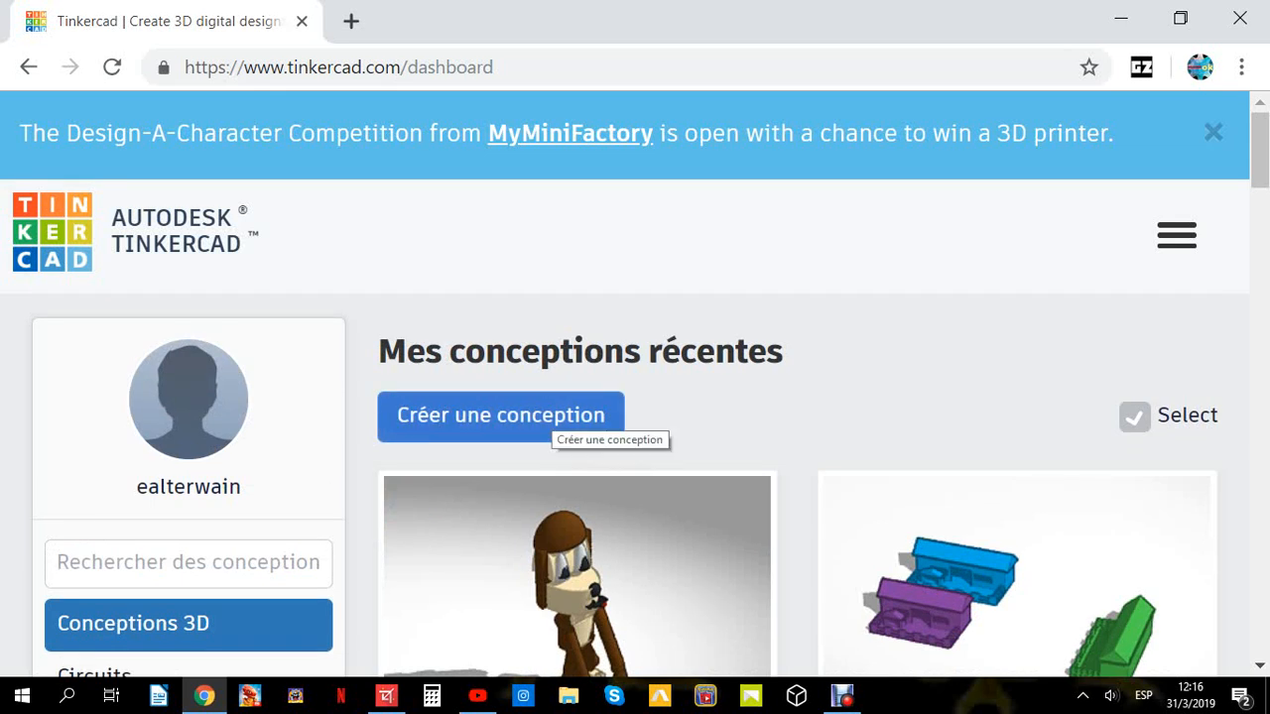
# Create a new 3D design.
pyautogui.click(554, 422)
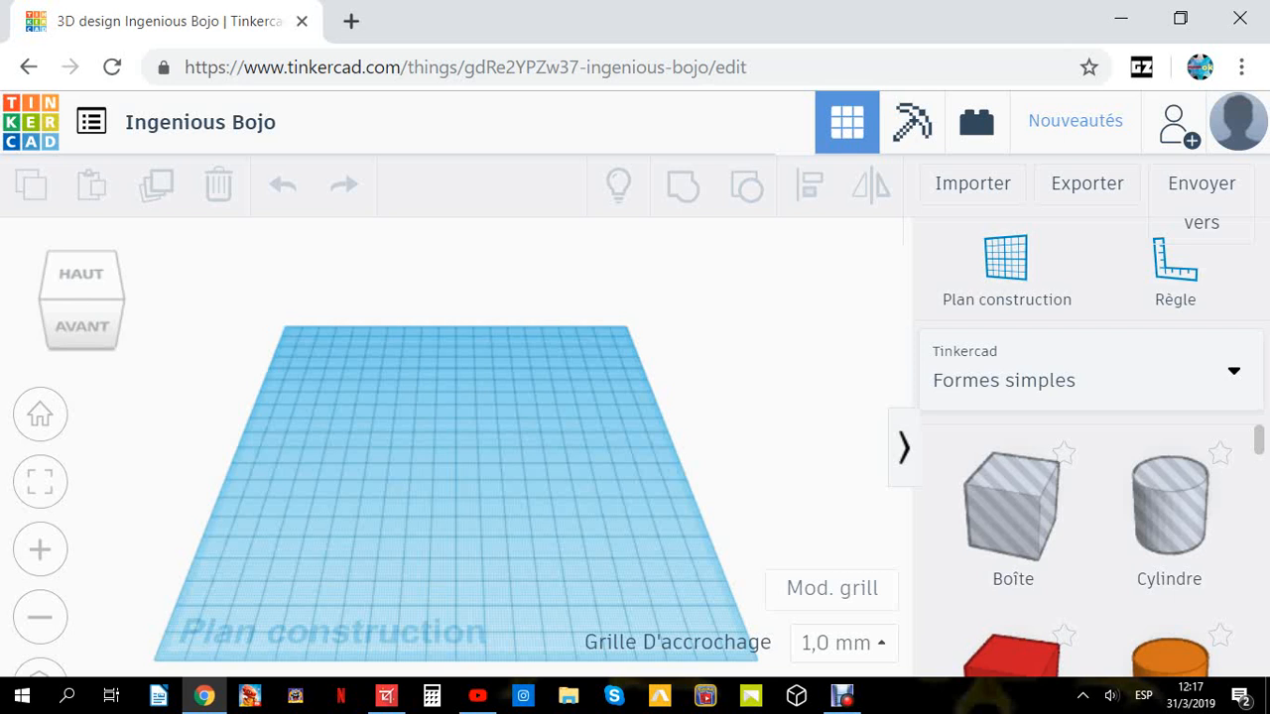
# Look through the available shapes in the Formes simples library.
pyautogui.scroll(-3, 1171, 595)
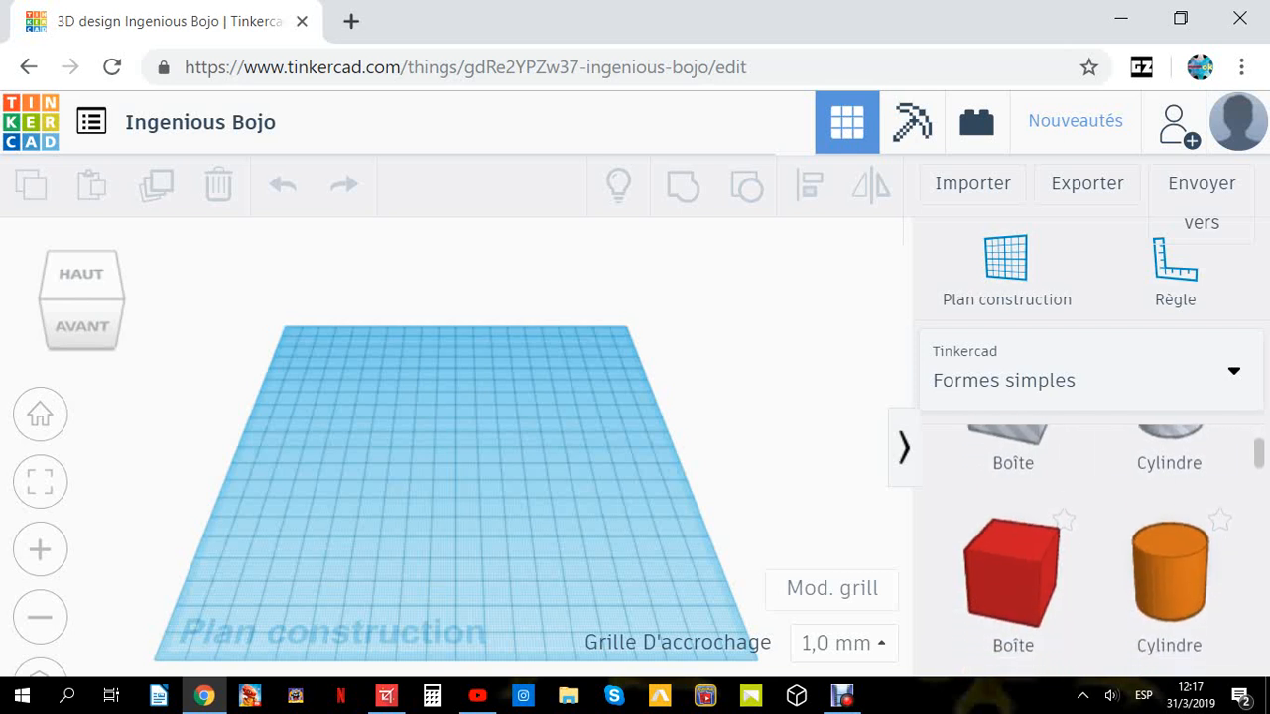
pyautogui.scroll(3, 1171, 595)
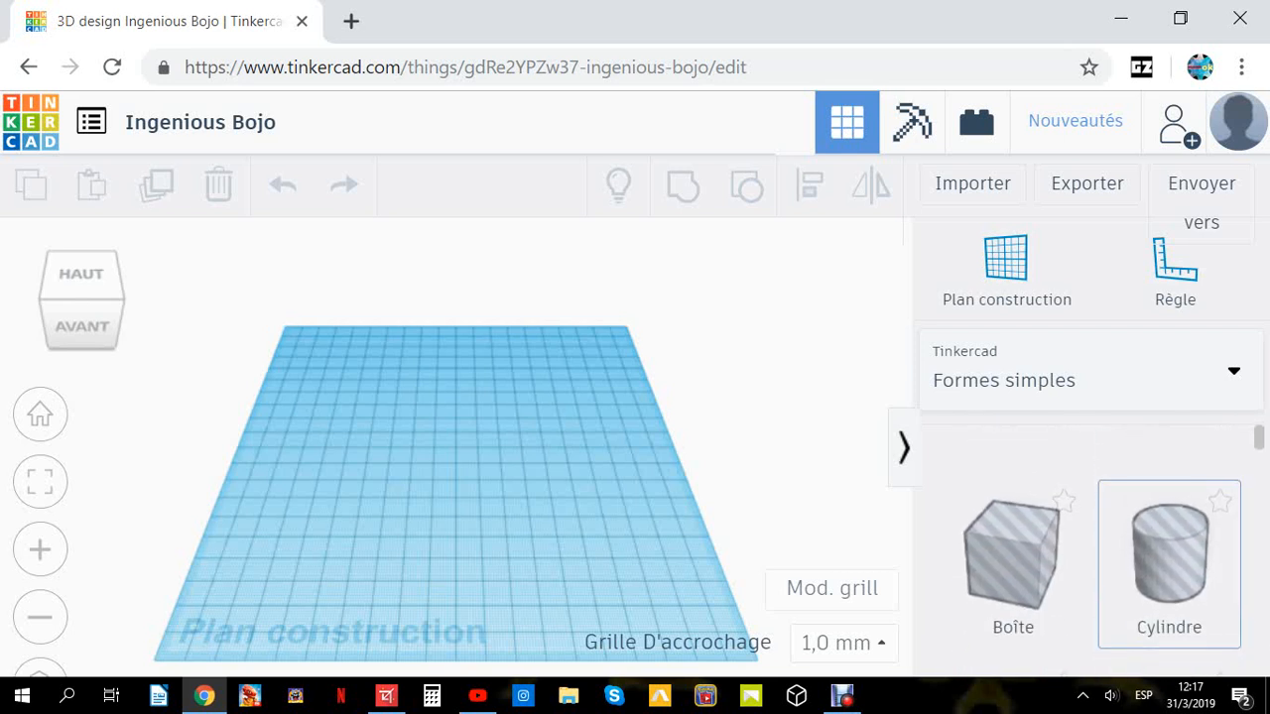
pyautogui.scroll(-5, 1171, 595)
pyautogui.scroll(5, 1091, 555)
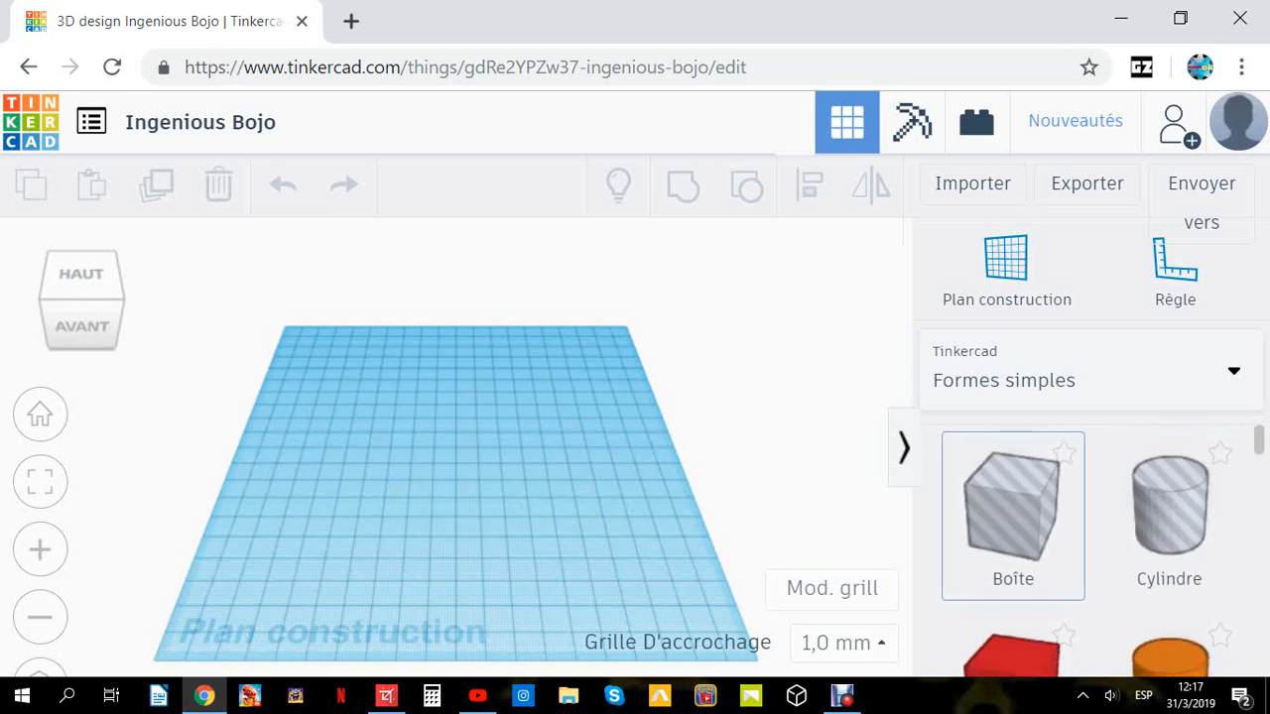
pyautogui.scroll(-10, 1092, 555)
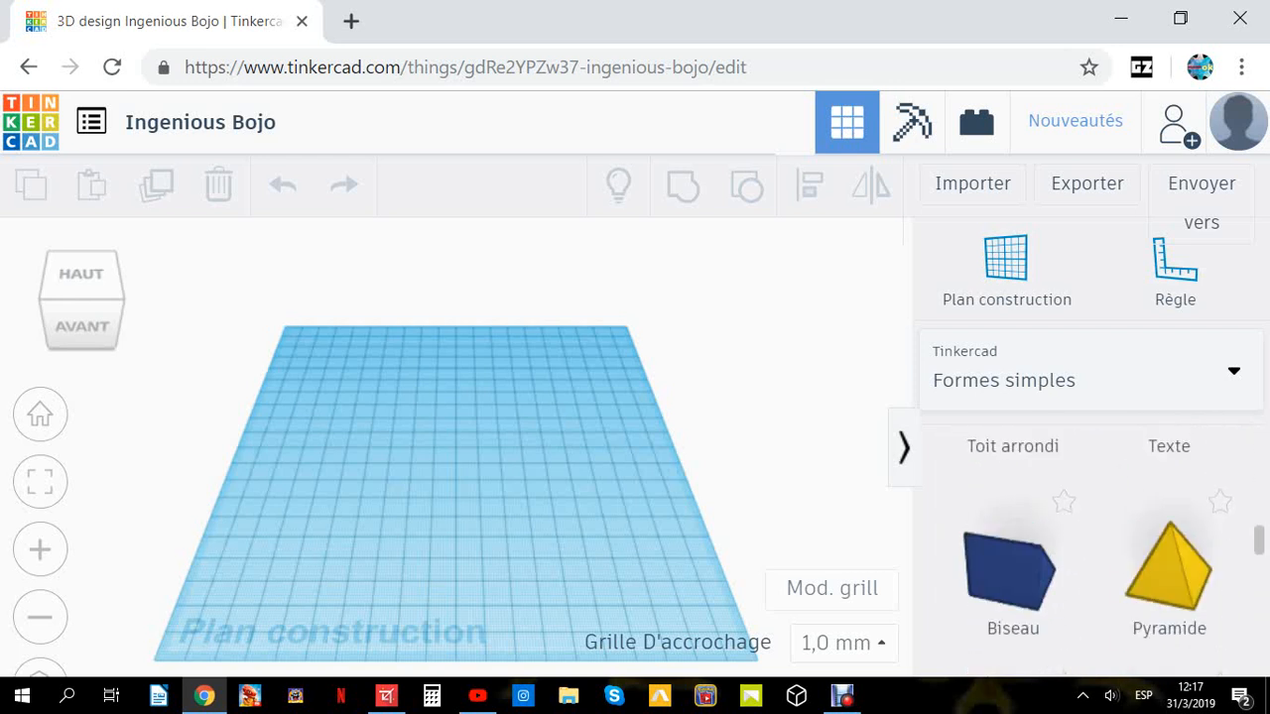
pyautogui.scroll(6, 1091, 536)
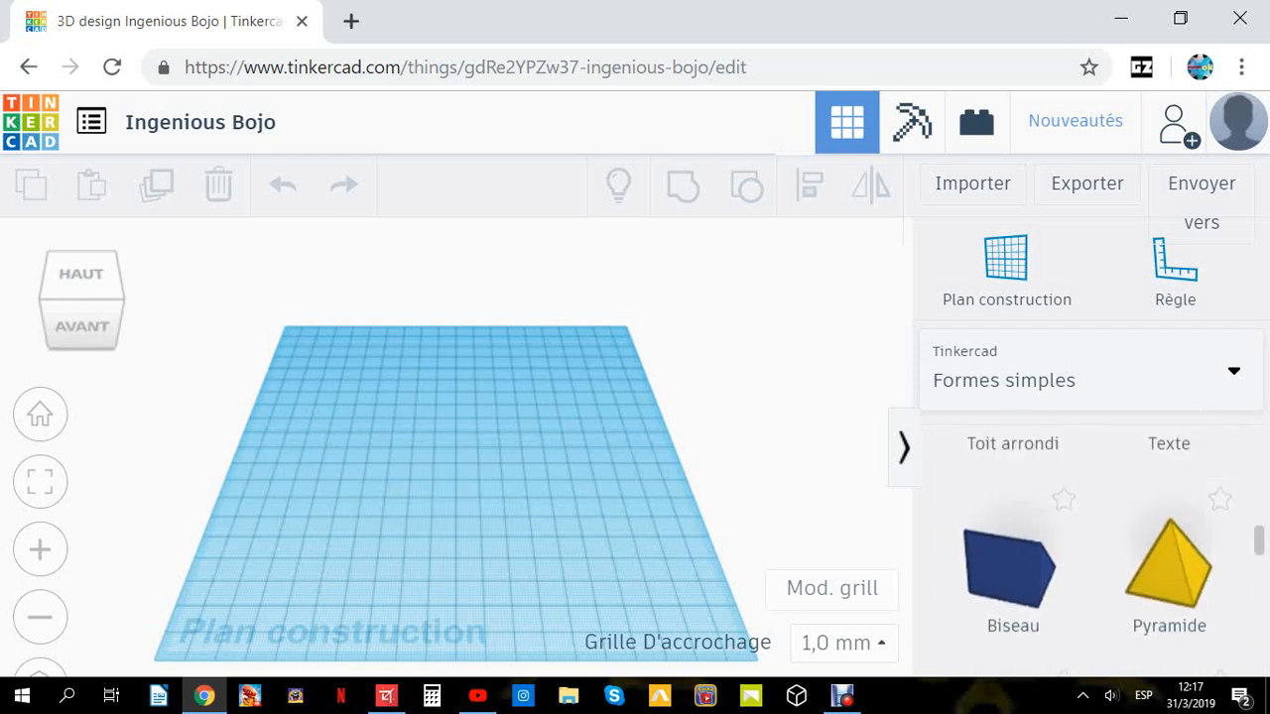
pyautogui.scroll(-2, 1091, 536)
pyautogui.scroll(-5, 1012, 585)
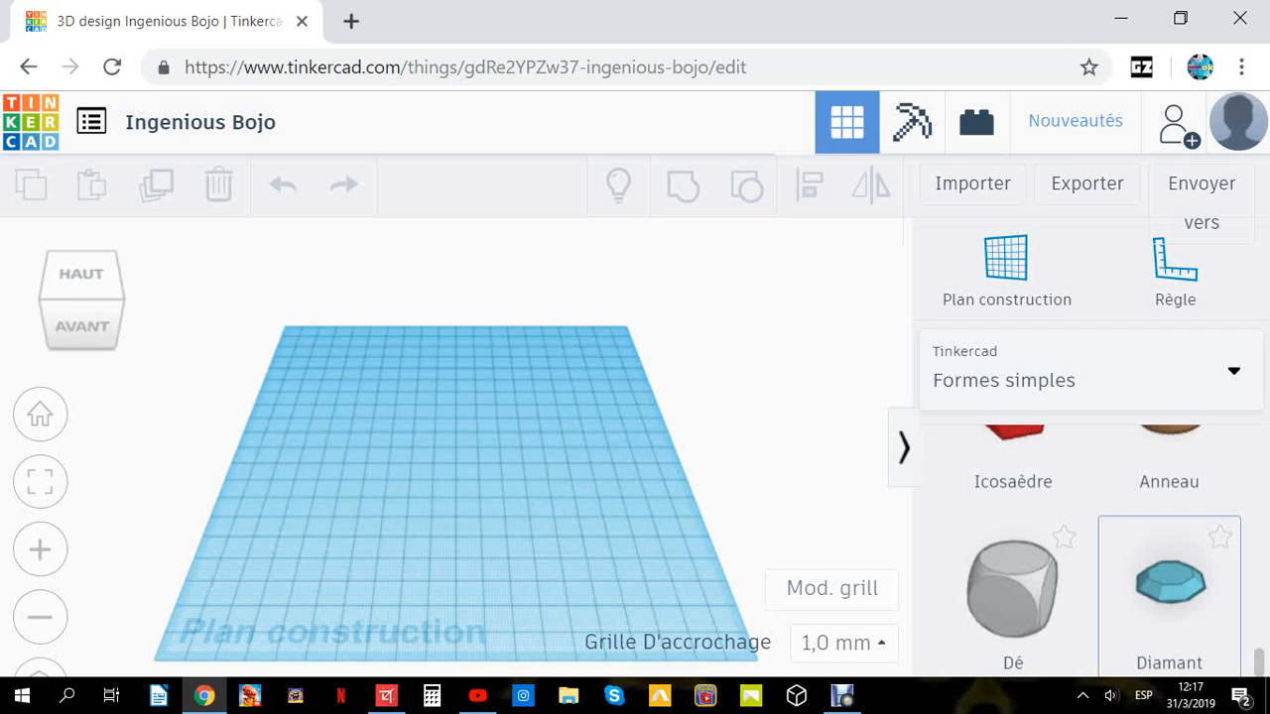
pyautogui.scroll(4, 1169, 585)
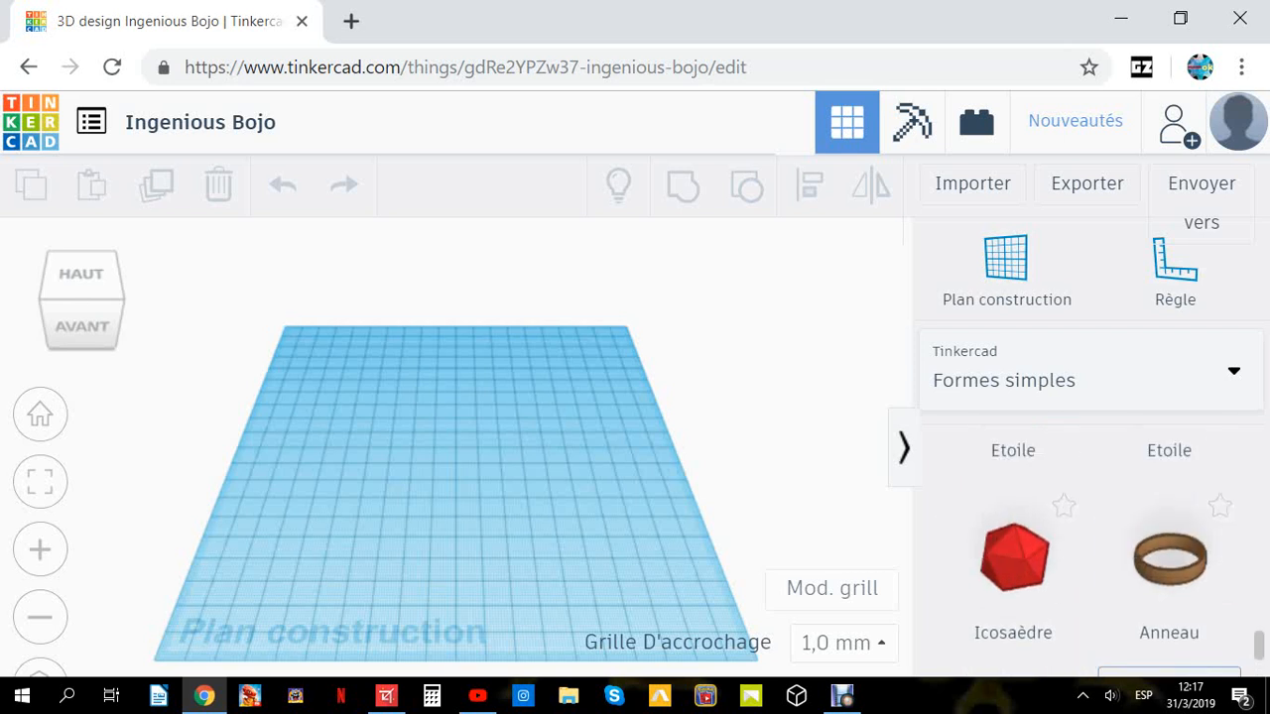
pyautogui.scroll(8, 1168, 585)
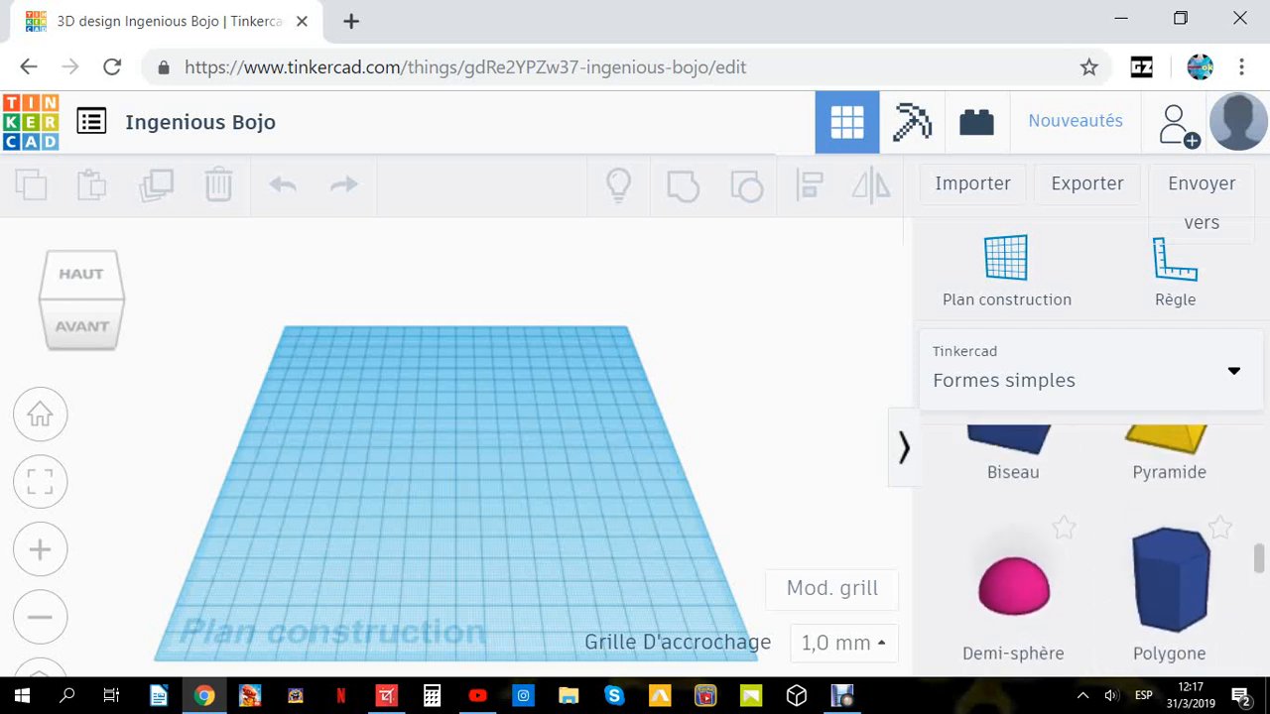
pyautogui.scroll(6, 1169, 585)
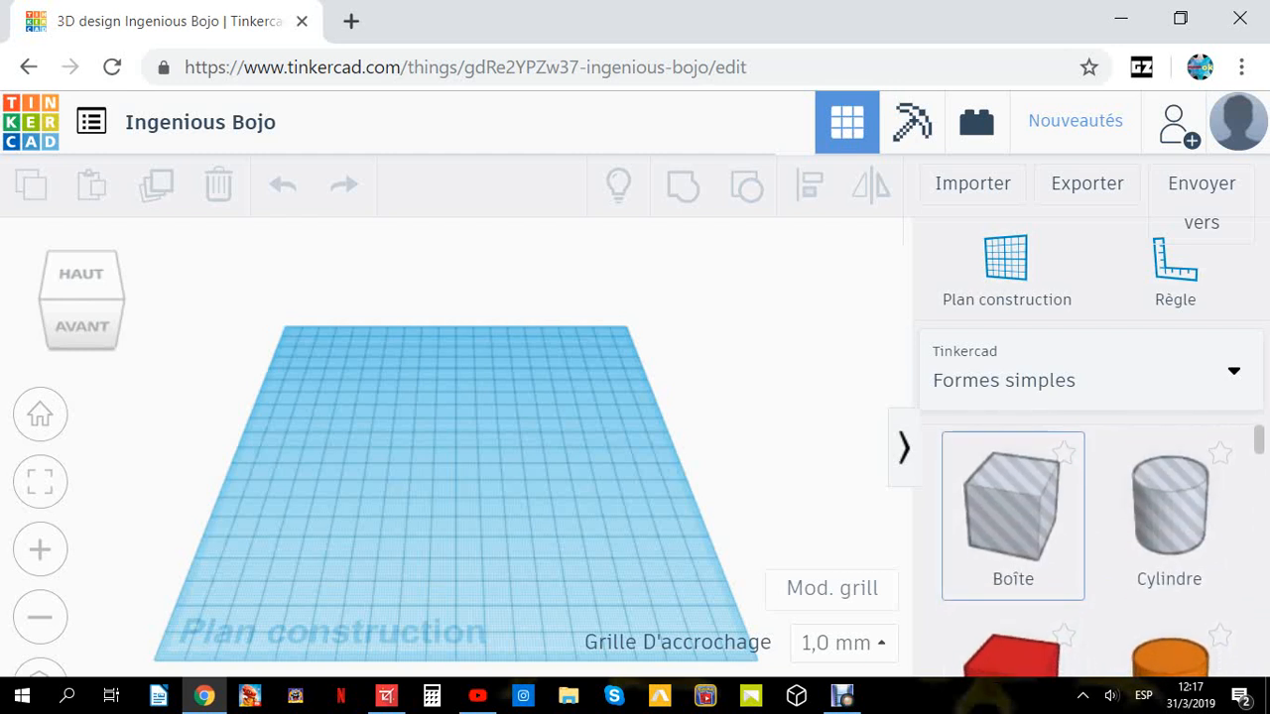
# Place a hole box (Boîte) on the workplane and stretch it to about 86 mm long, 46 mm wide and 34 mm high.
pyautogui.moveTo(1013, 505); pyautogui.dragTo(337, 434)
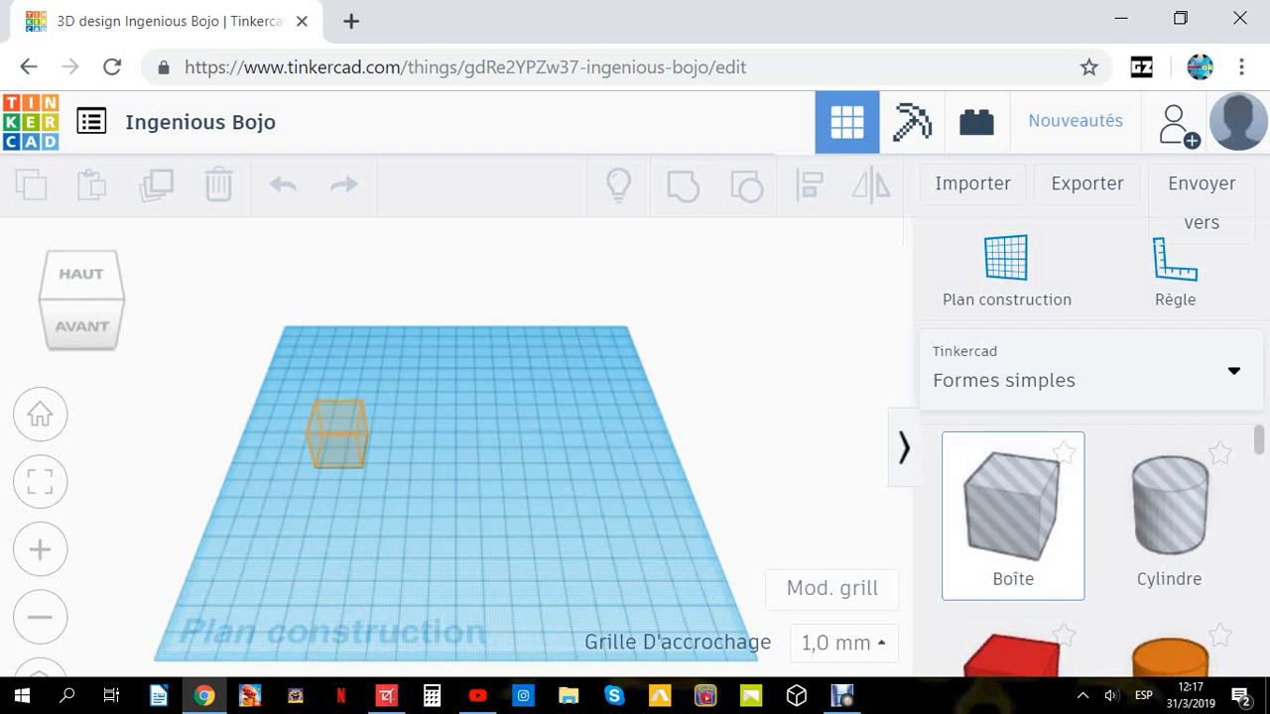
pyautogui.moveTo(337, 434); pyautogui.dragTo(337, 434)
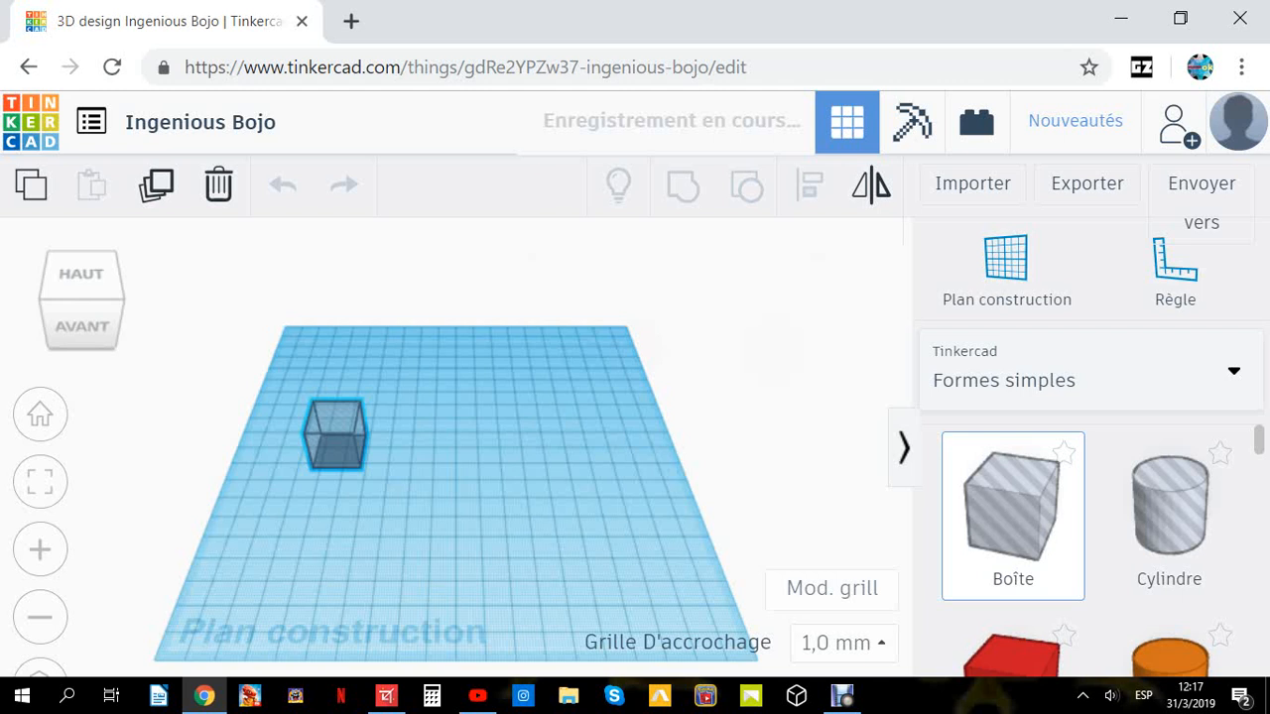
pyautogui.moveTo(361, 450)
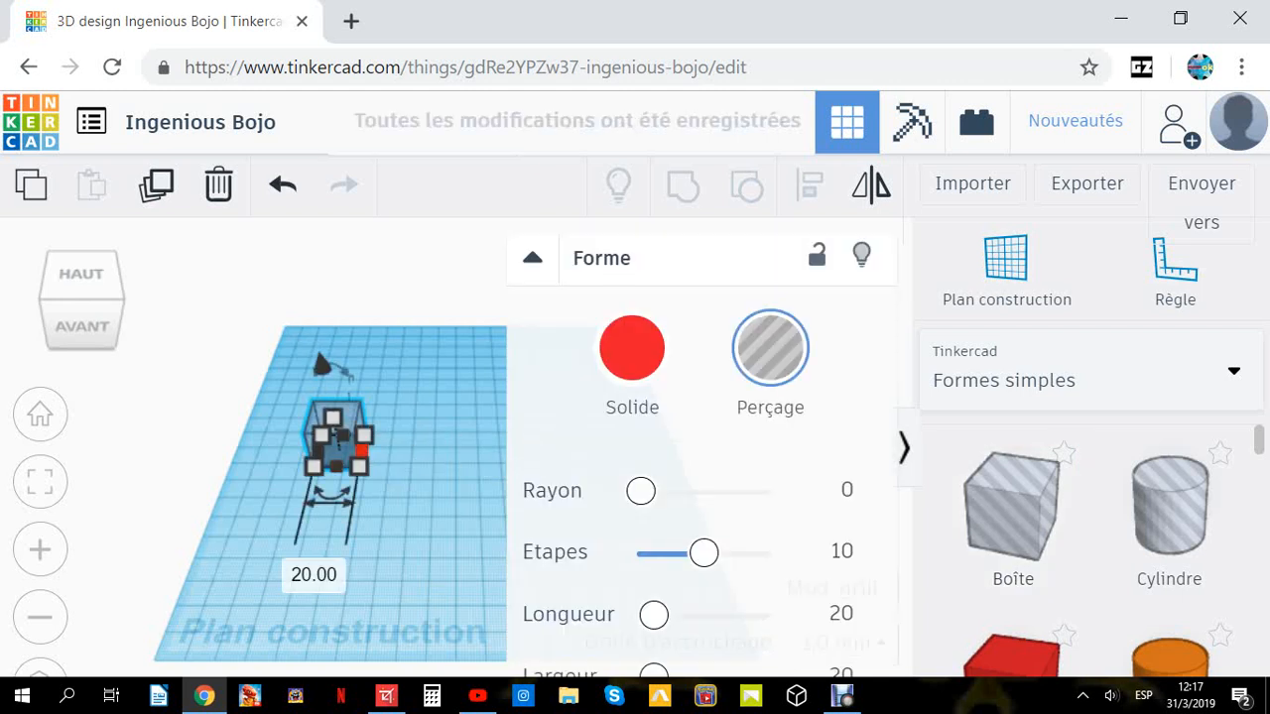
pyautogui.moveTo(361, 451); pyautogui.dragTo(504, 450)
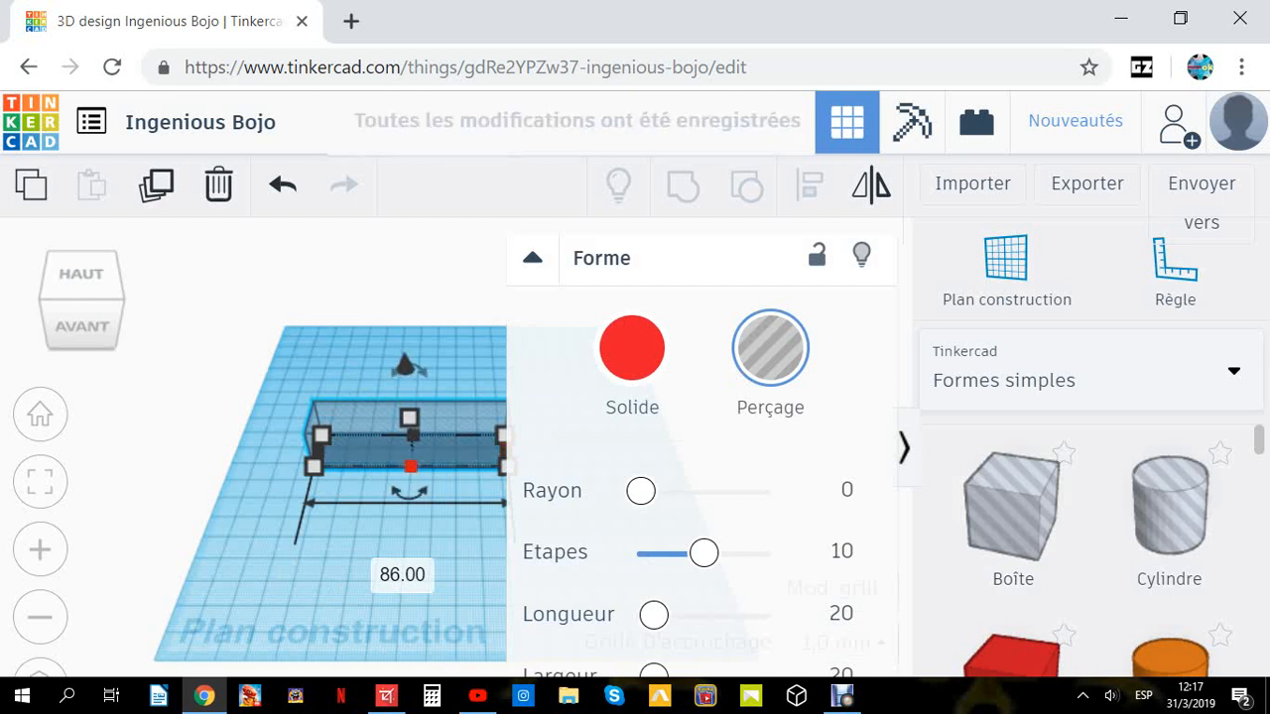
pyautogui.moveTo(410, 466); pyautogui.dragTo(407, 513)
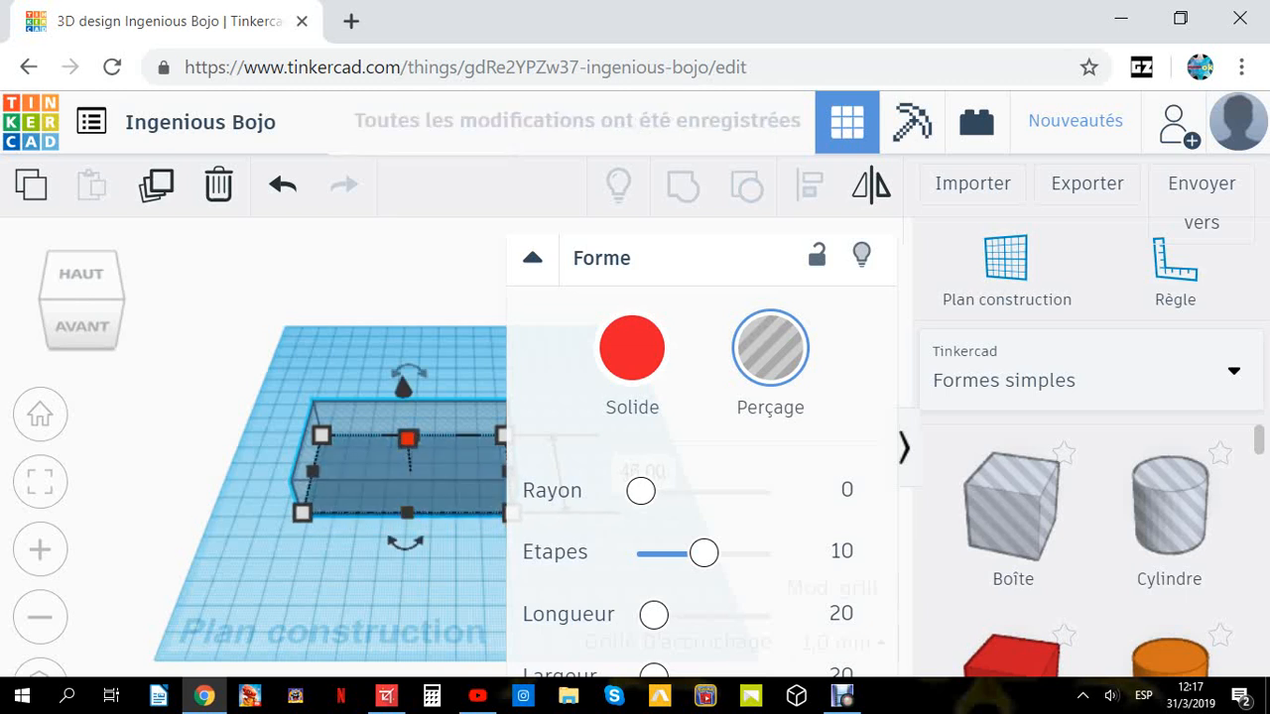
pyautogui.moveTo(407, 438); pyautogui.dragTo(405, 413)
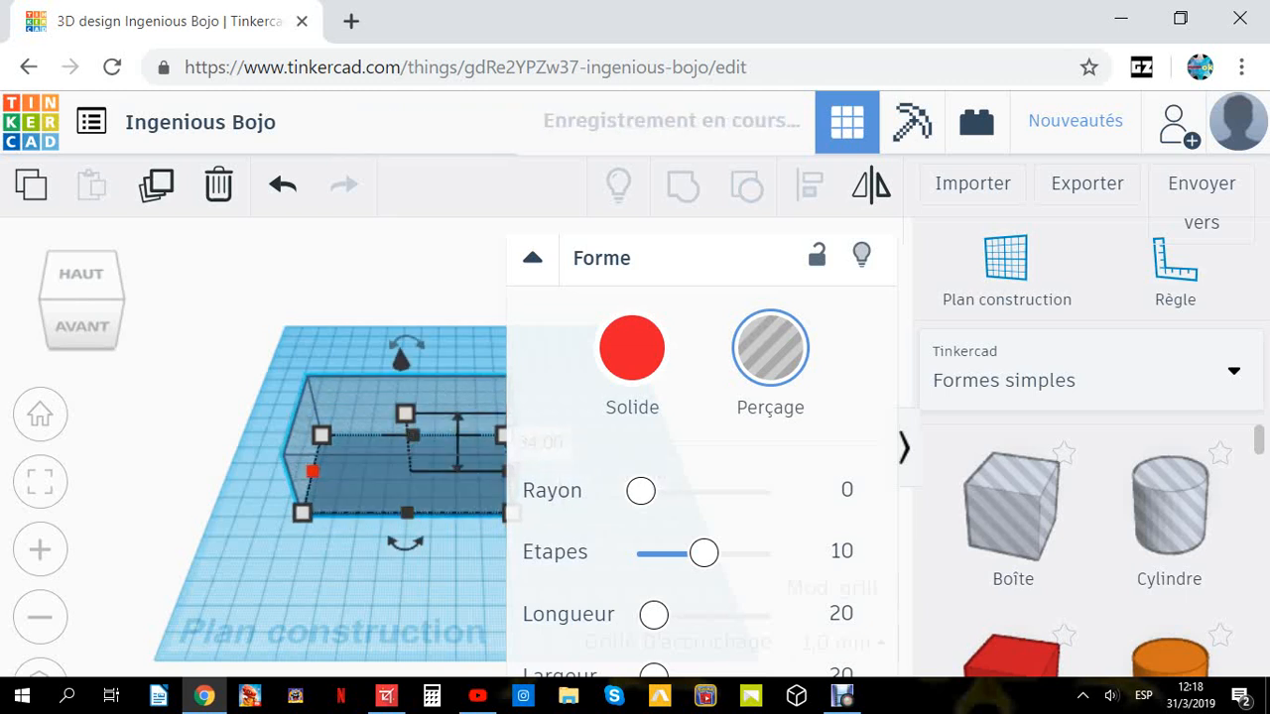
pyautogui.click(181, 504)
pyautogui.moveTo(181, 504); pyautogui.dragTo(107, 518, button='right')
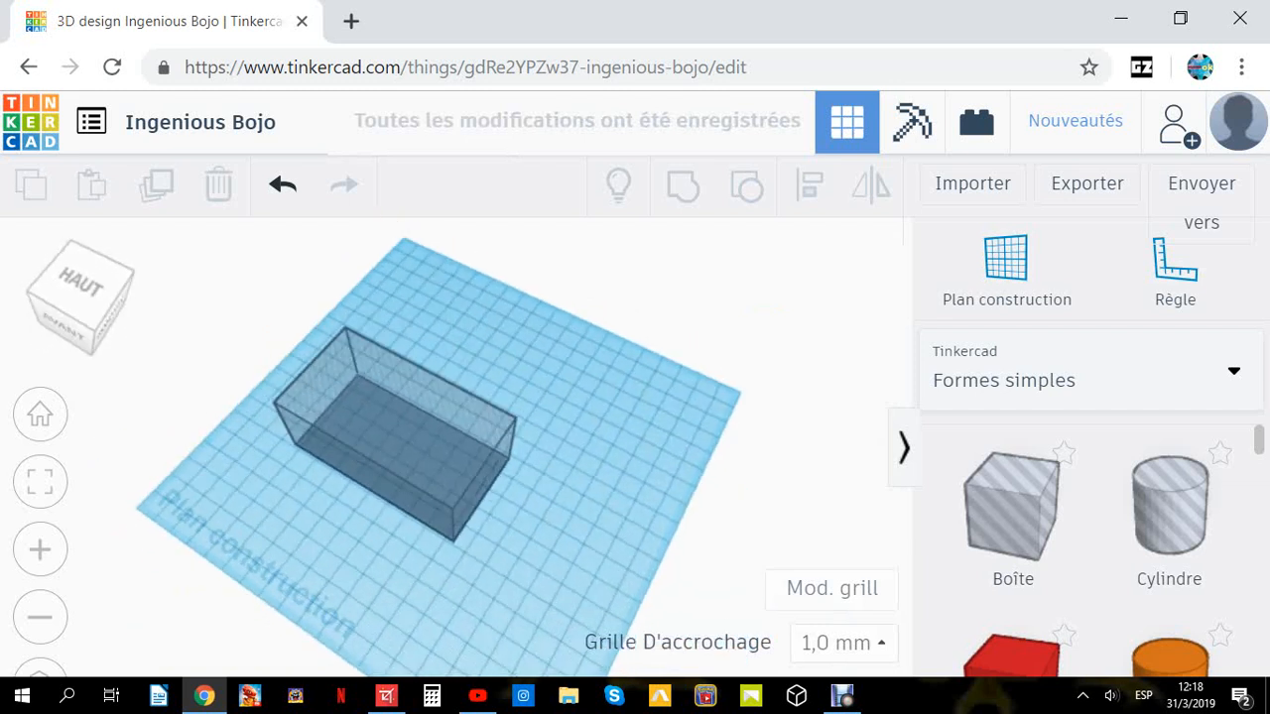
# Try moving the box vertically off the workplane, then make the box slightly taller.
pyautogui.click(397, 427)
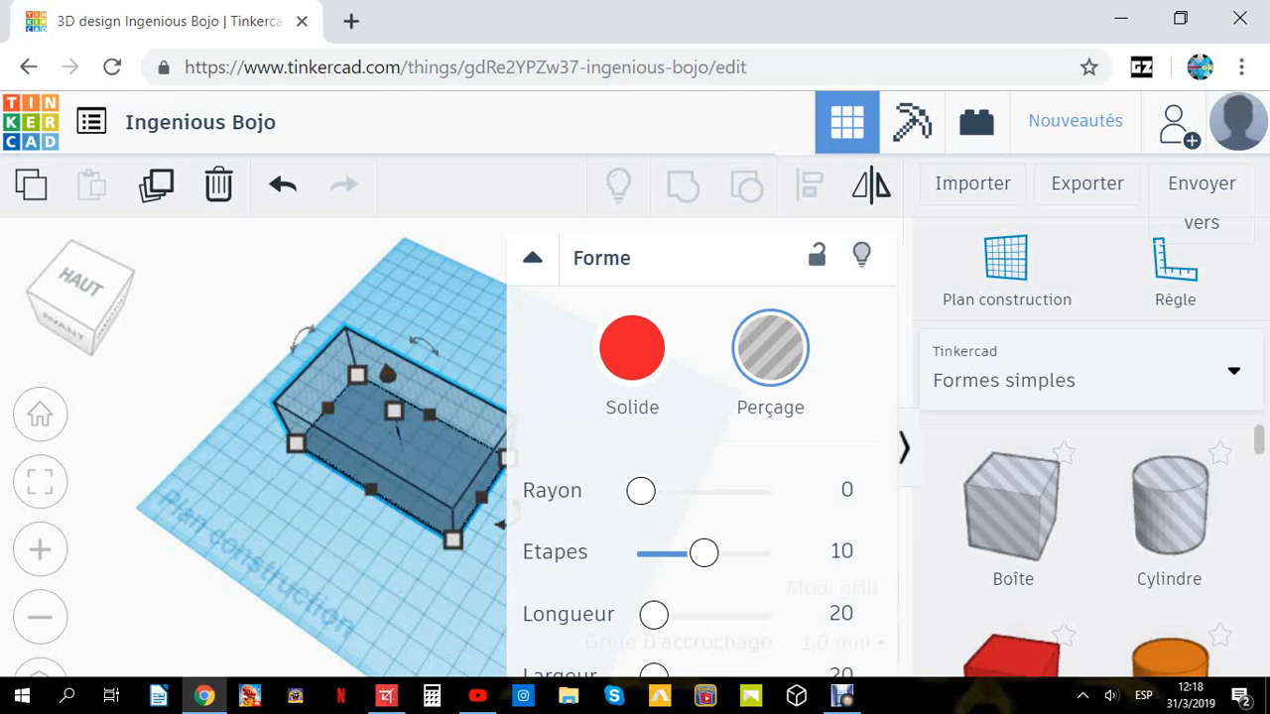
pyautogui.moveTo(328, 575); pyautogui.dragTo(288, 476, button='right')
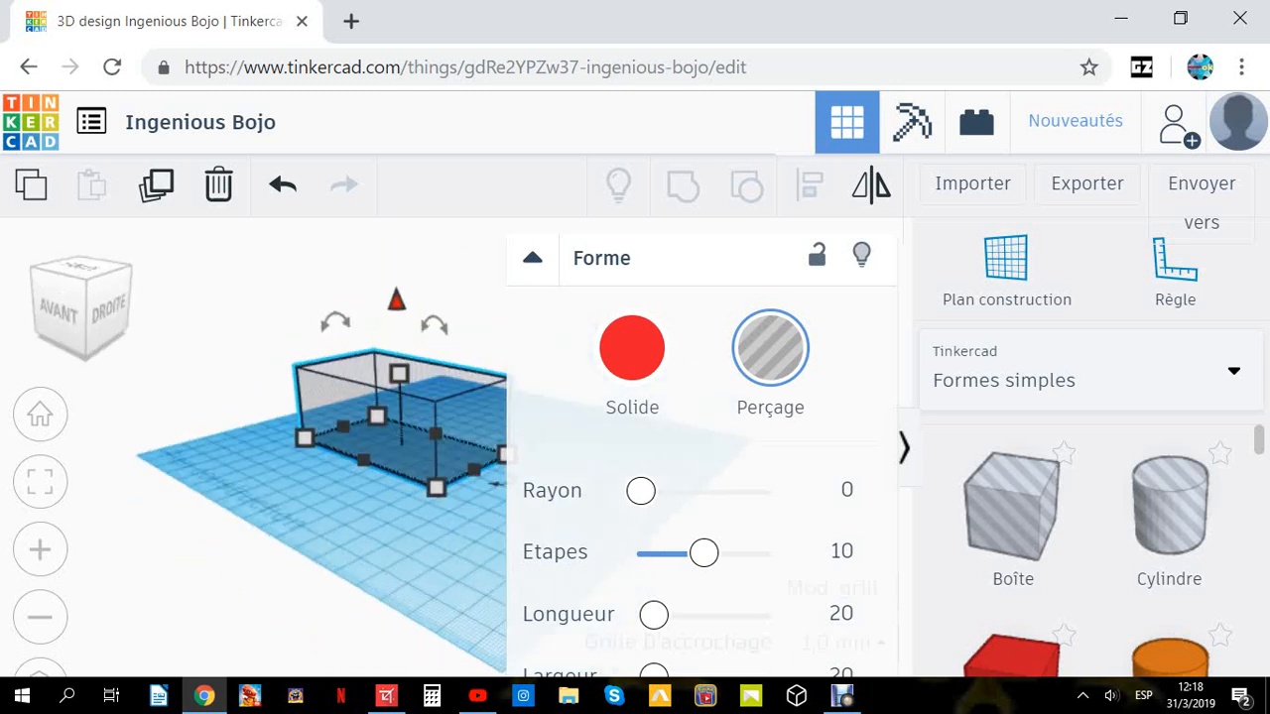
pyautogui.moveTo(396, 299); pyautogui.dragTo(396, 330)
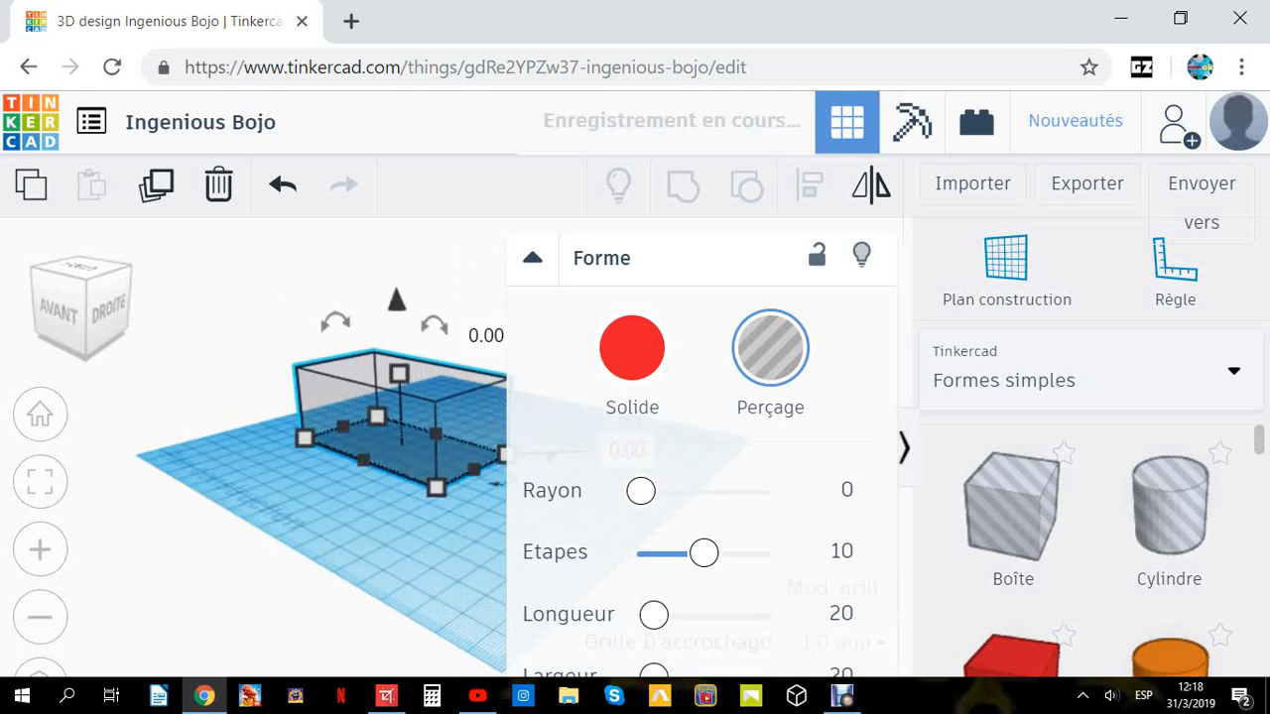
pyautogui.moveTo(298, 446); pyautogui.dragTo(343, 486, button='right')
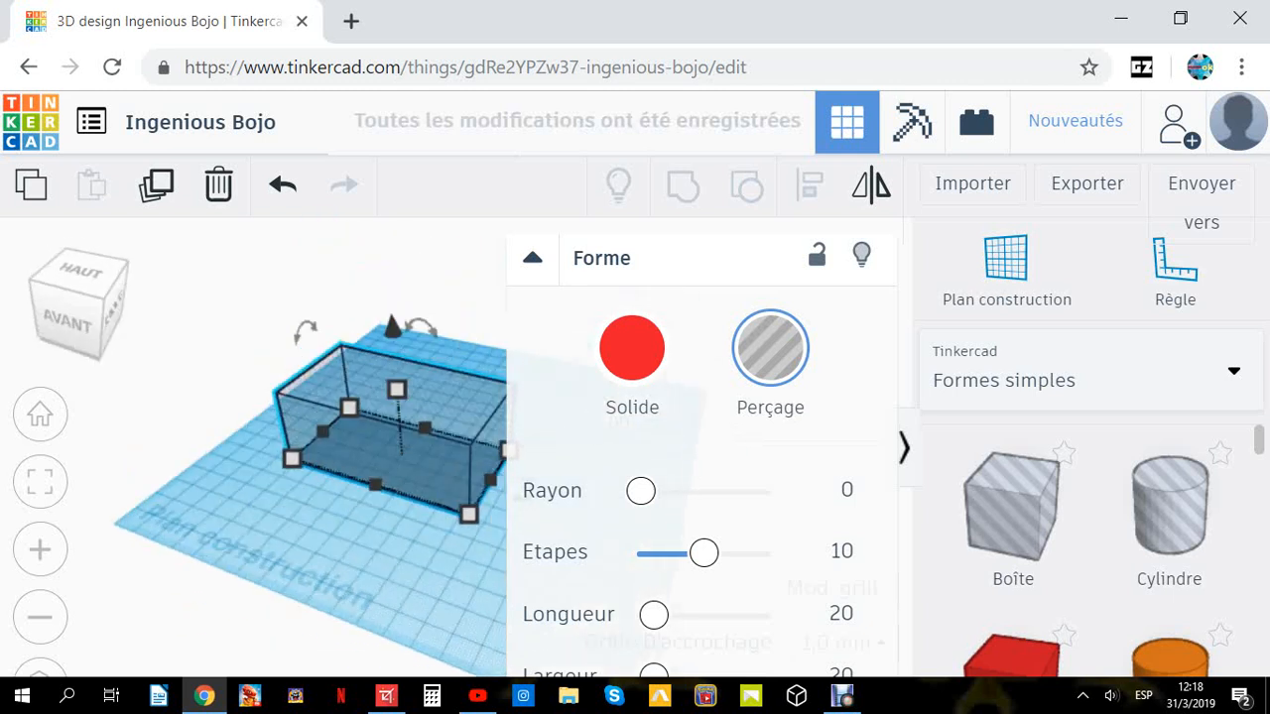
pyautogui.moveTo(396, 389)
pyautogui.mouseDown()
pyautogui.moveTo(399, 405)
pyautogui.moveTo(396, 387)
pyautogui.mouseUp()
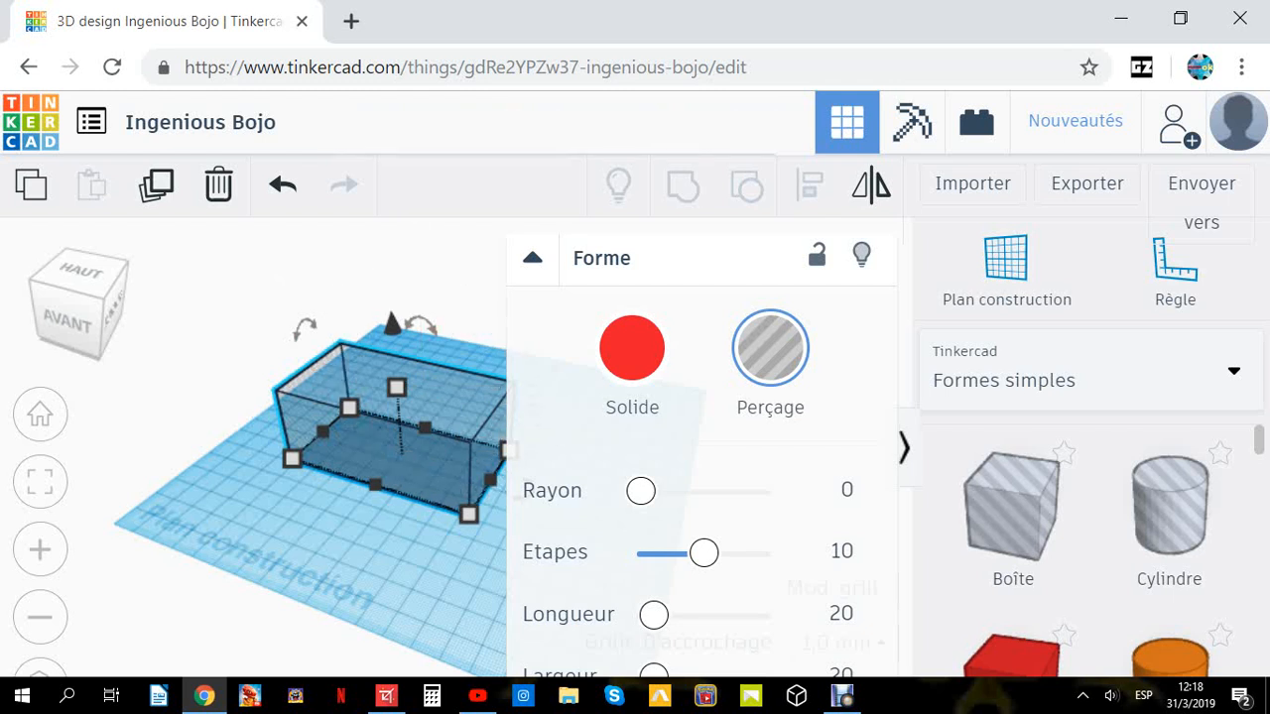
# Dismiss the low-battery notification.
pyautogui.moveTo(397, 397); pyautogui.dragTo(580, 303, button='right')
pyautogui.click(886, 377)
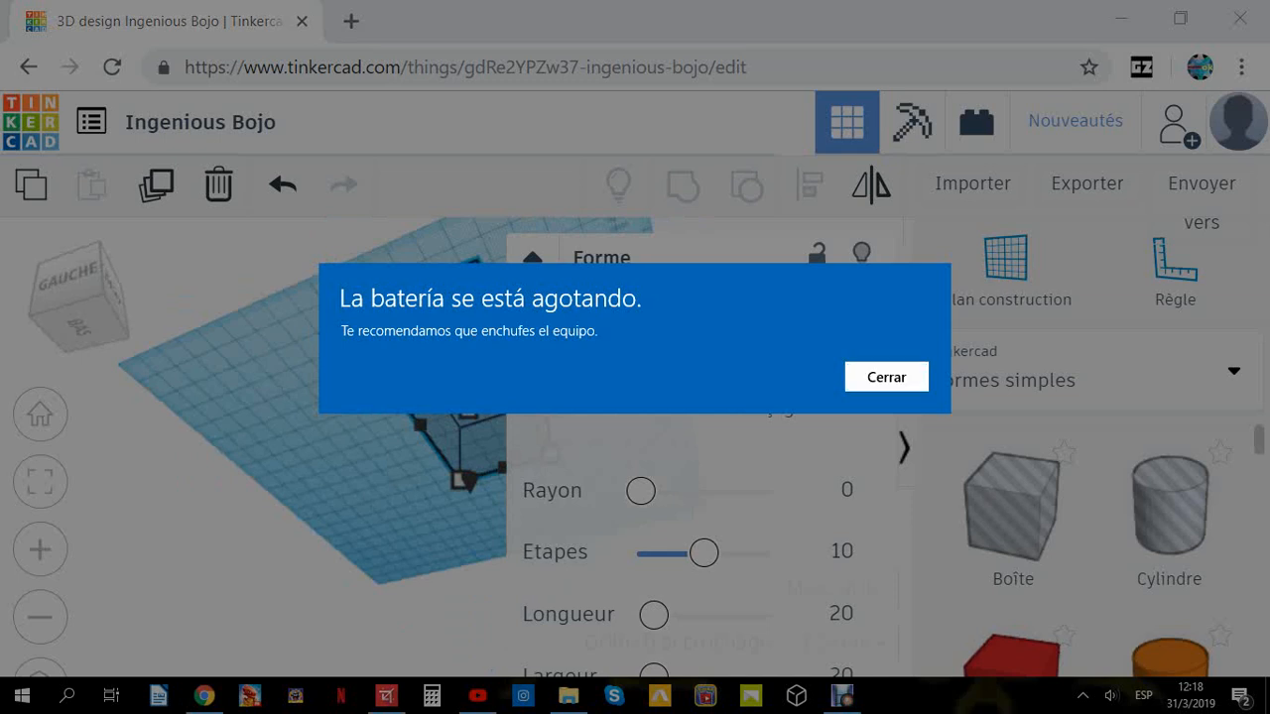
pyautogui.moveTo(466, 317); pyautogui.dragTo(193, 406, button='right')
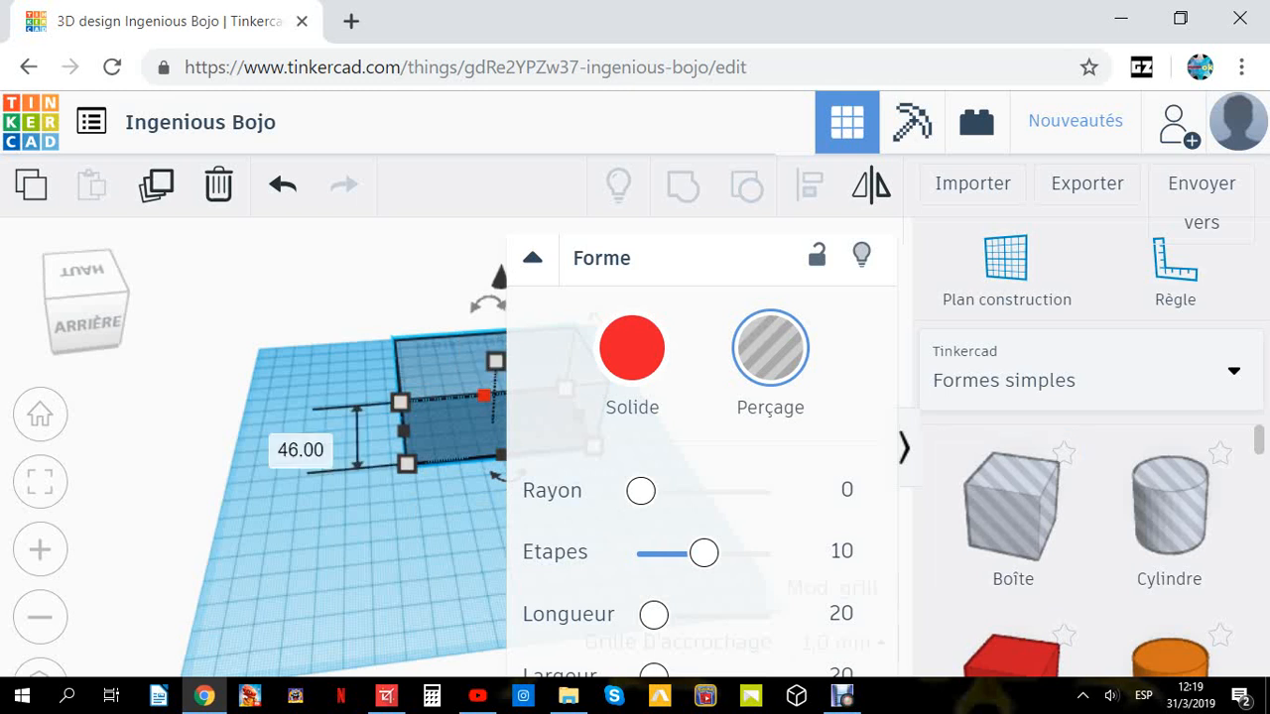
# Turn the hole box into a solid and colour it medium brown.
pyautogui.scroll(-3, 1012, 516)
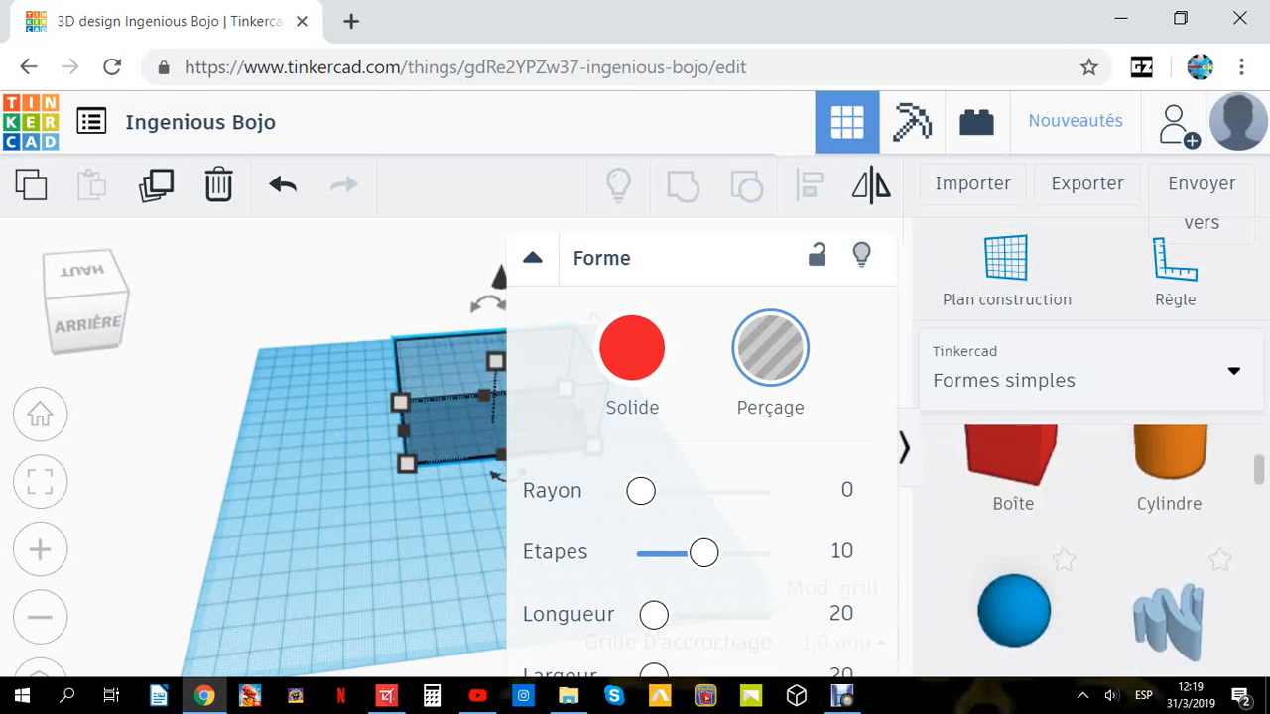
pyautogui.scroll(3, 1013, 516)
pyautogui.scroll(-2, 1013, 516)
pyautogui.scroll(-5, 1091, 546)
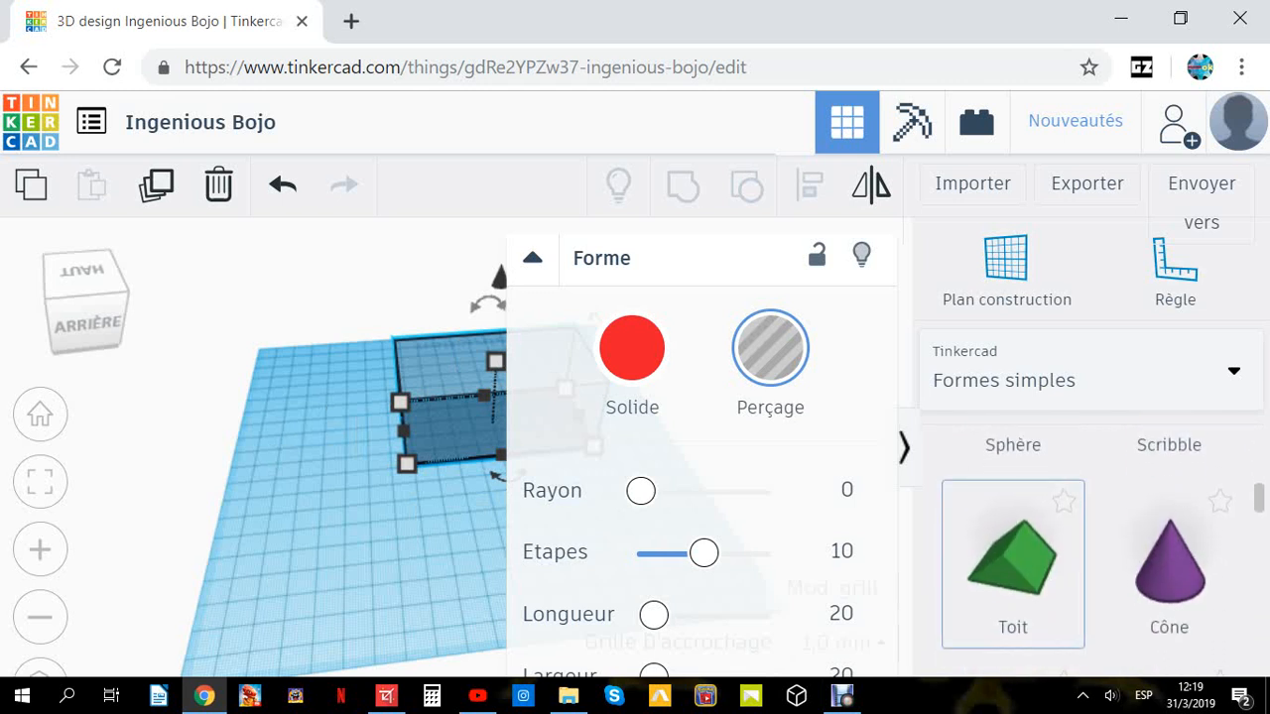
pyautogui.scroll(1, 1091, 546)
pyautogui.scroll(1, 1091, 546)
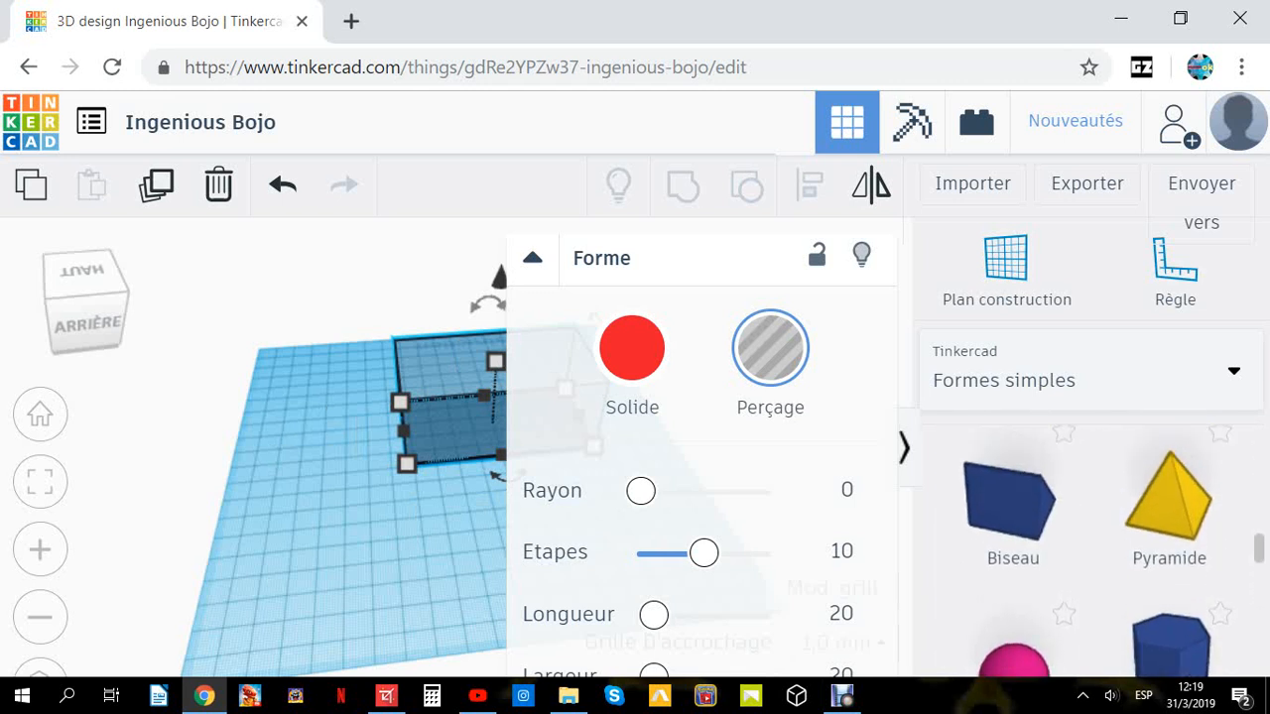
pyautogui.click(632, 348)
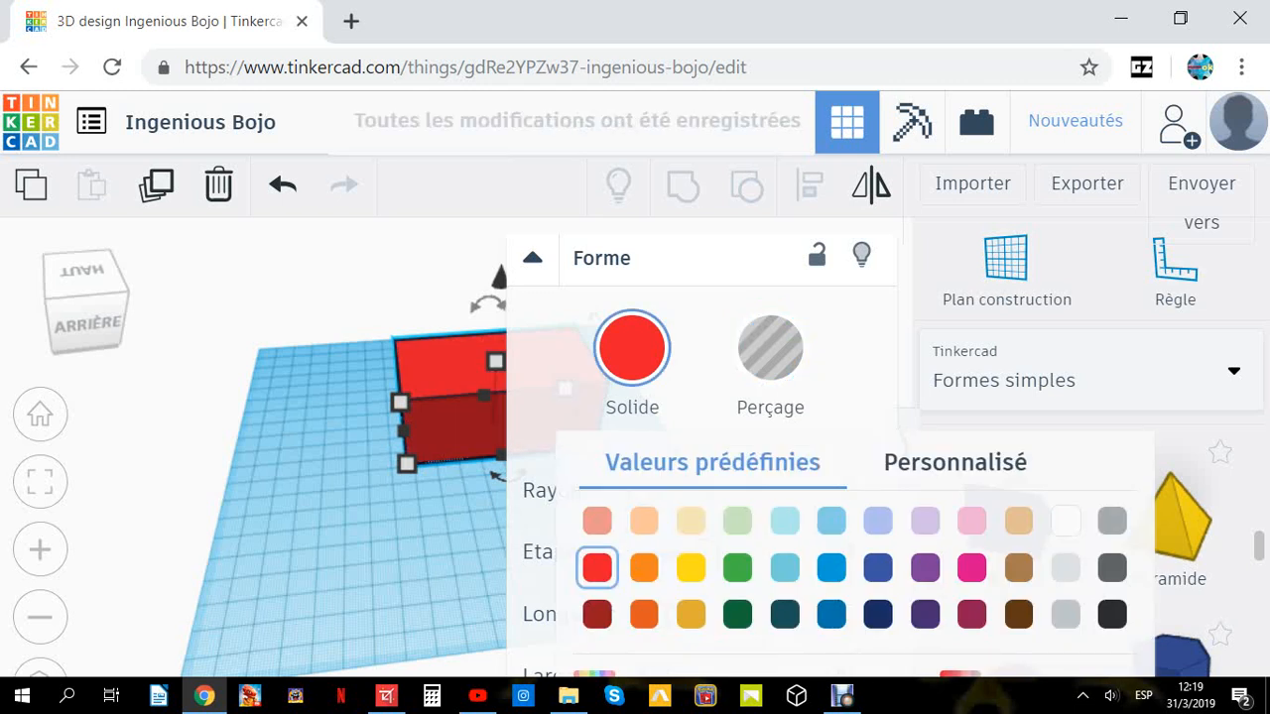
pyautogui.click(1019, 568)
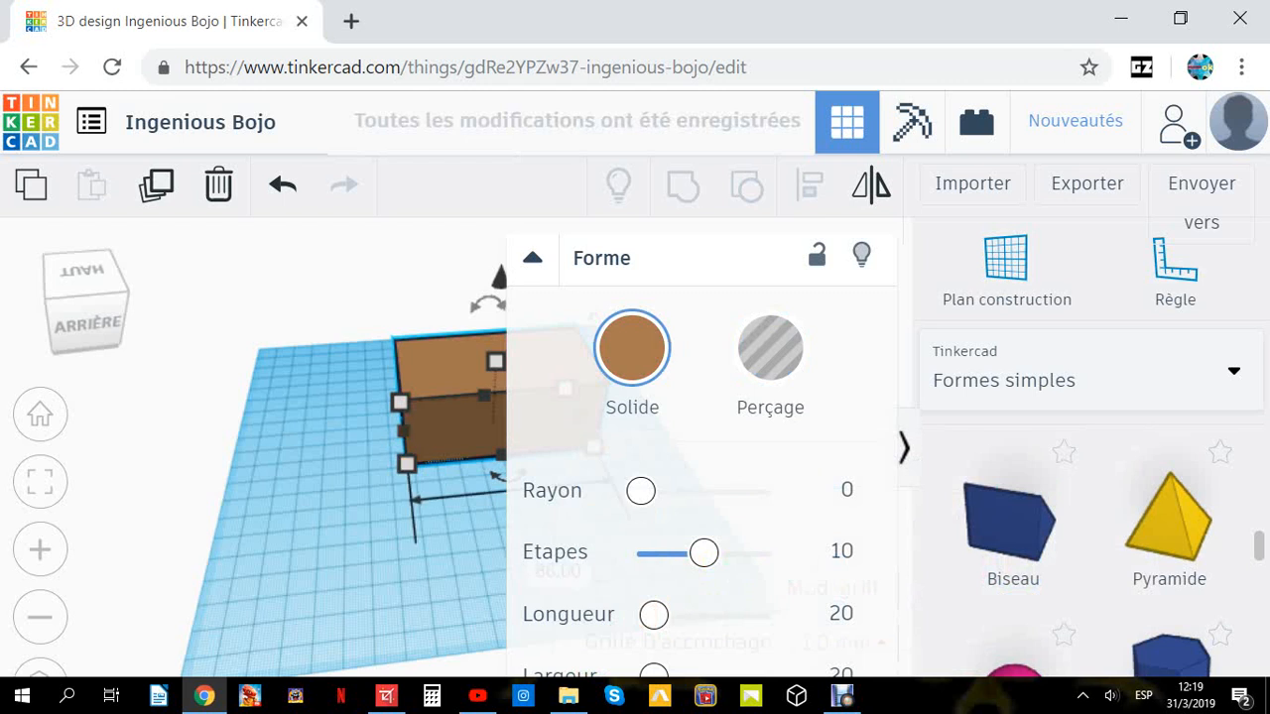
# Place a second hole box beside the brown box and reshape it into a long, low bar about 6 mm wide.
pyautogui.scroll(1, 1168, 615)
pyautogui.scroll(3, 1012, 516)
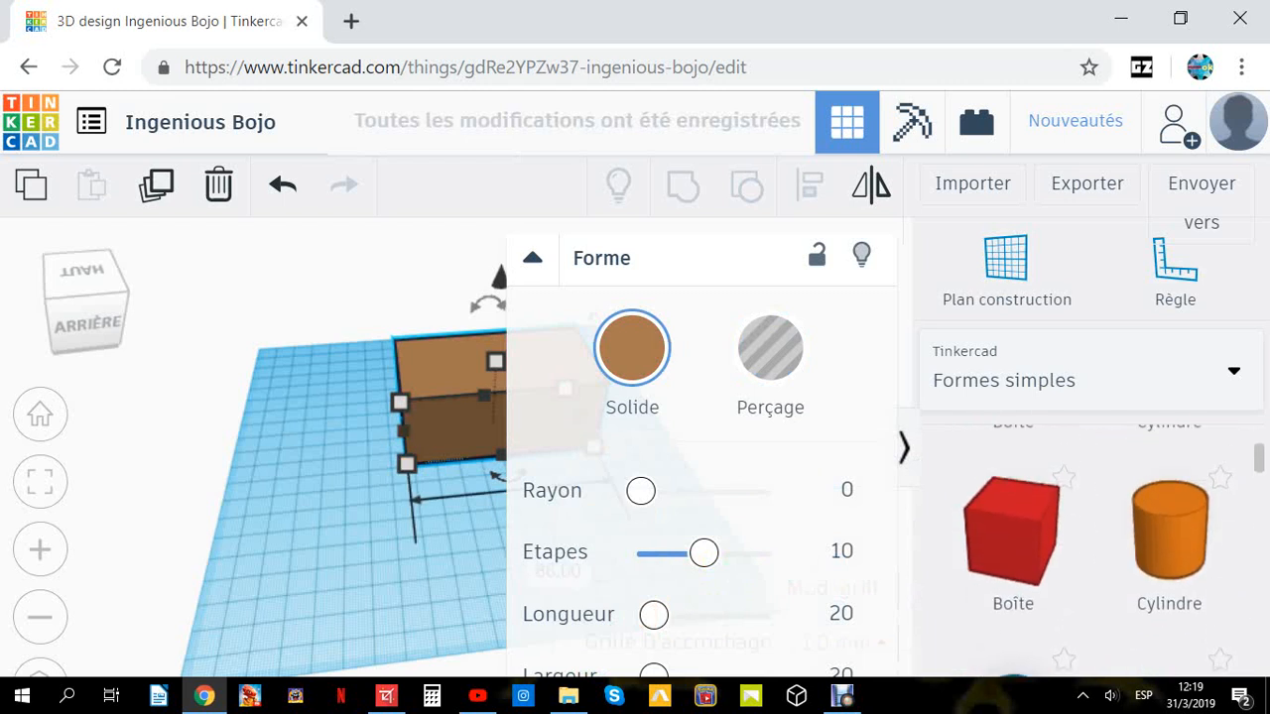
pyautogui.moveTo(1013, 516); pyautogui.dragTo(586, 527)
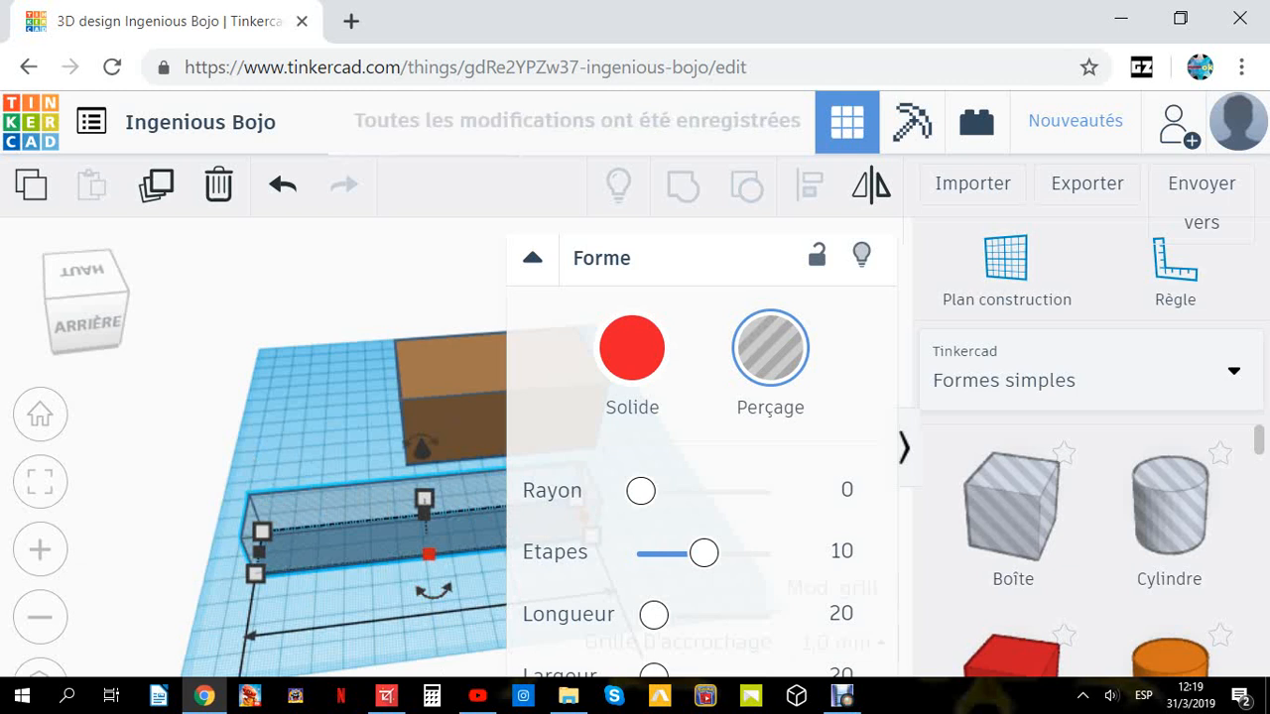
pyautogui.moveTo(255, 574); pyautogui.dragTo(259, 551)
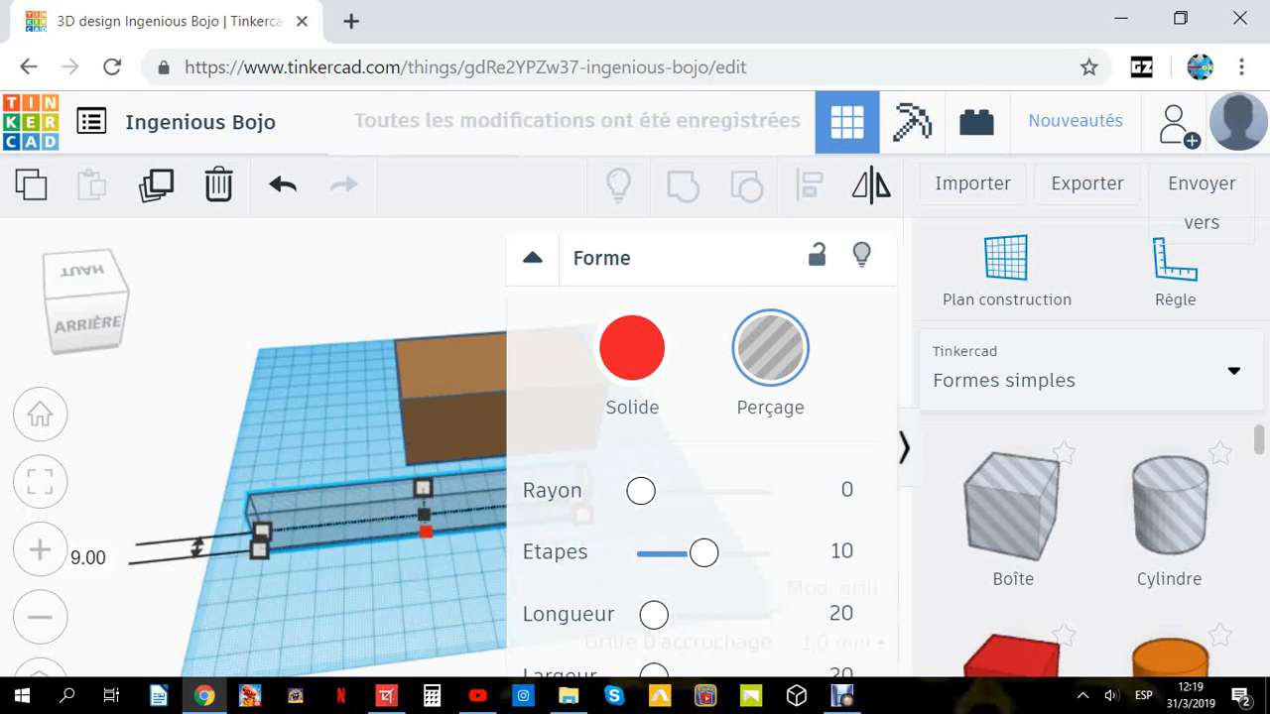
pyautogui.moveTo(426, 532); pyautogui.dragTo(422, 494)
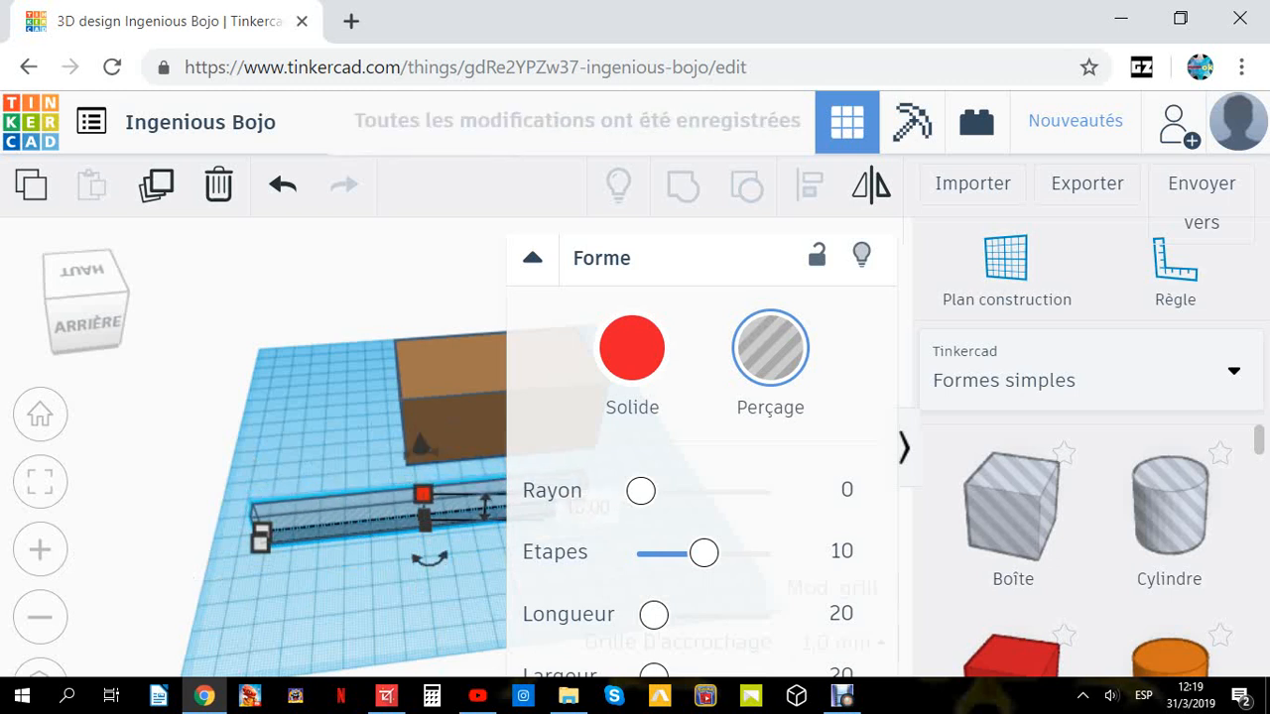
# Turn the long bar into a solid and colour it yellow.
pyautogui.click(631, 347)
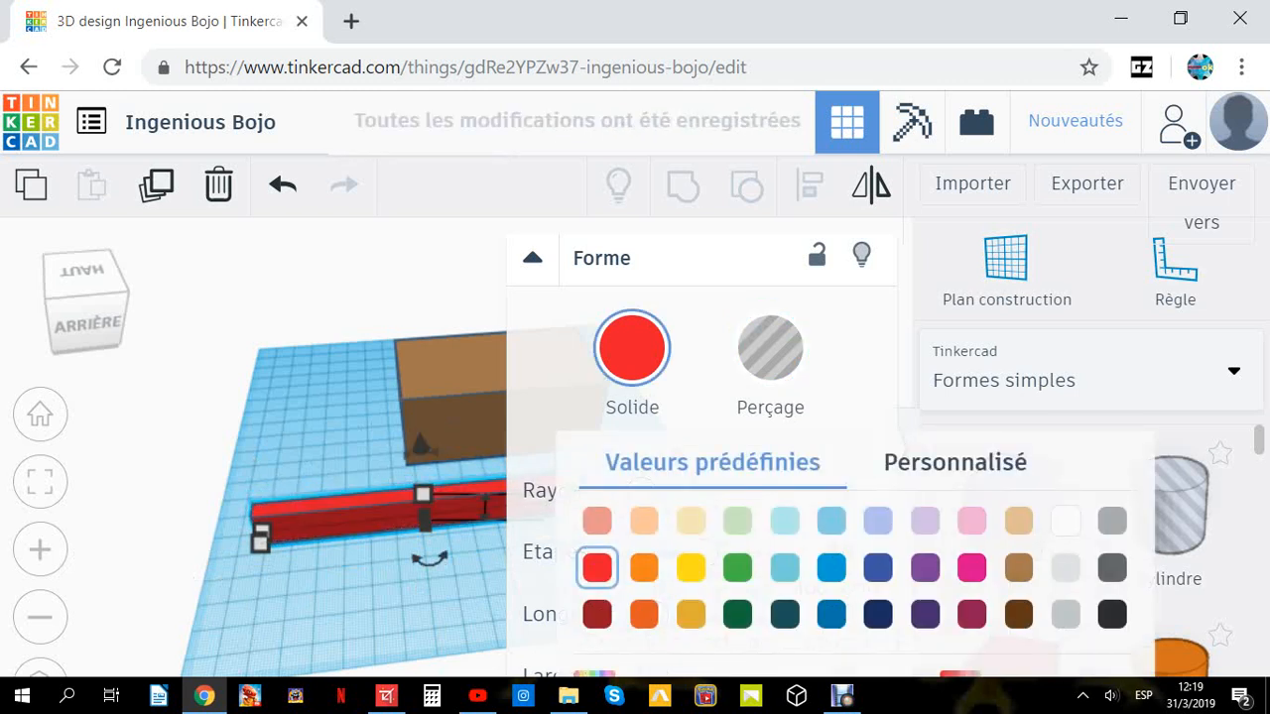
pyautogui.click(690, 566)
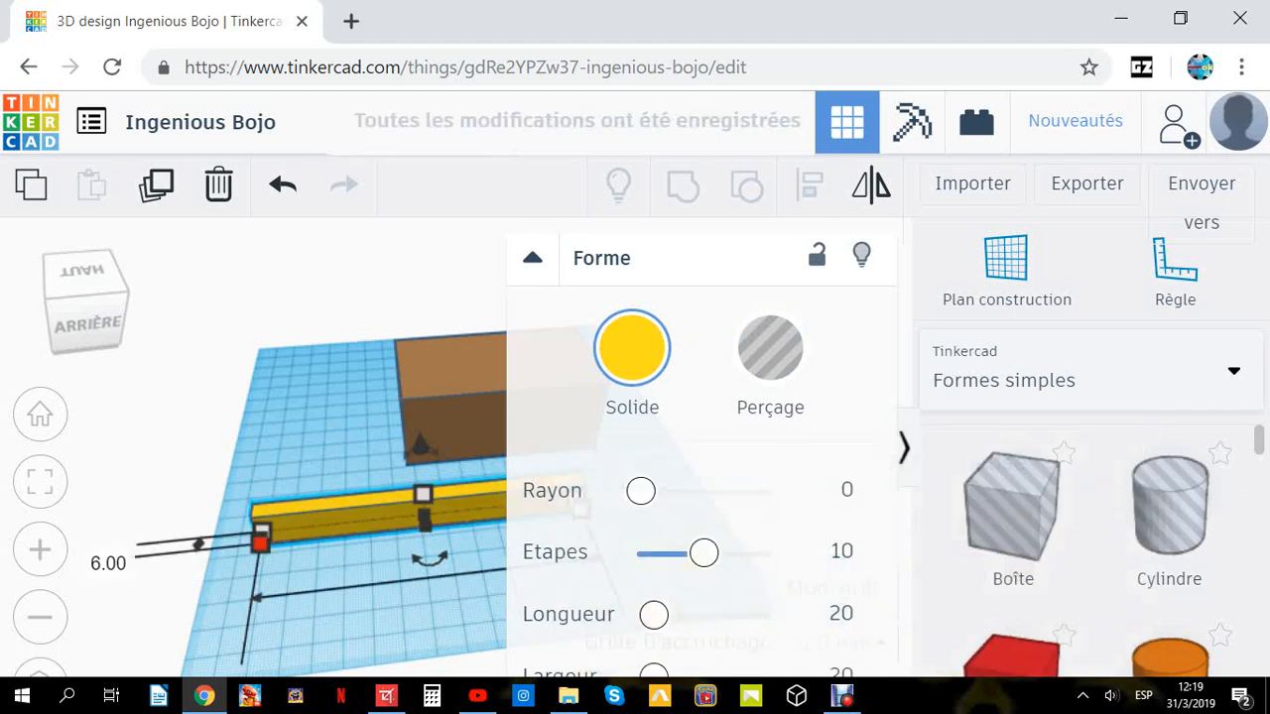
# Shorten the yellow bar to about 98 mm by pulling in one end.
pyautogui.moveTo(297, 446); pyautogui.dragTo(446, 466, button='right')
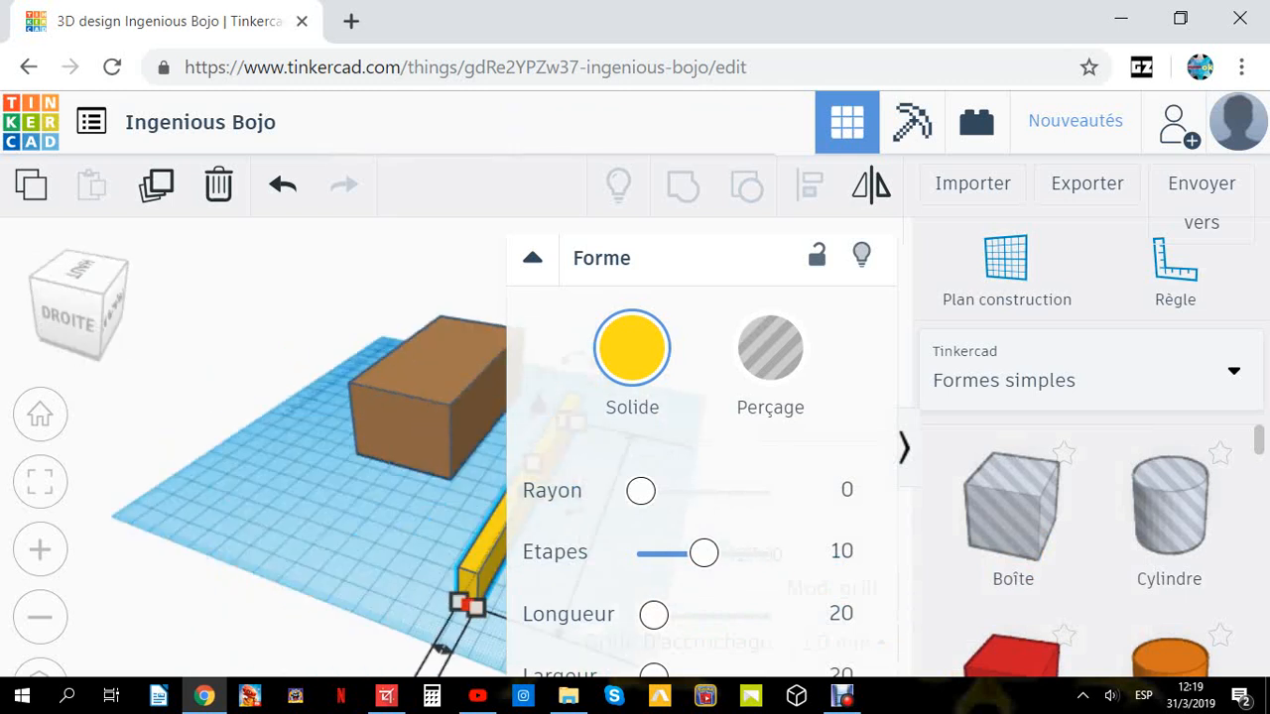
pyautogui.moveTo(466, 602); pyautogui.dragTo(495, 541)
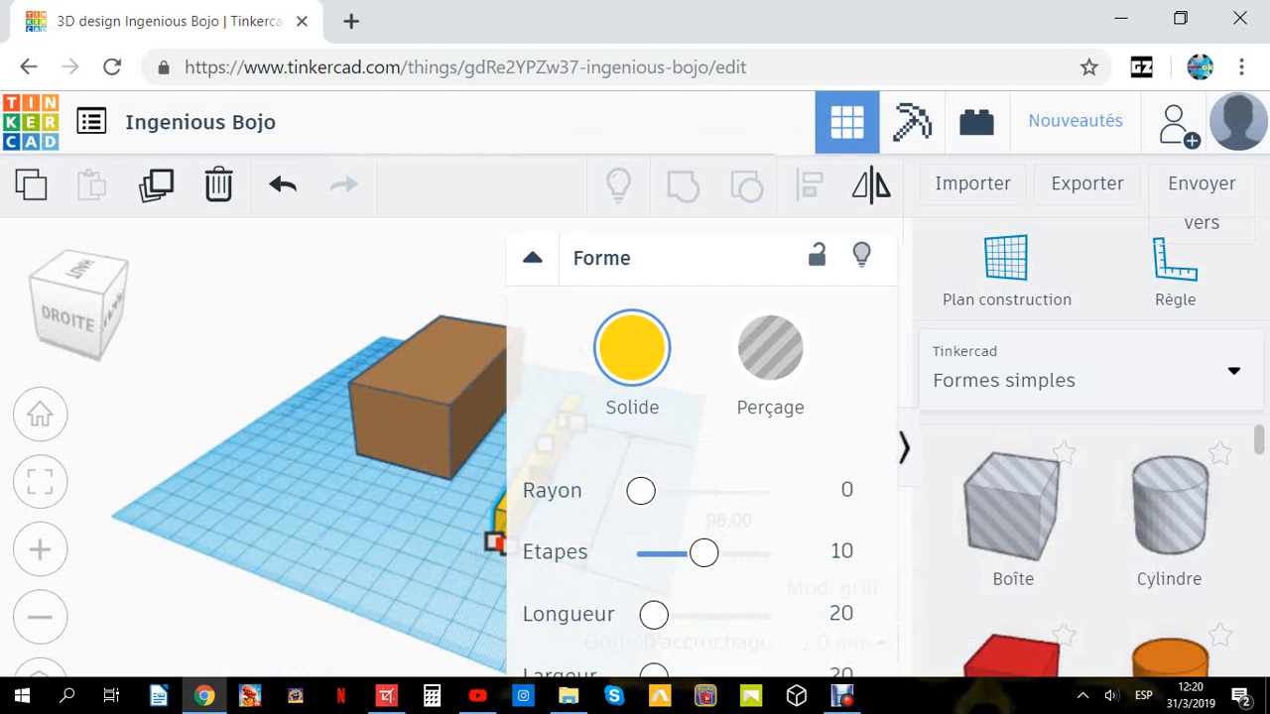
pyautogui.click(437, 575)
pyautogui.moveTo(436, 575); pyautogui.dragTo(276, 587, button='right')
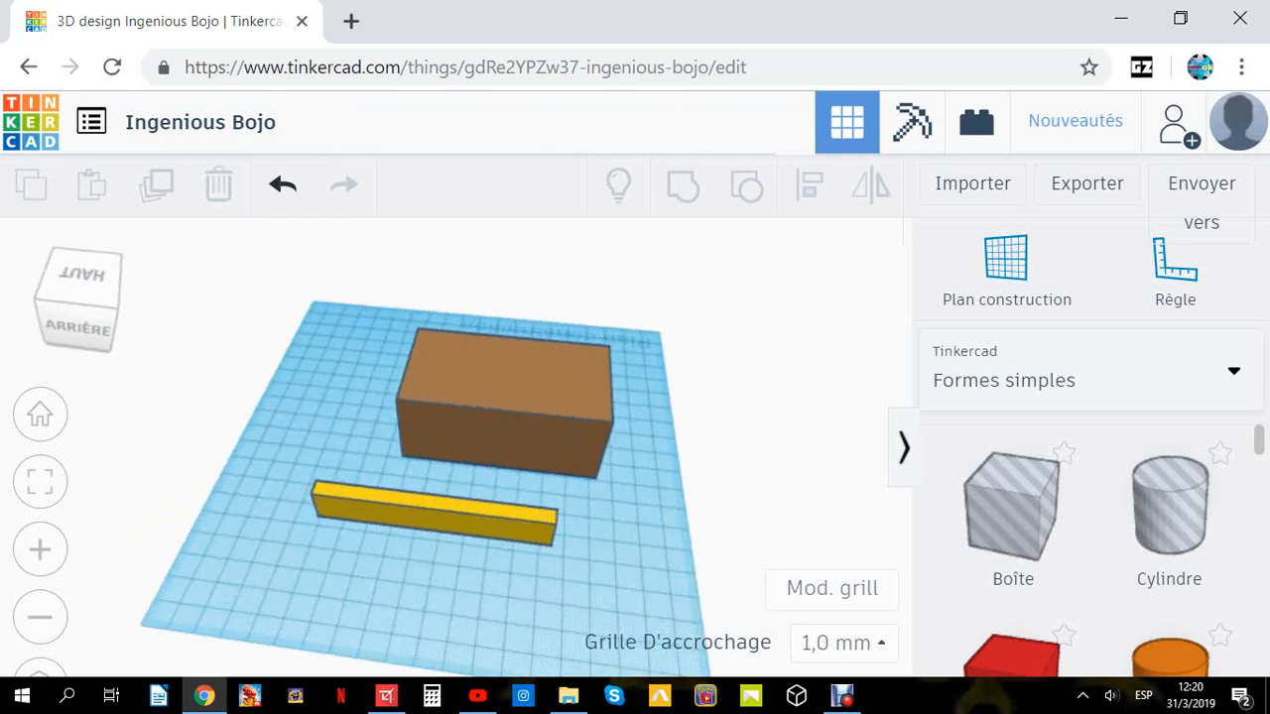
# Move the yellow bar close to the brown block's long side and shorten it to about 91 mm.
pyautogui.moveTo(432, 513); pyautogui.dragTo(510, 473)
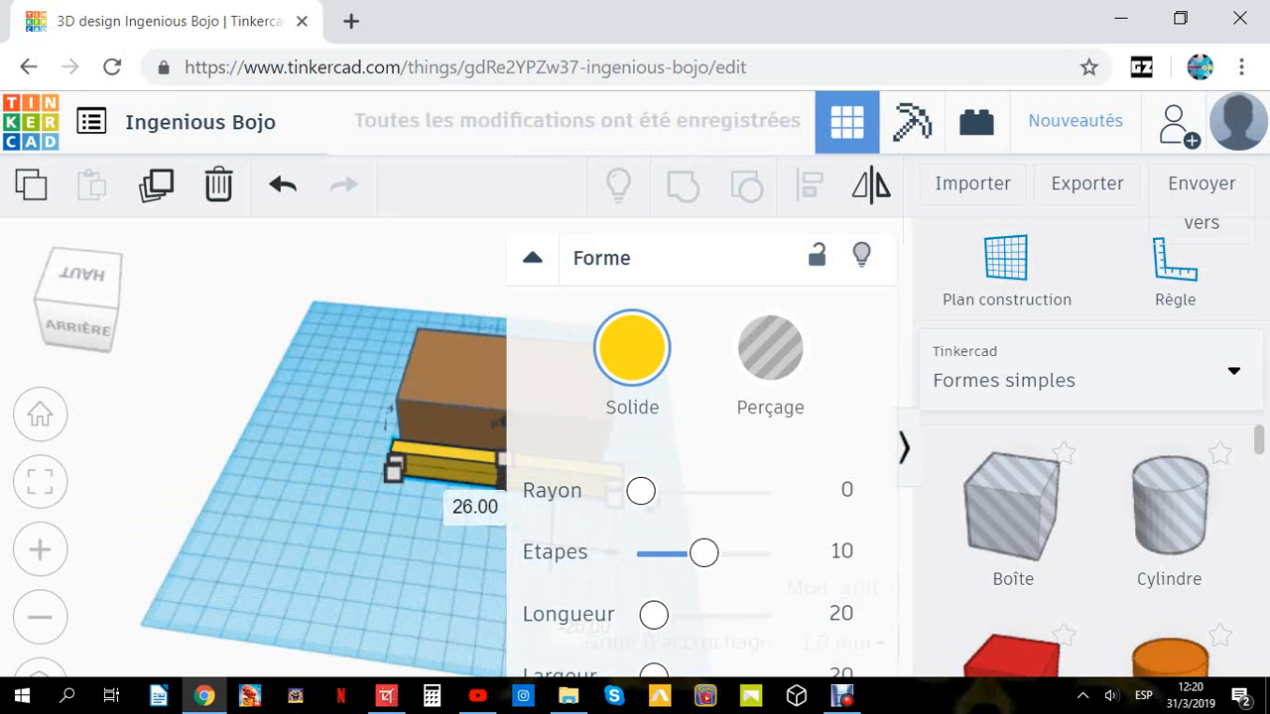
pyautogui.moveTo(327, 506); pyautogui.dragTo(163, 421, button='right')
pyautogui.scroll(3, 298, 446)
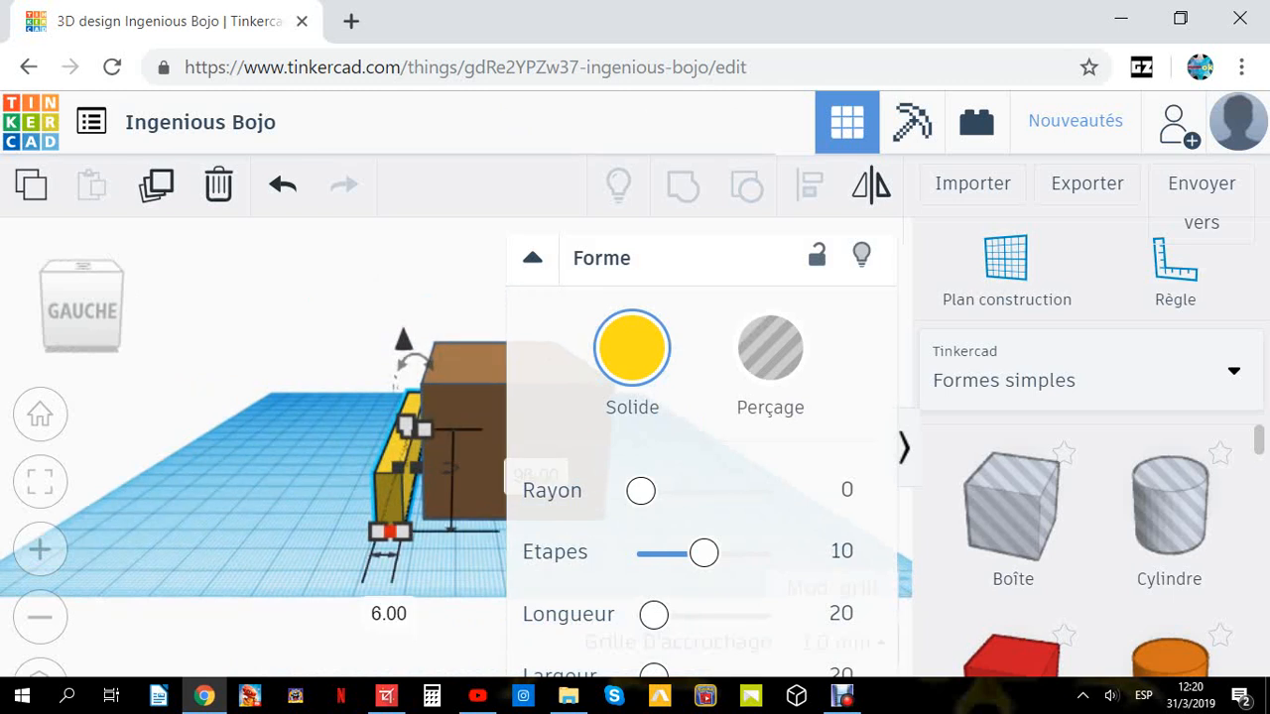
pyautogui.moveTo(389, 531); pyautogui.dragTo(392, 522)
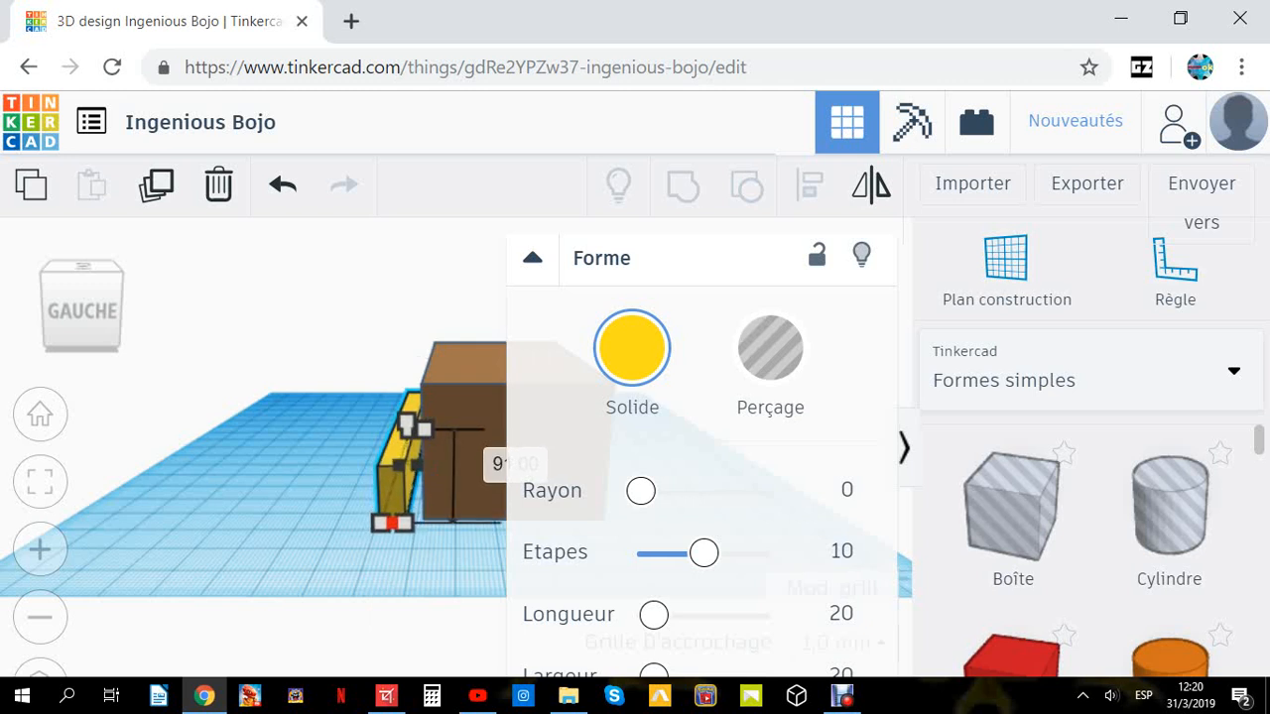
# Move the brown block about 6 mm toward the yellow bar so that the two meet.
pyautogui.moveTo(391, 523); pyautogui.dragTo(729, 536, button='right')
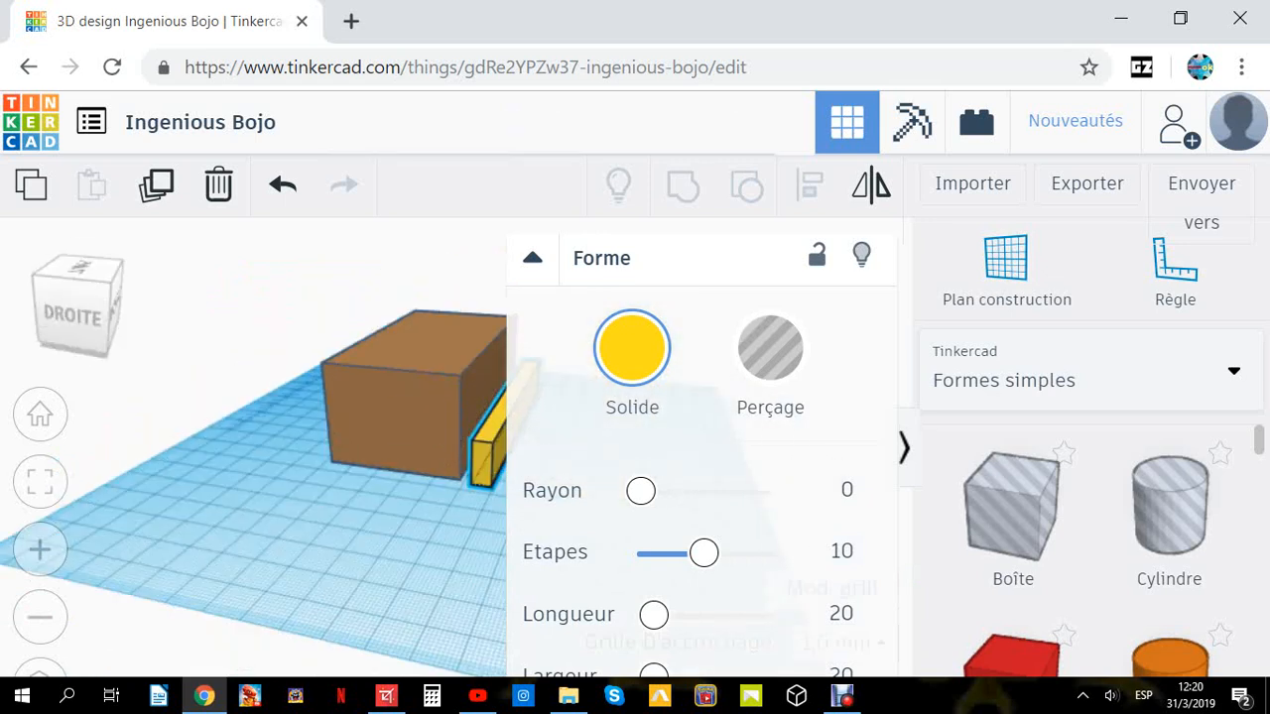
pyautogui.moveTo(401, 409)
pyautogui.mouseDown()
pyautogui.moveTo(363, 412)
pyautogui.moveTo(415, 417)
pyautogui.mouseUp()
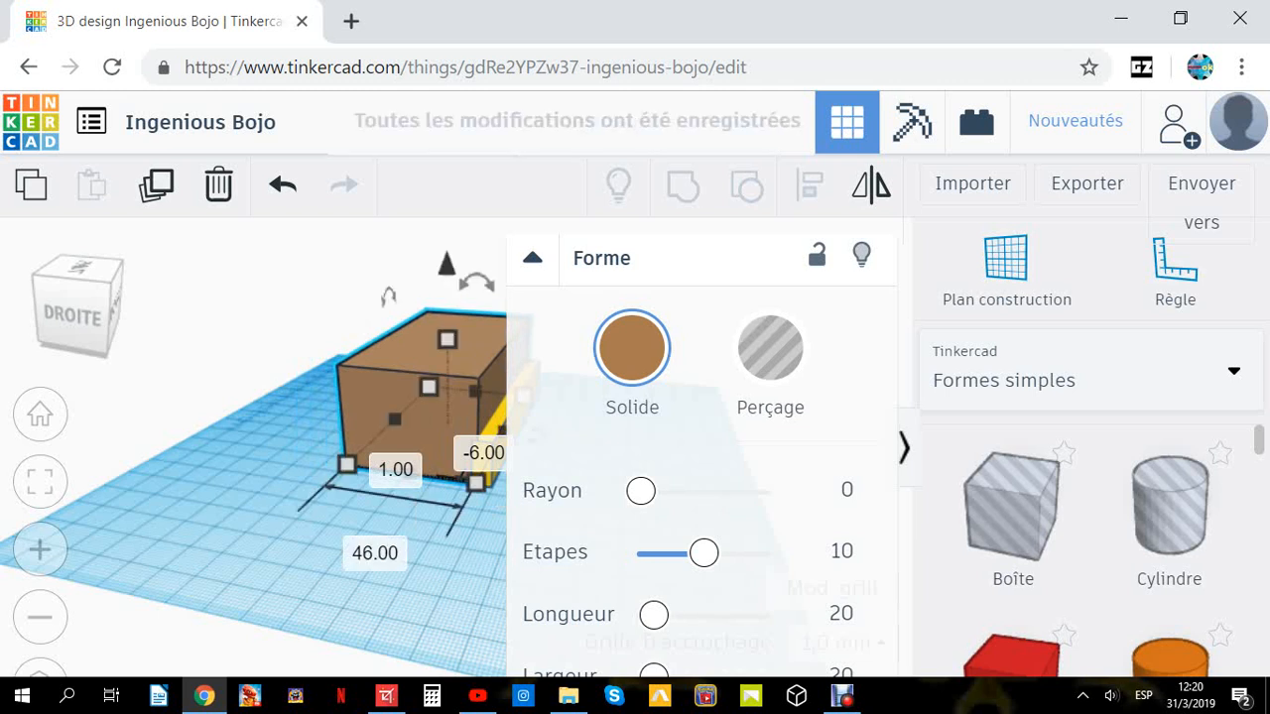
pyautogui.press('Escape')
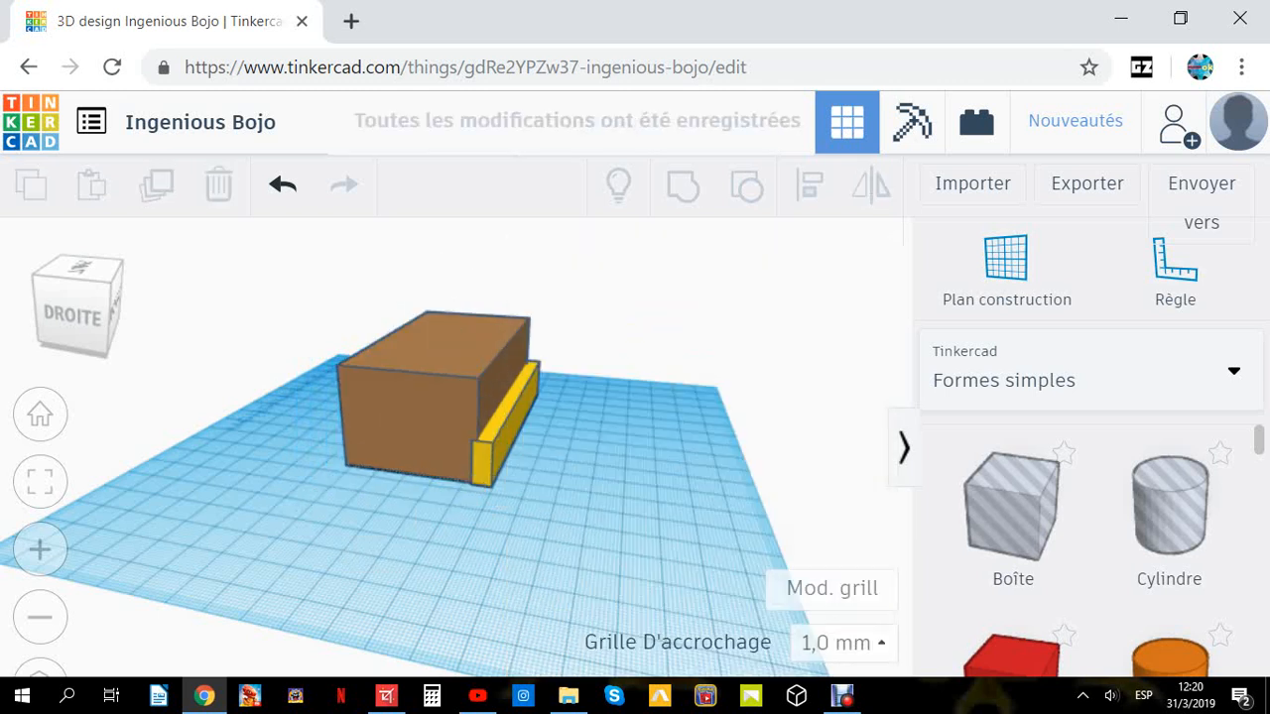
# Shorten the yellow bar beside the brown block to about 85 mm.
pyautogui.moveTo(595, 476); pyautogui.dragTo(392, 387, button='right')
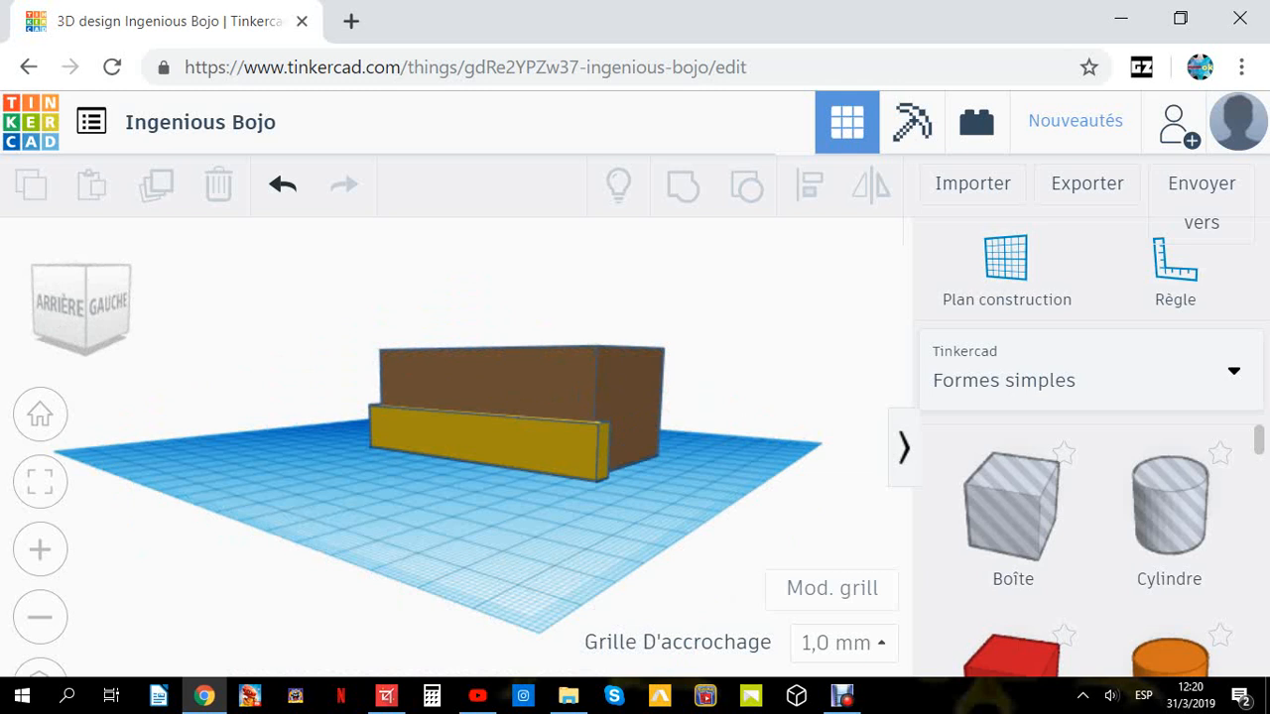
pyautogui.click(484, 443)
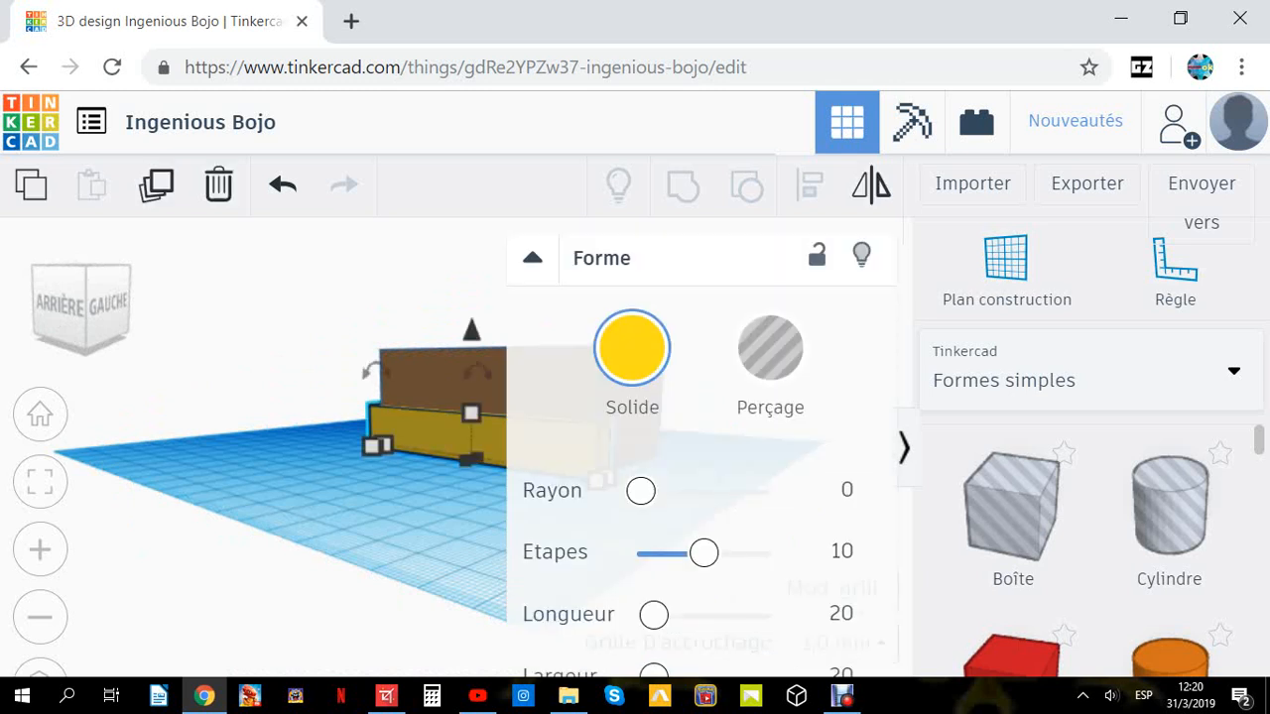
pyautogui.moveTo(397, 541); pyautogui.dragTo(323, 541, button='right')
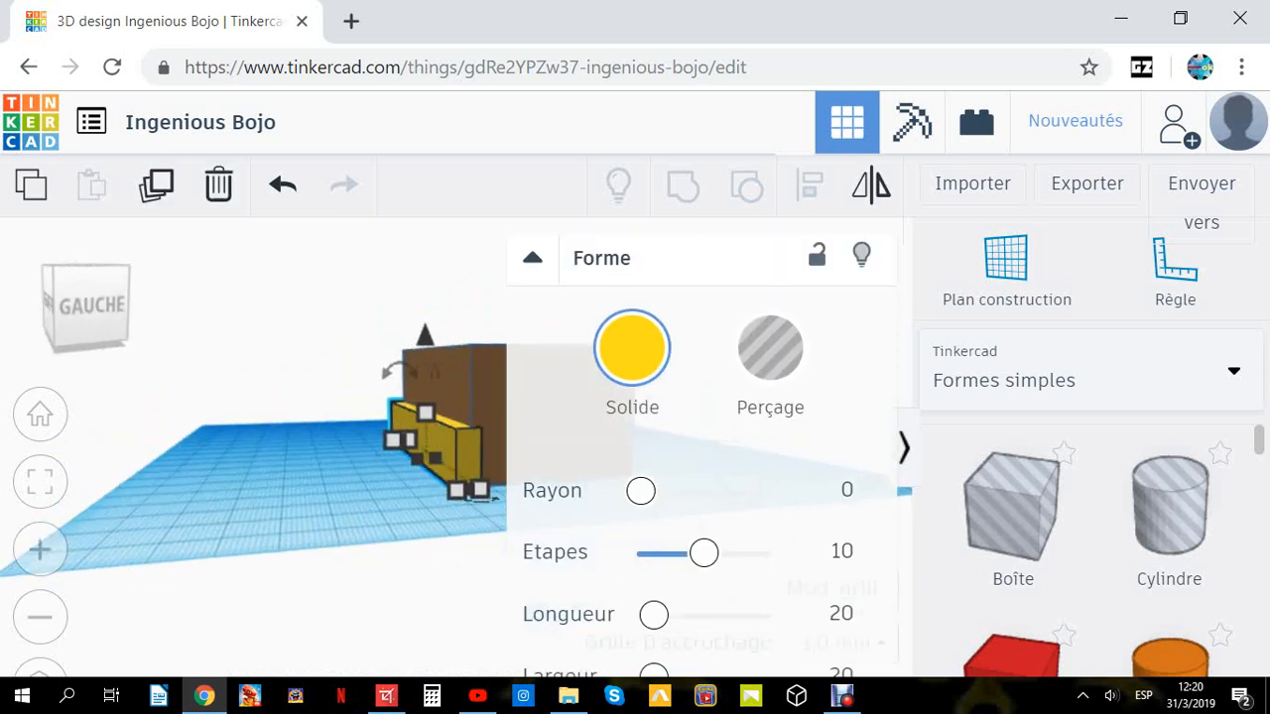
pyautogui.moveTo(469, 490)
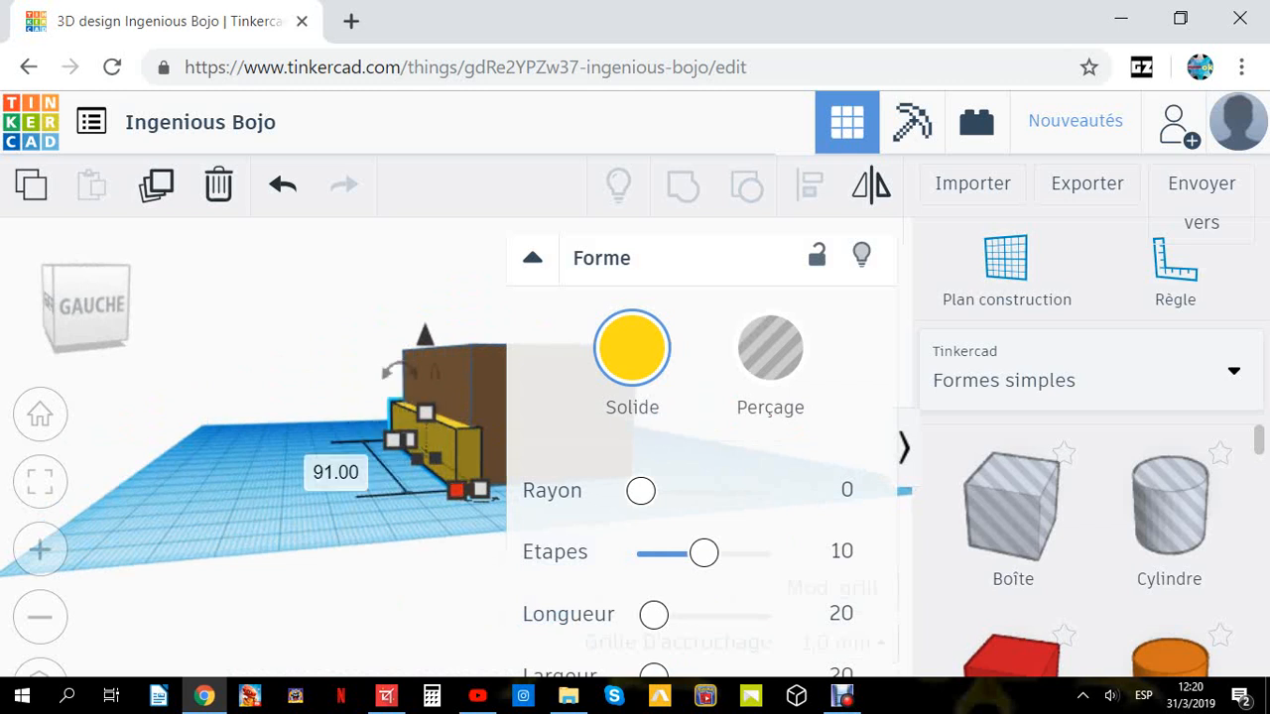
pyautogui.moveTo(469, 490); pyautogui.dragTo(463, 485)
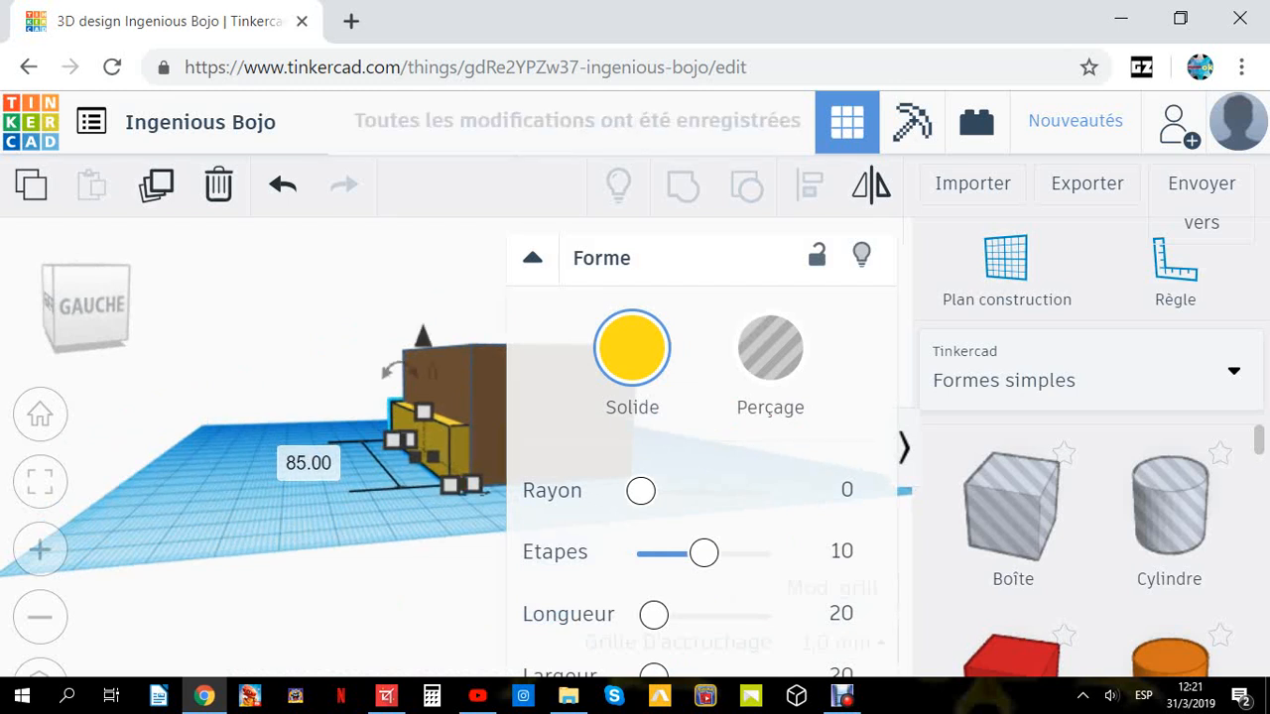
pyautogui.click(417, 575)
pyautogui.moveTo(416, 576); pyautogui.dragTo(452, 570, button='right')
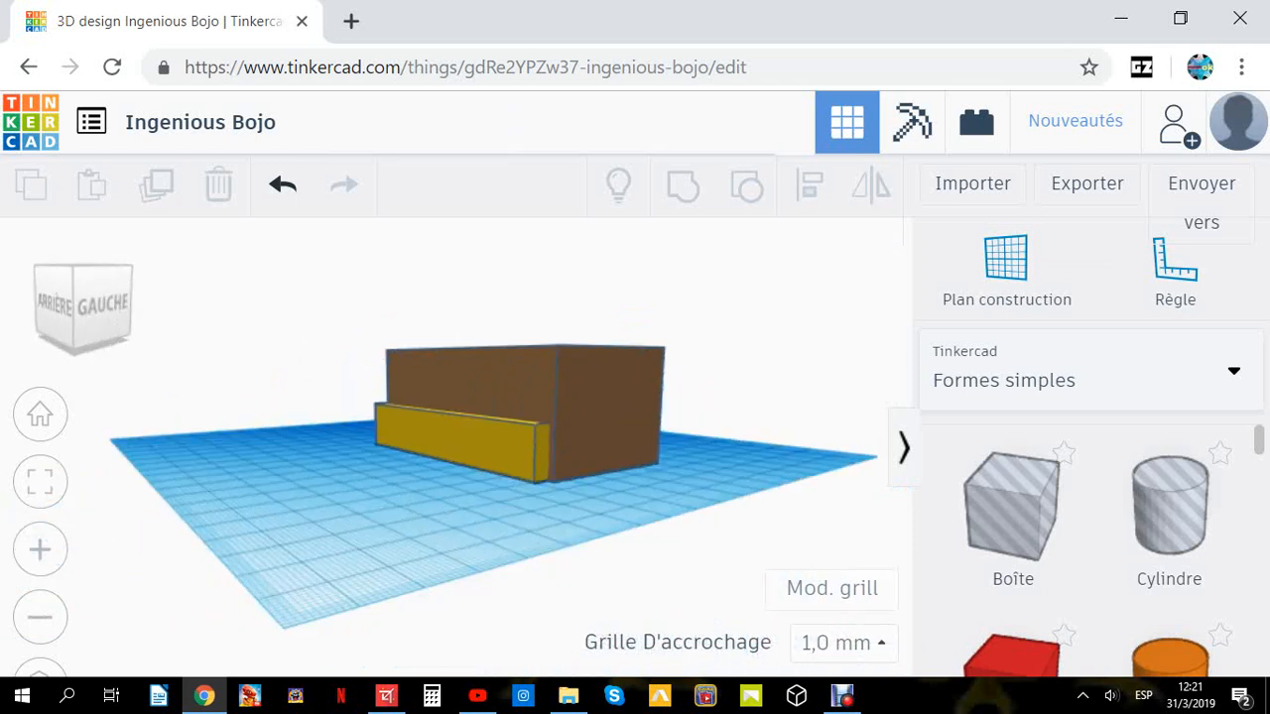
# Lengthen the yellow bar slightly at the end that falls short of the brown block's corner.
pyautogui.click(456, 440)
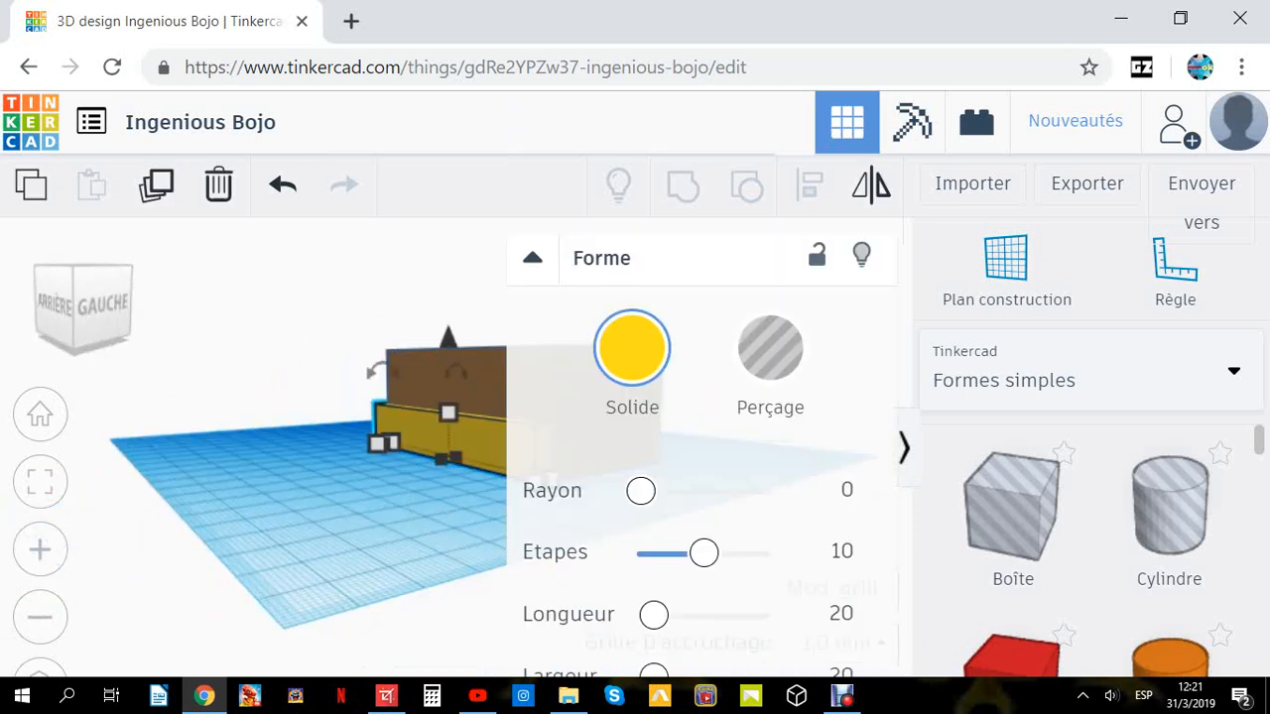
pyautogui.moveTo(427, 555); pyautogui.dragTo(339, 546, button='right')
pyautogui.moveTo(415, 484)
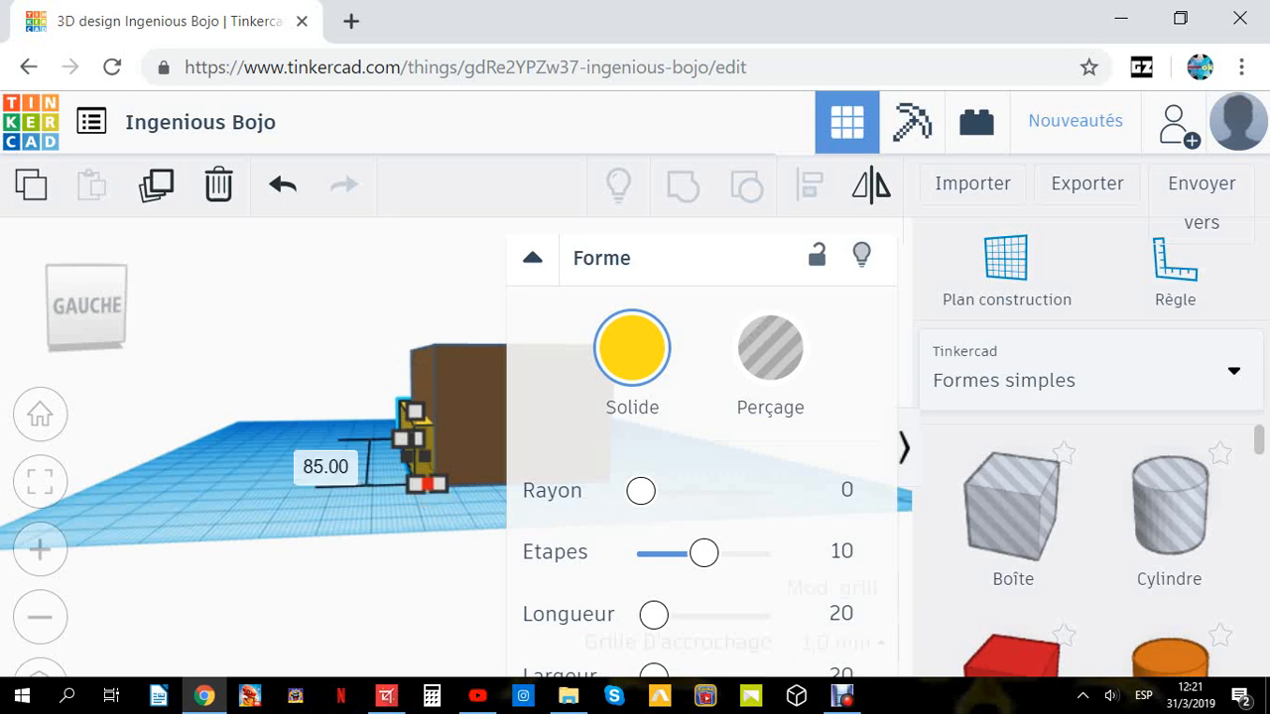
pyautogui.moveTo(428, 484); pyautogui.dragTo(428, 486)
pyautogui.click(385, 574)
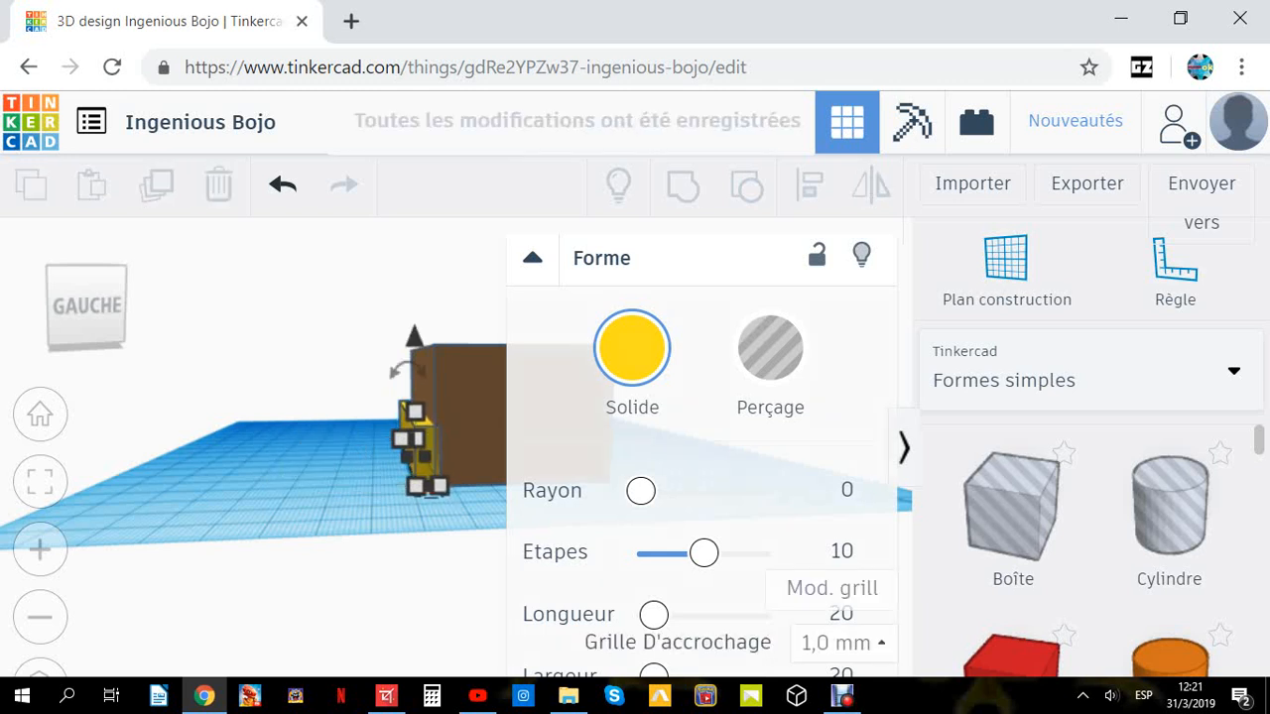
# Place another hole box on the free area beside the yellow bar and stretch it to about 102 mm long.
pyautogui.moveTo(396, 407); pyautogui.dragTo(779, 516, button='right')
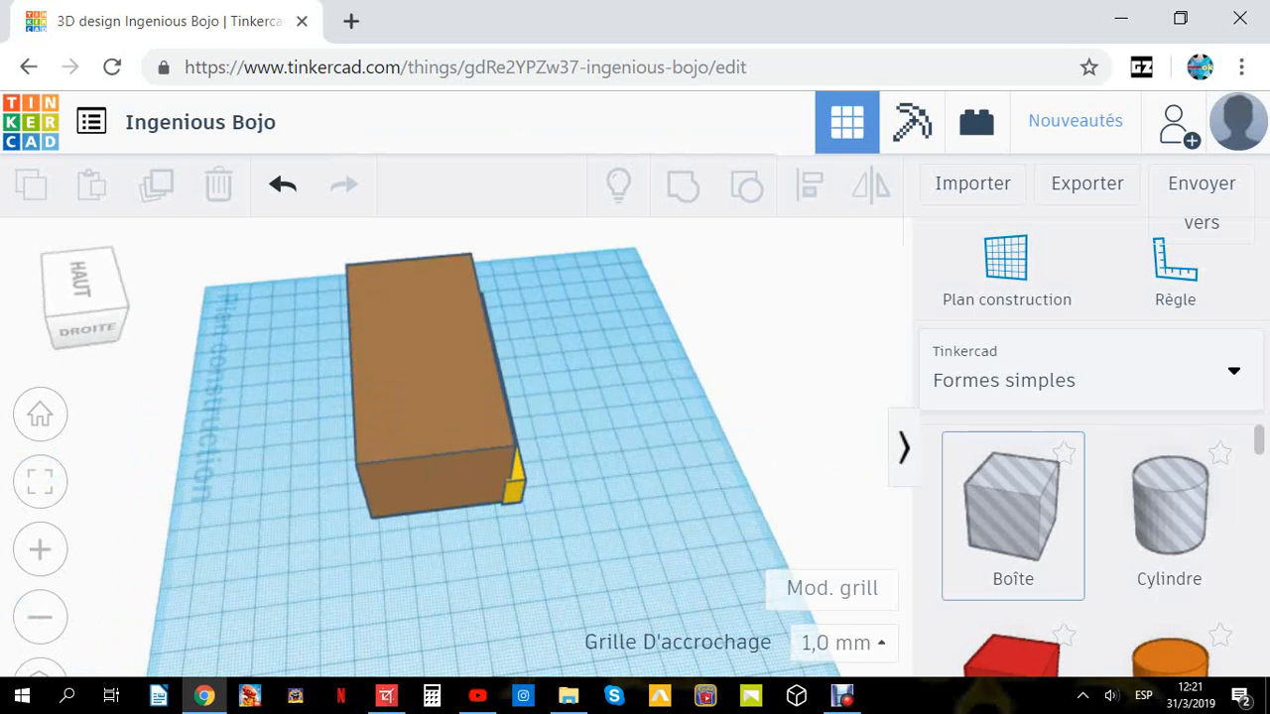
pyautogui.moveTo(1012, 506); pyautogui.dragTo(625, 531)
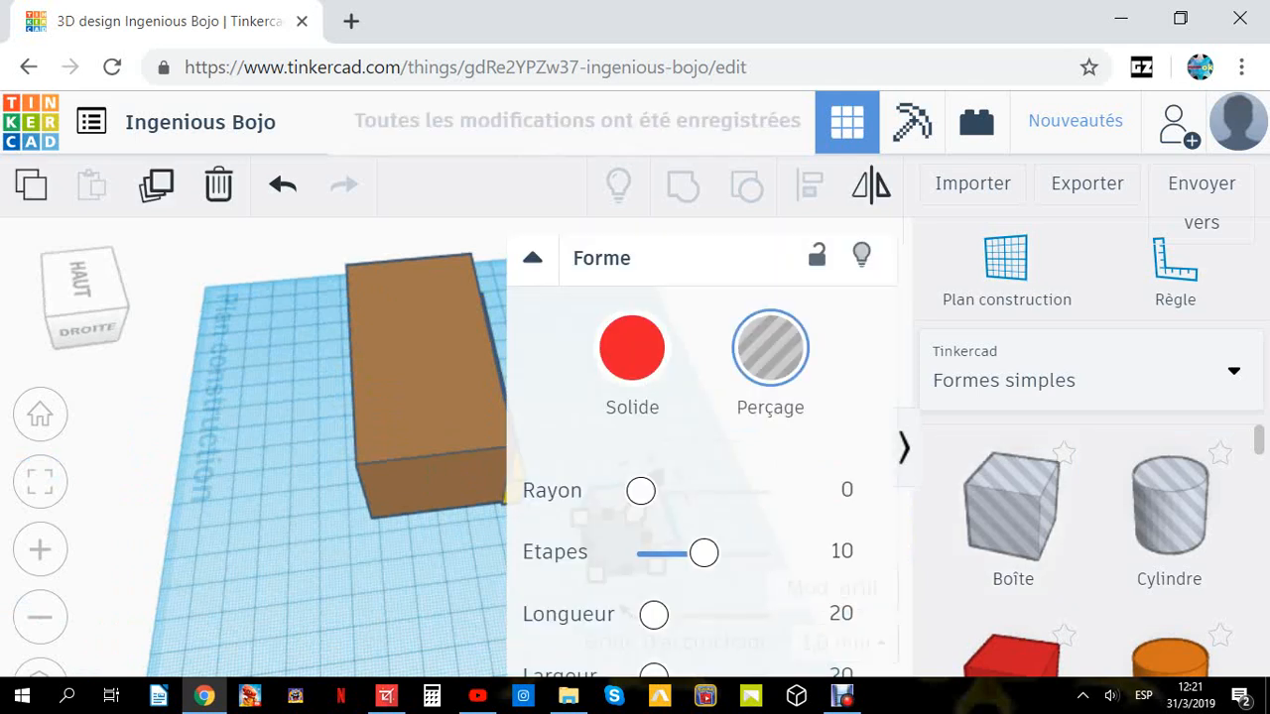
pyautogui.moveTo(427, 555); pyautogui.dragTo(282, 570, button='right')
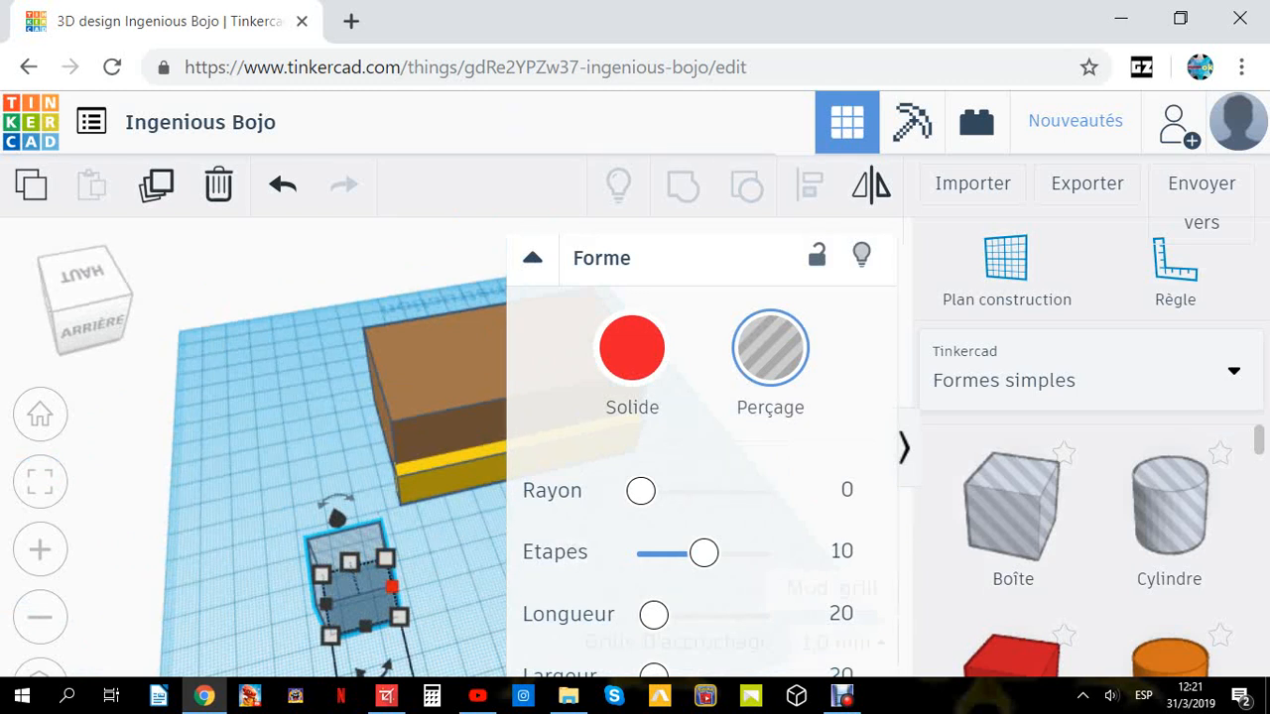
pyautogui.moveTo(392, 587); pyautogui.dragTo(499, 589)
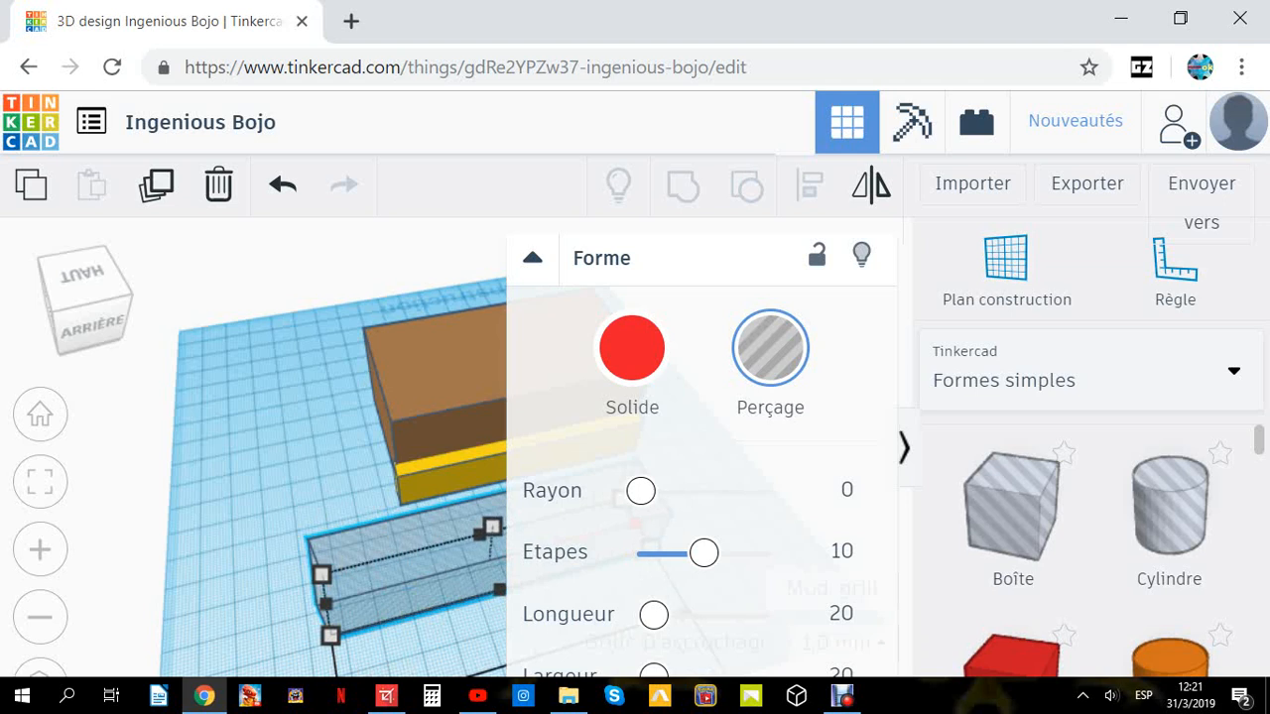
# Lower the new hole box to about 11 mm high and narrow it into a thin bar.
pyautogui.moveTo(328, 596); pyautogui.dragTo(697, 545, button='right')
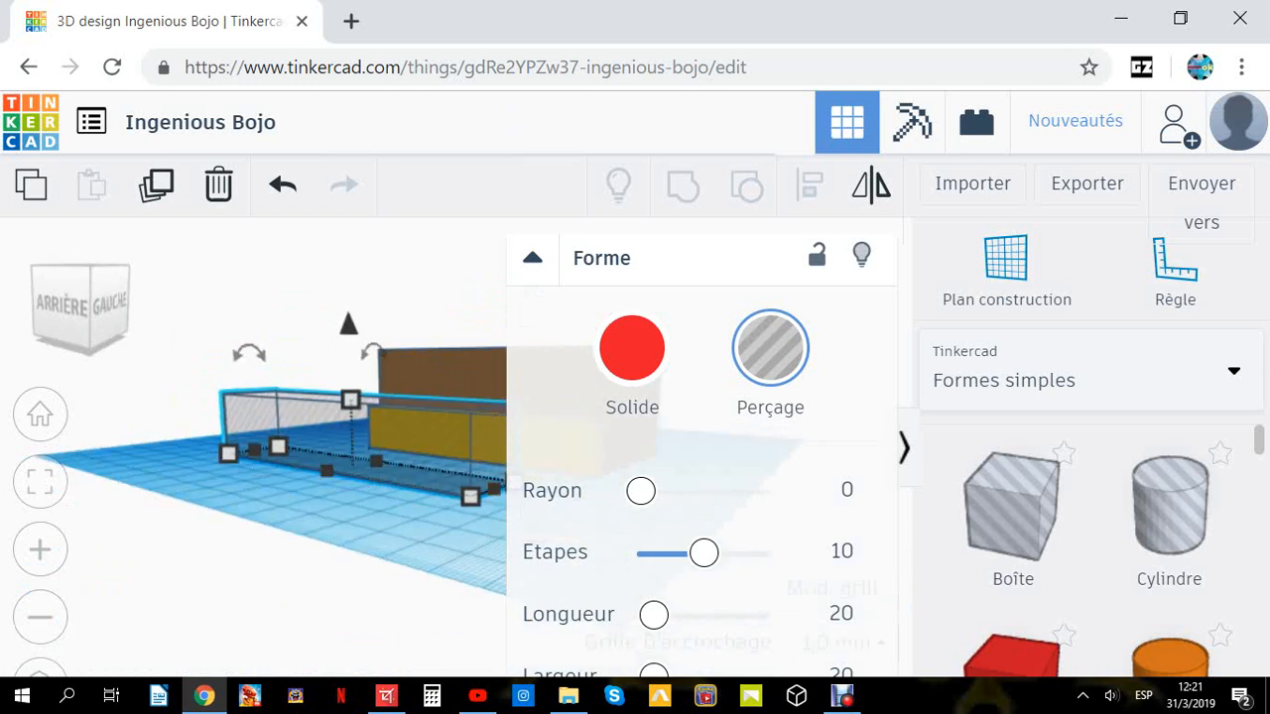
pyautogui.moveTo(350, 399)
pyautogui.moveTo(350, 399); pyautogui.dragTo(350, 429)
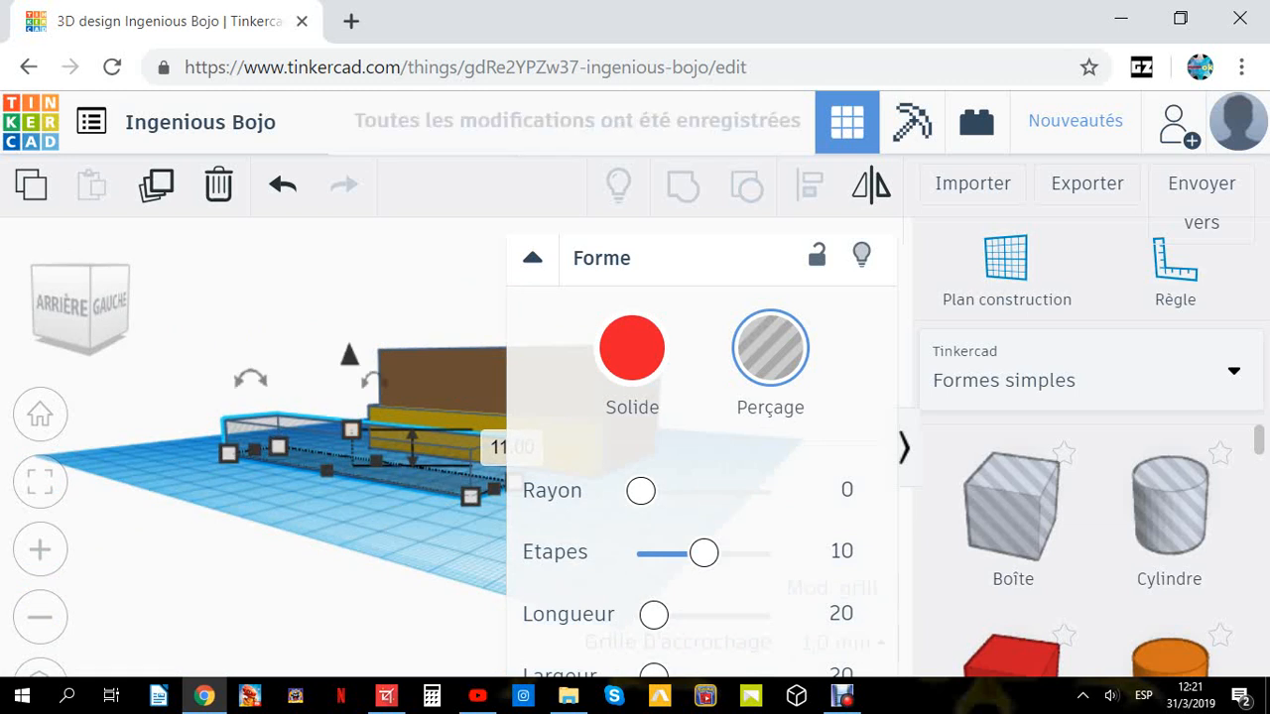
pyautogui.moveTo(417, 565); pyautogui.dragTo(396, 644, button='right')
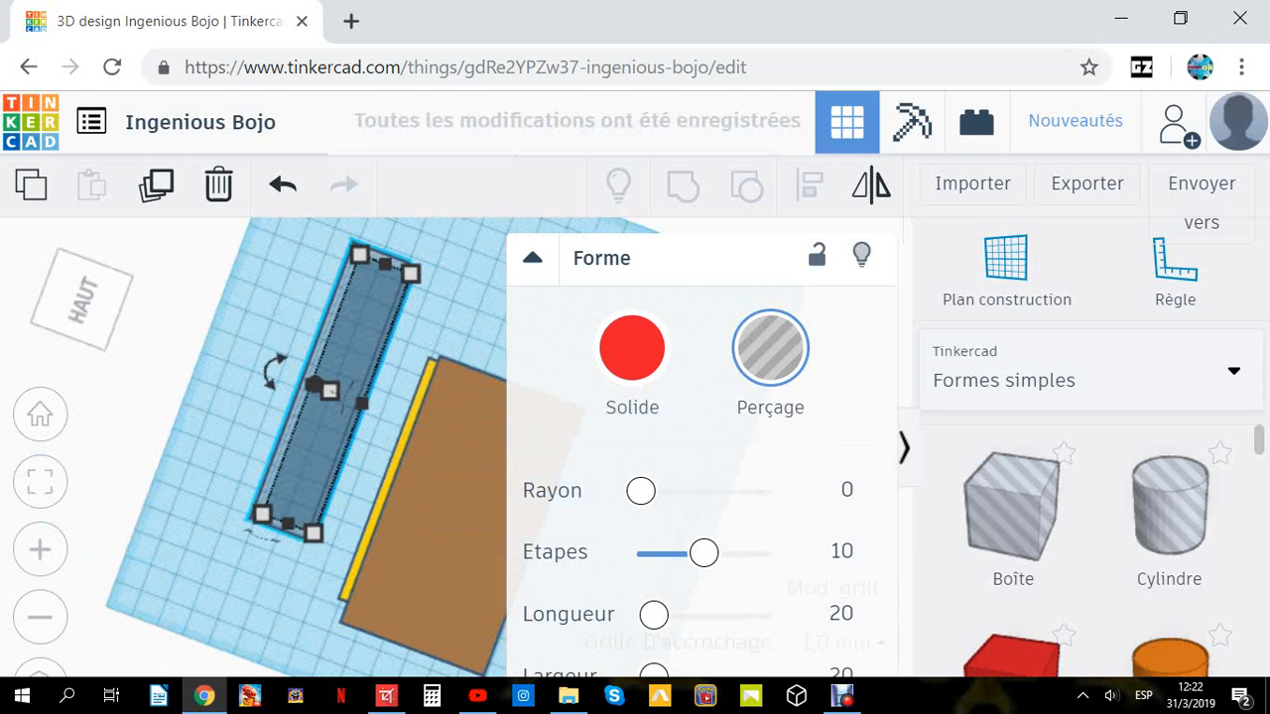
pyautogui.moveTo(362, 402); pyautogui.dragTo(324, 389)
pyautogui.click(392, 322)
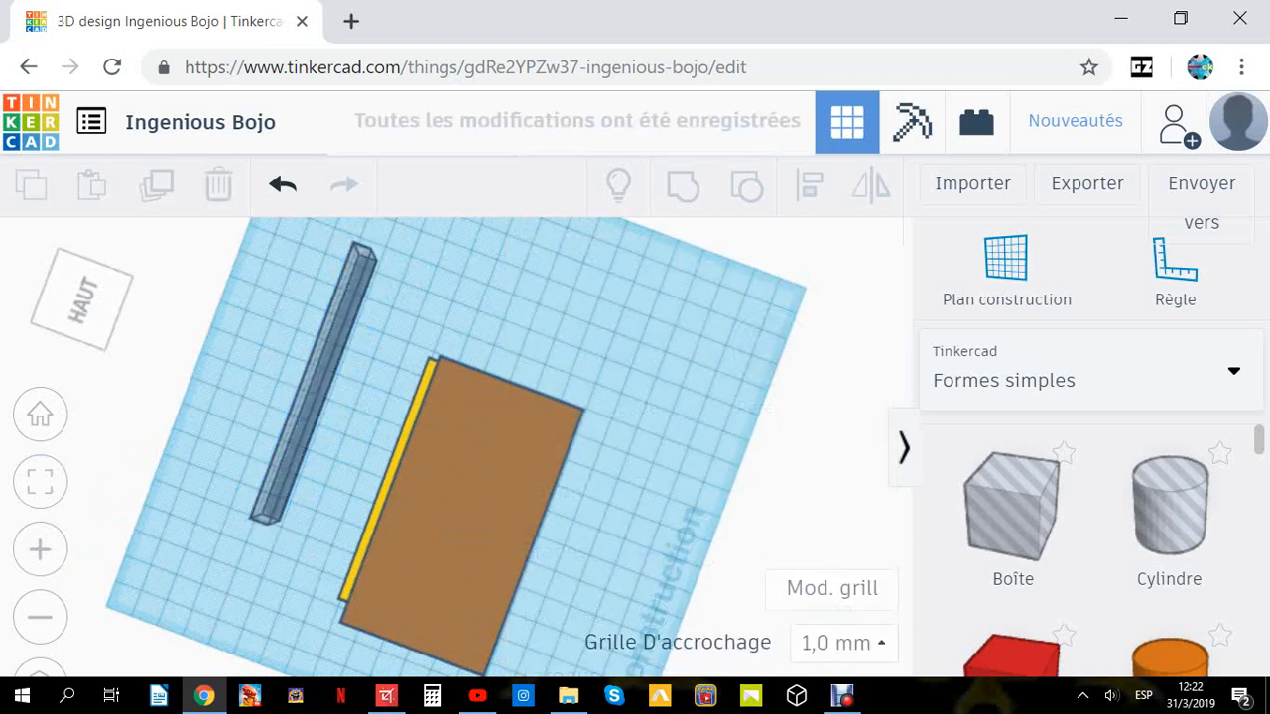
# Turn the new hole bar into a solid and colour it yellow.
pyautogui.moveTo(392, 416); pyautogui.dragTo(565, 298, button='right')
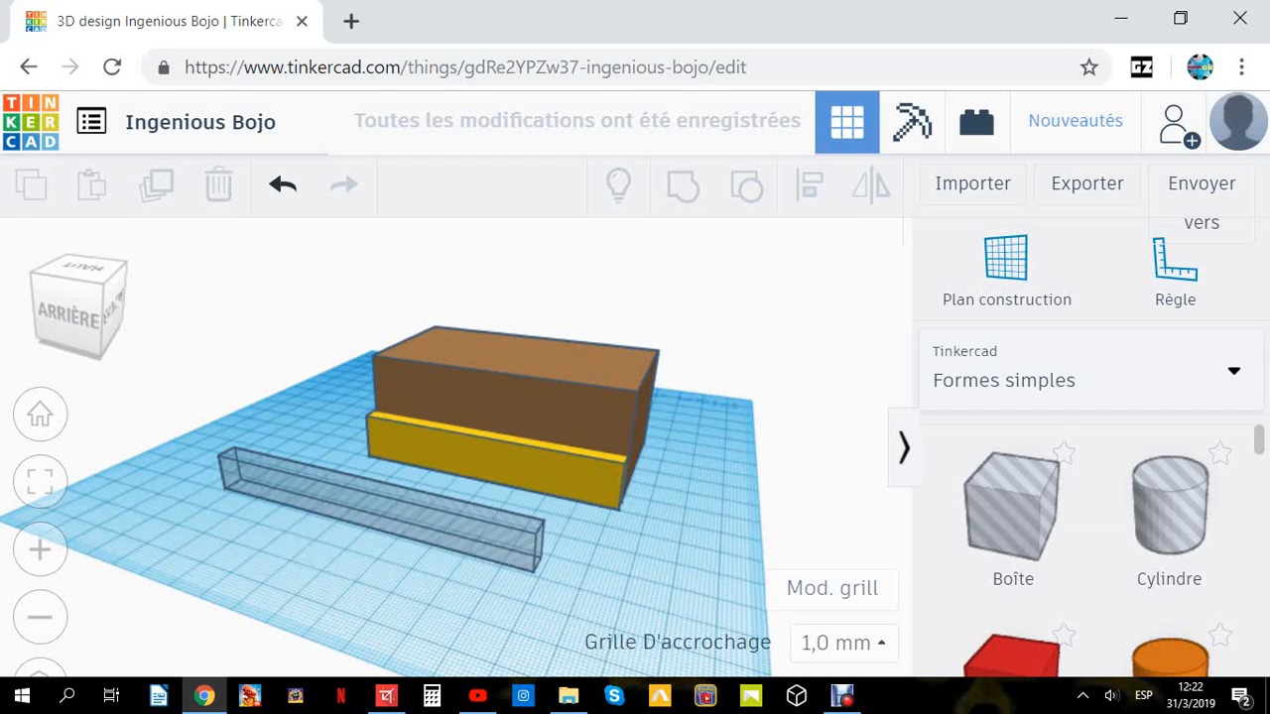
pyautogui.click(381, 510)
pyautogui.click(632, 347)
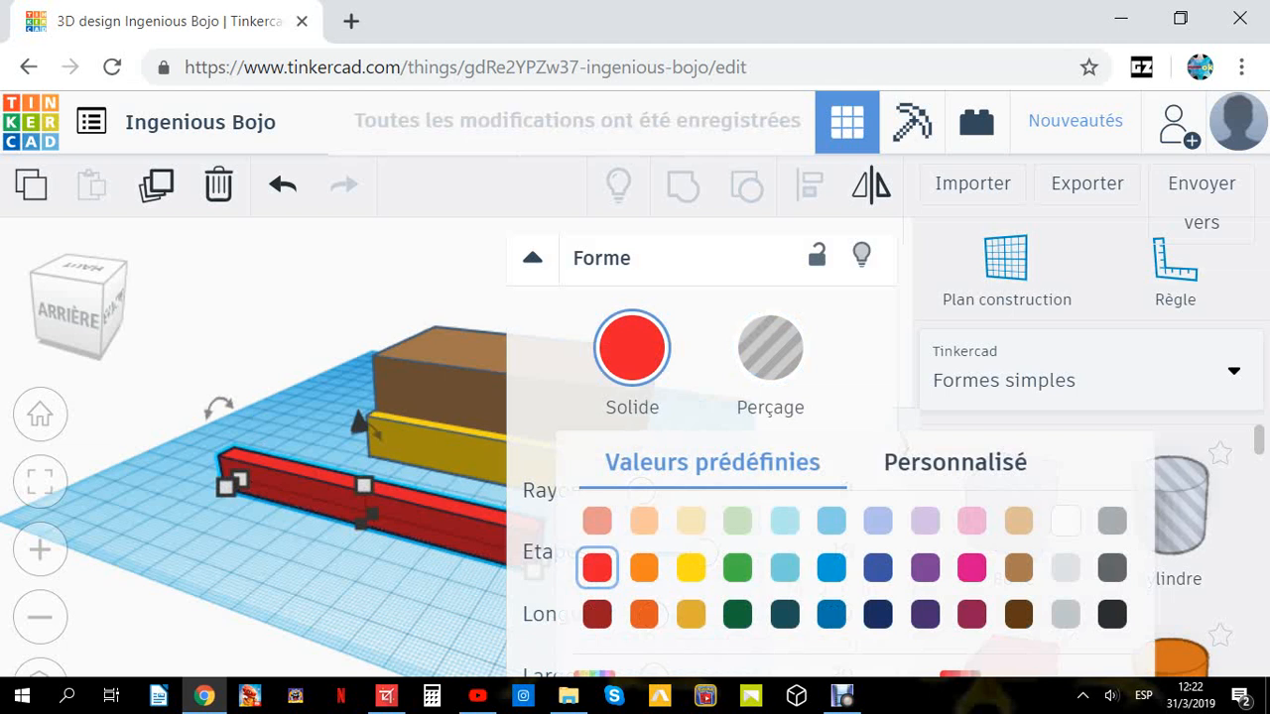
pyautogui.click(690, 568)
pyautogui.press('Escape')
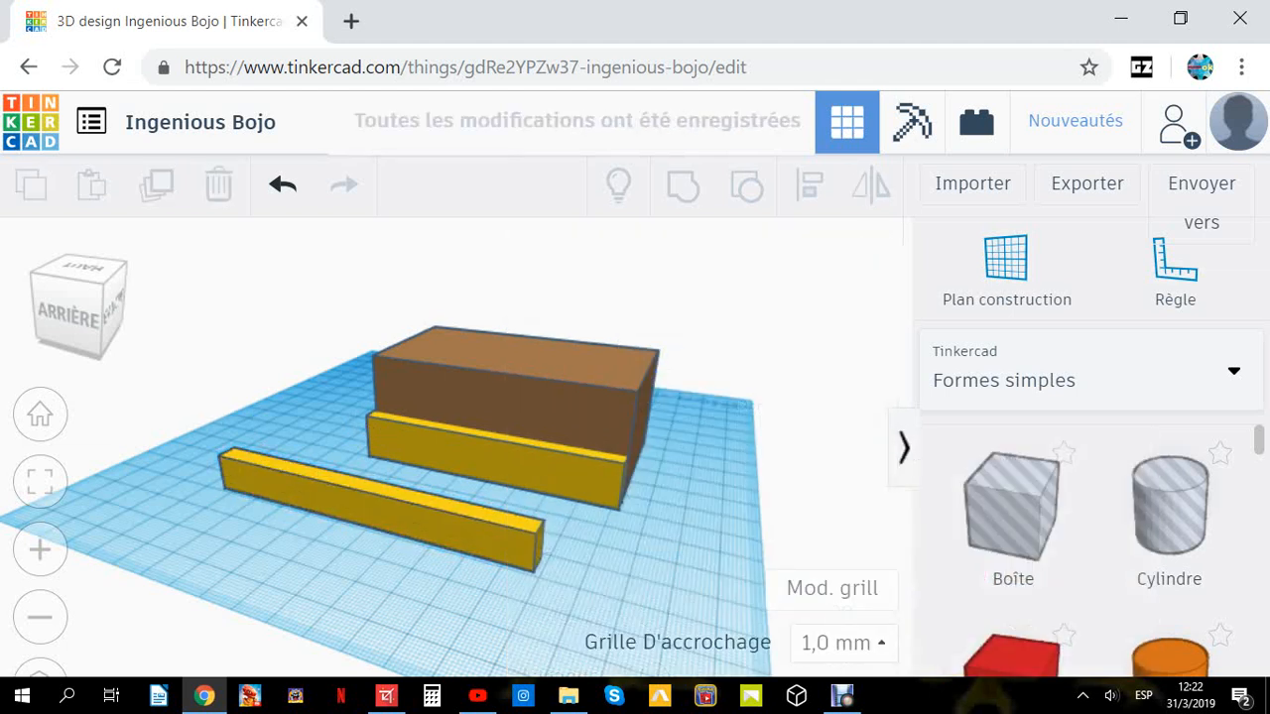
# Shorten the second yellow bar to about 82 mm.
pyautogui.click(337, 498)
pyautogui.click(227, 487)
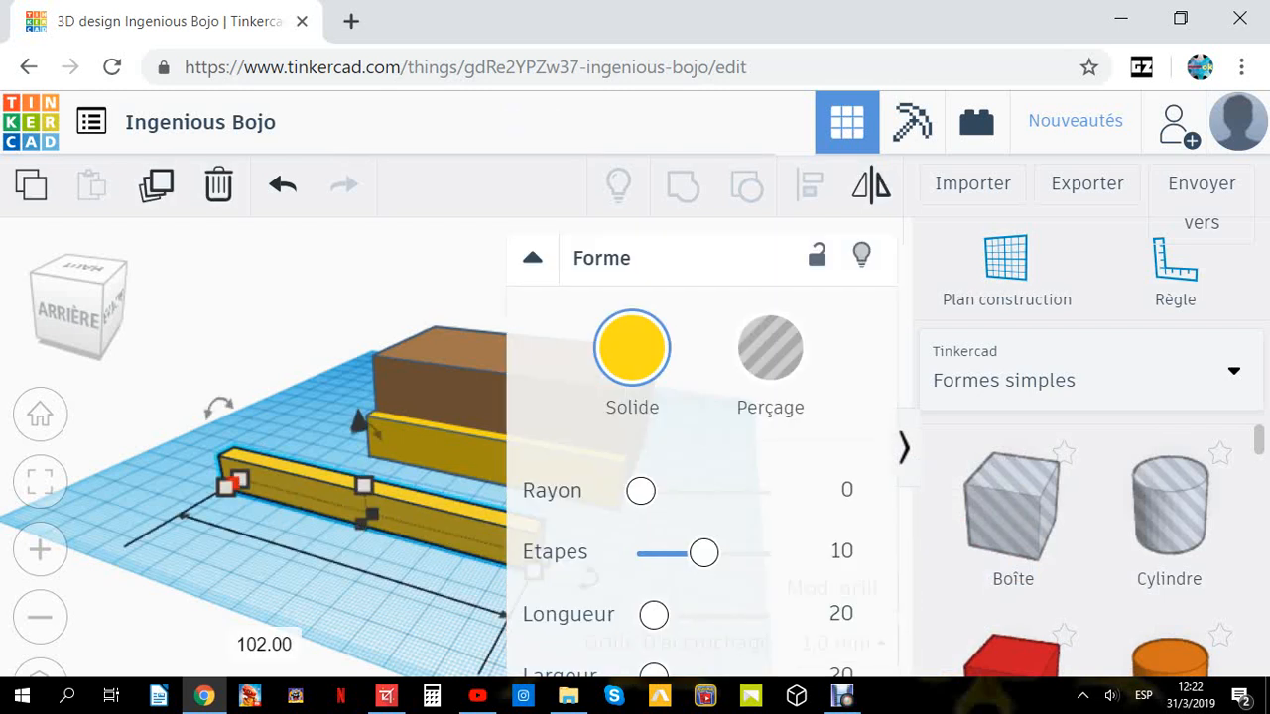
pyautogui.moveTo(227, 485); pyautogui.dragTo(275, 498)
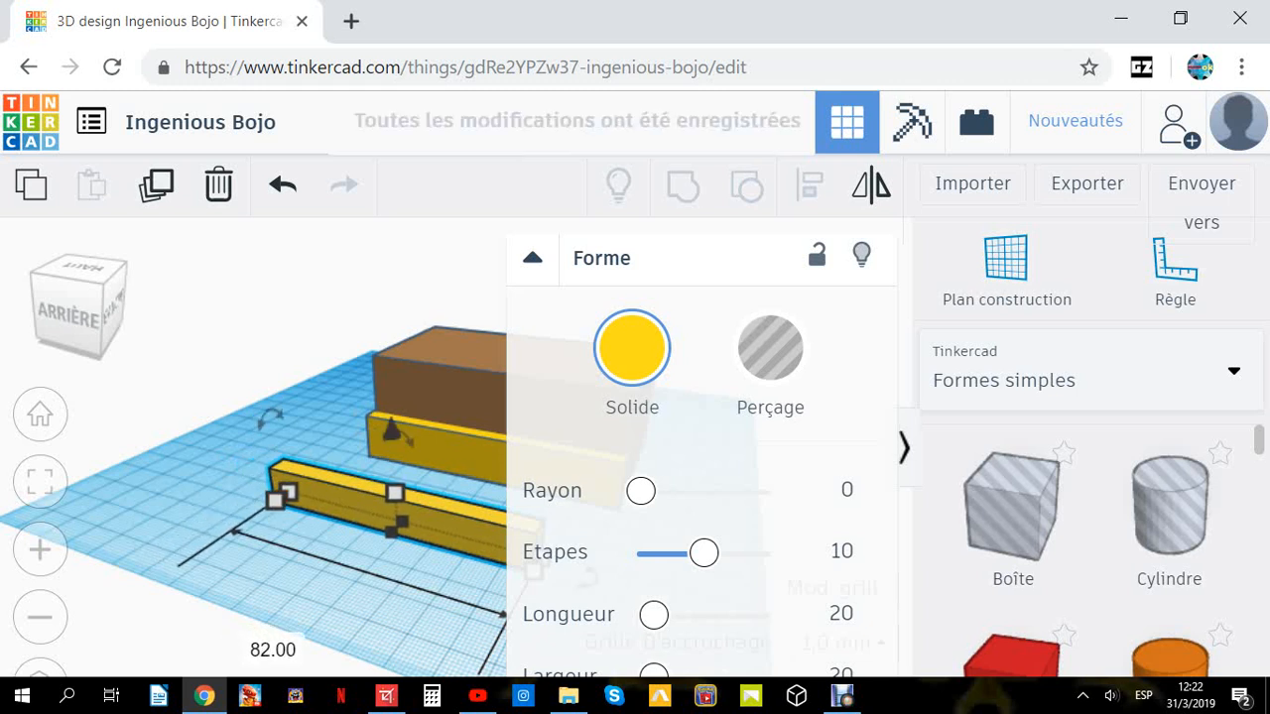
# Raise the second yellow bar about 26 mm above the workplane.
pyautogui.moveTo(392, 429); pyautogui.dragTo(392, 348)
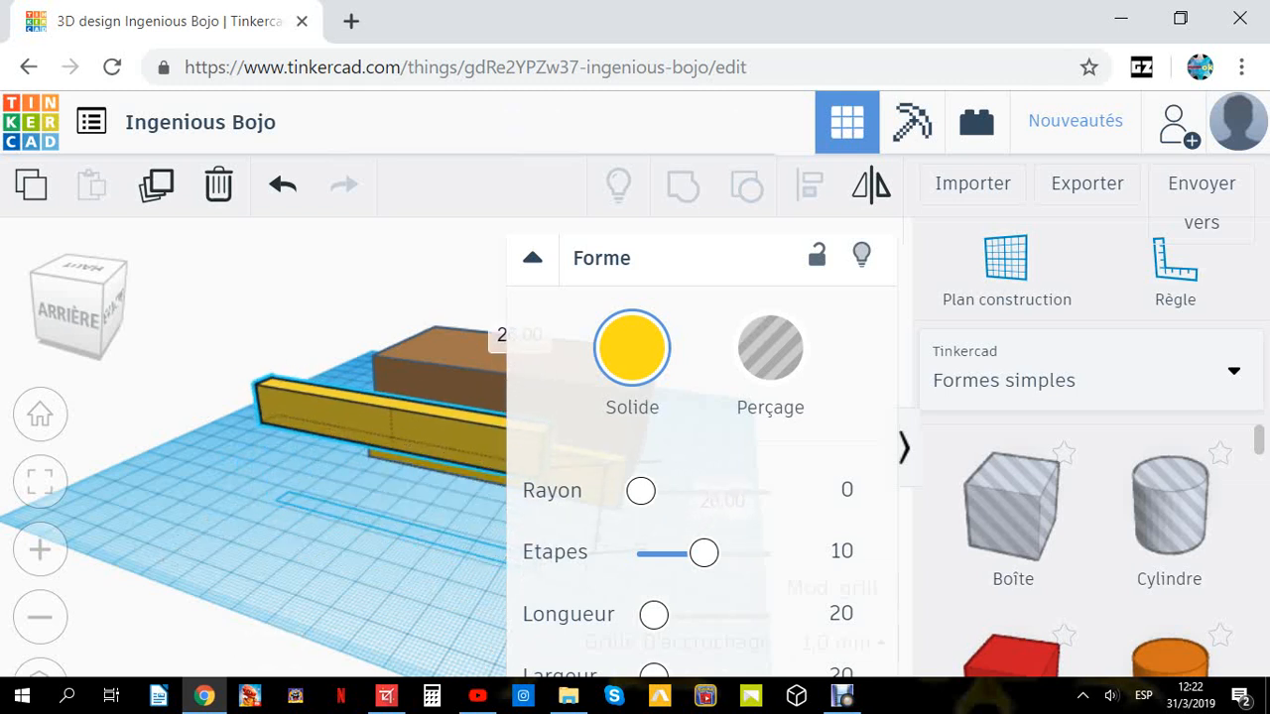
pyautogui.moveTo(392, 347); pyautogui.dragTo(226, 372, button='right')
pyautogui.scroll(-3, 437, 332)
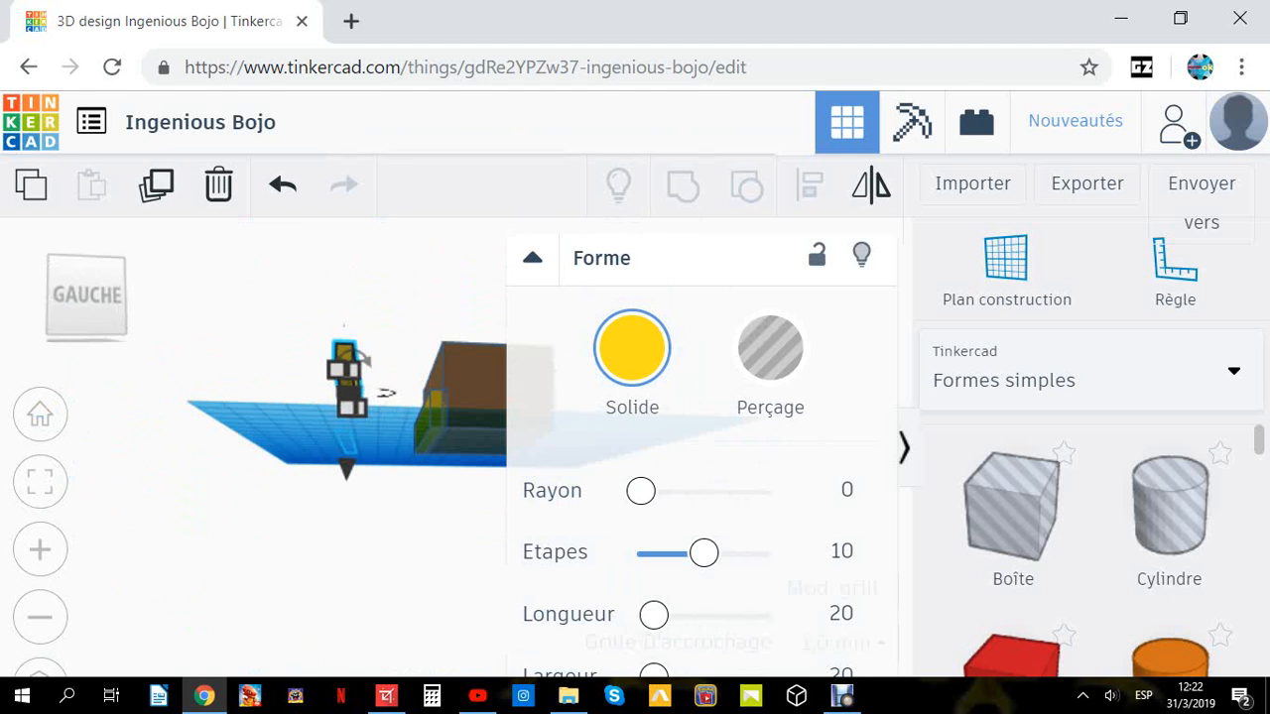
pyautogui.moveTo(298, 416); pyautogui.dragTo(421, 476, button='right')
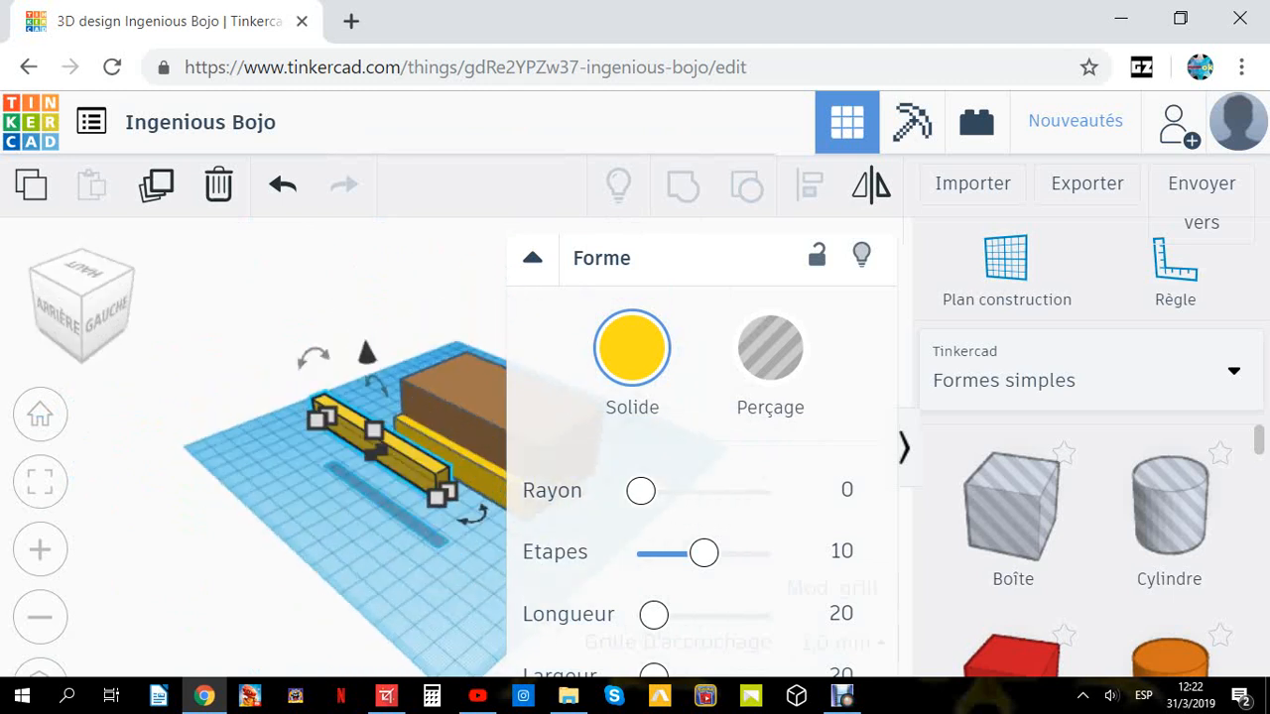
pyautogui.press('Escape')
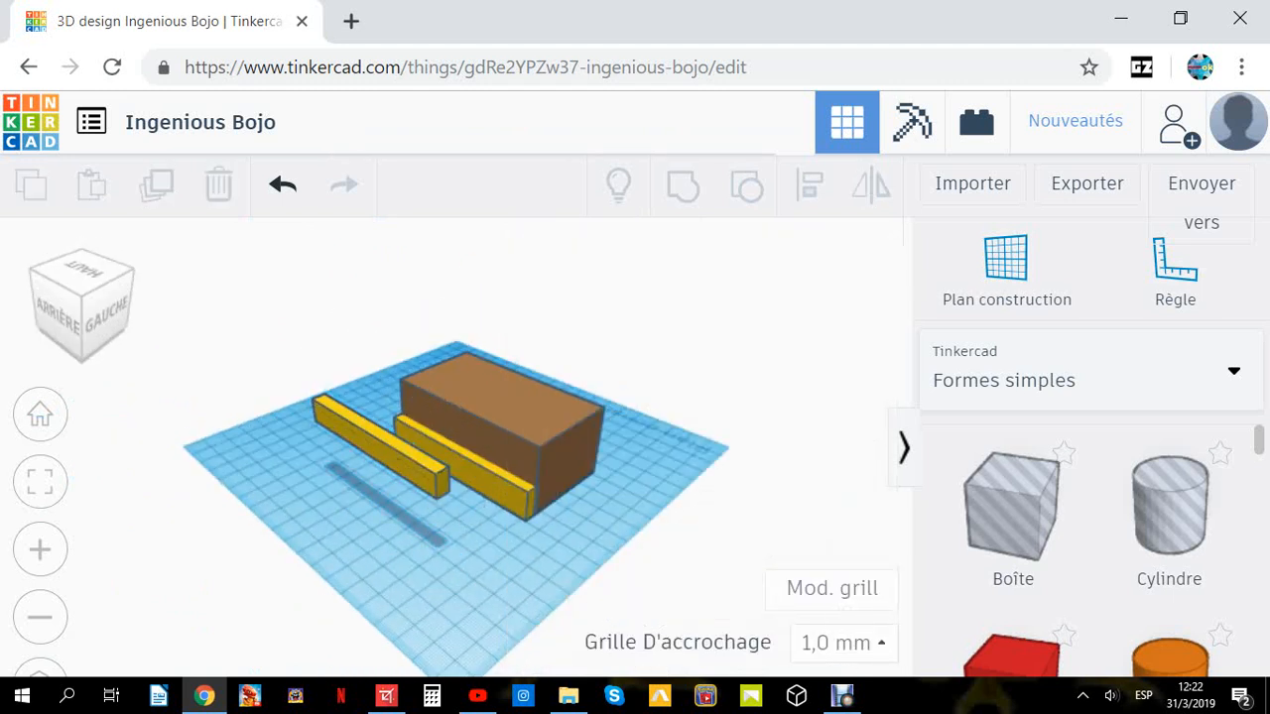
# Move the raised yellow bar against the brown block's long side, above the first bar, and align its ends with the block.
pyautogui.moveTo(379, 443); pyautogui.dragTo(459, 433)
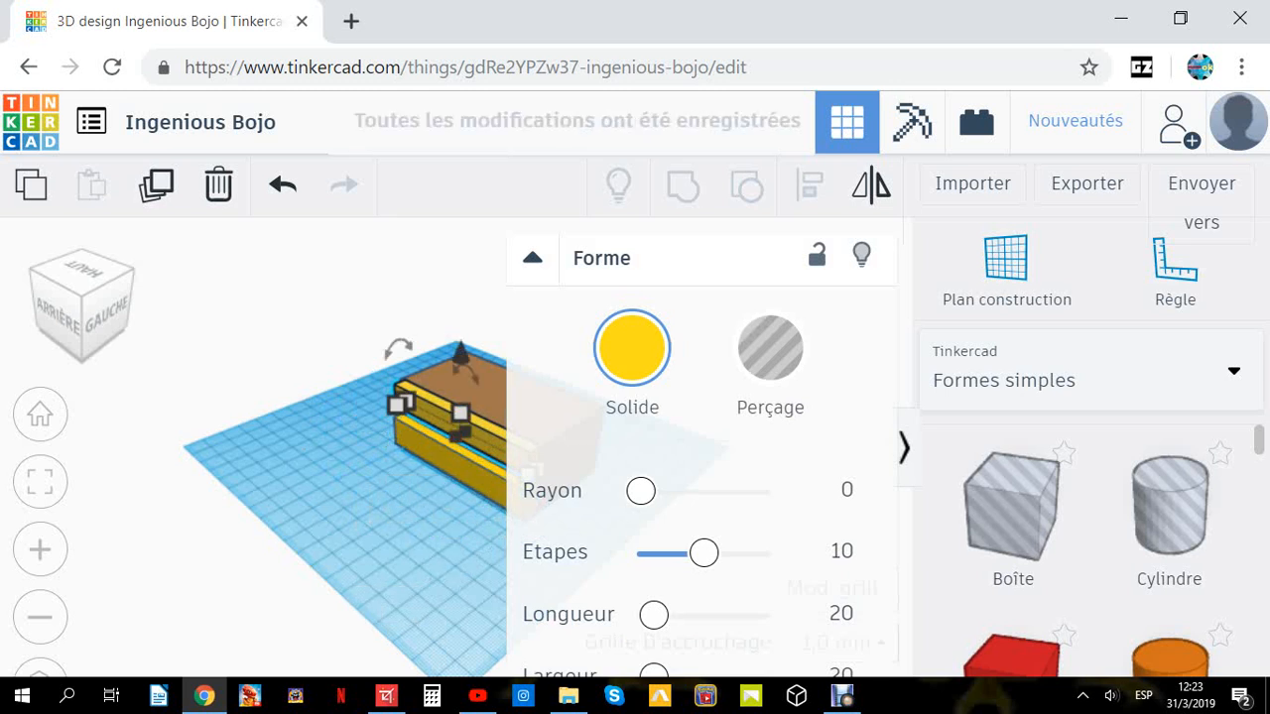
pyautogui.click(308, 442)
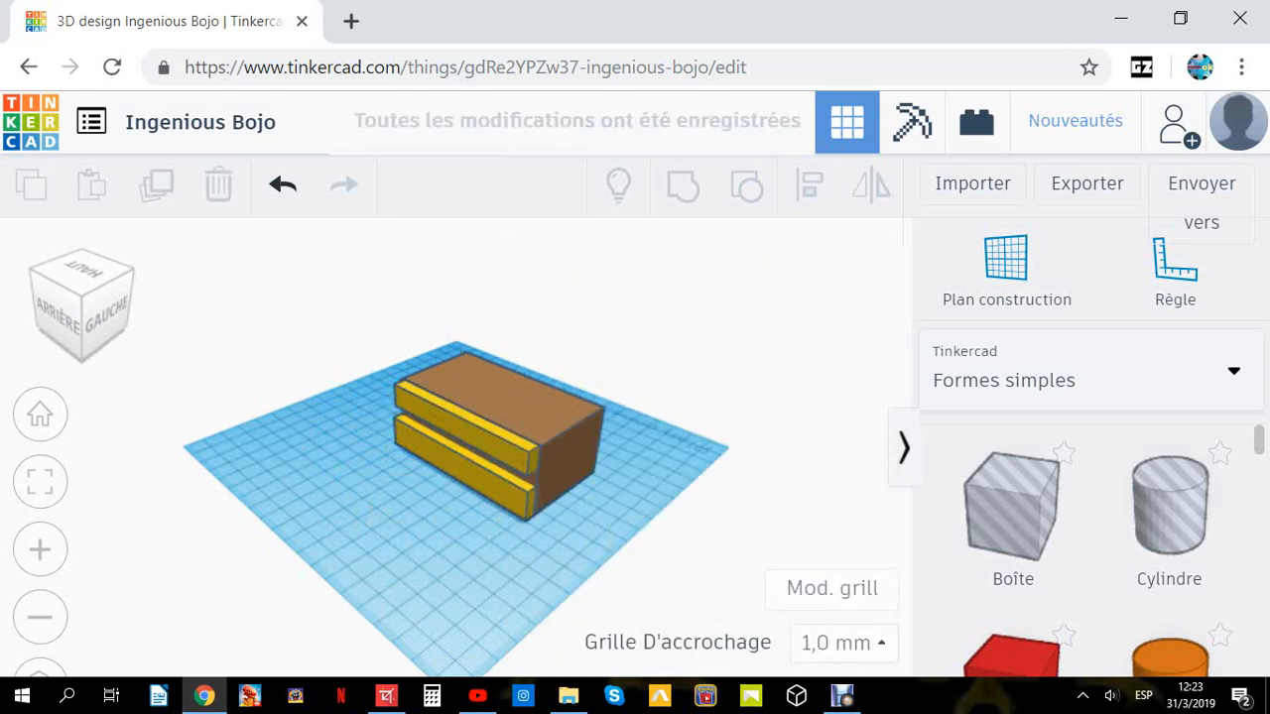
pyautogui.moveTo(396, 556); pyautogui.dragTo(535, 546, button='right')
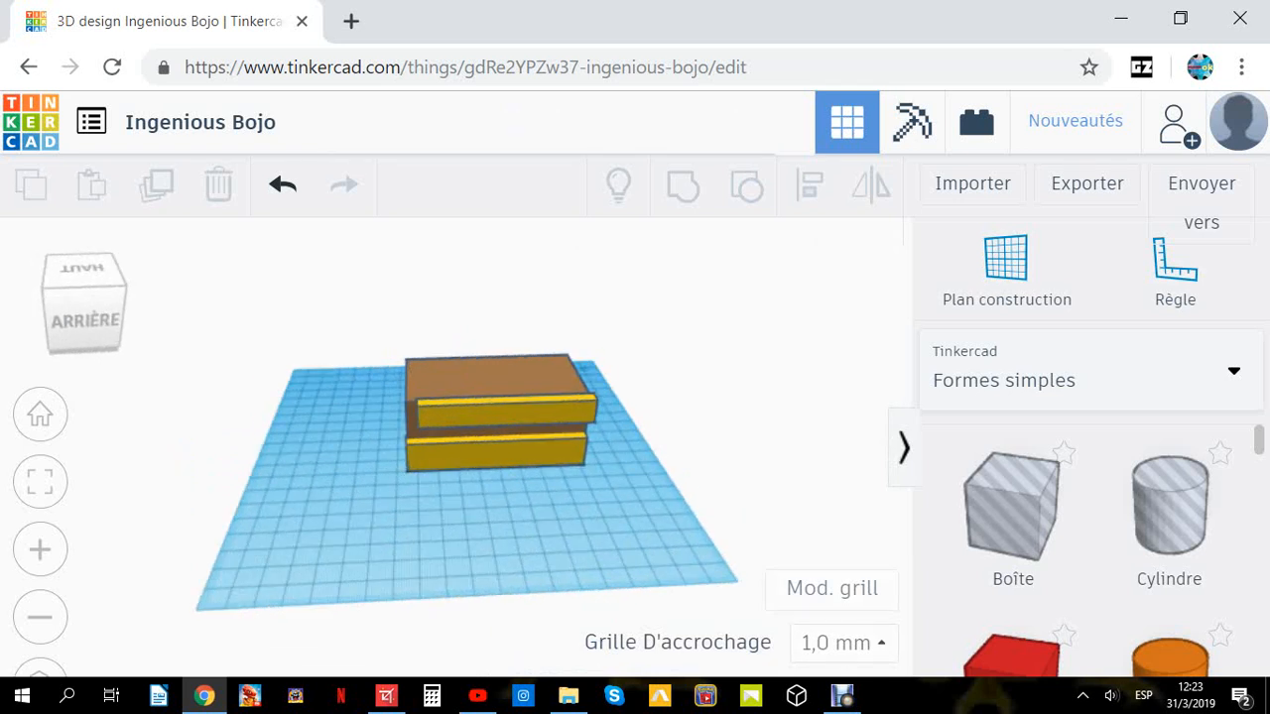
pyautogui.moveTo(496, 412)
pyautogui.mouseDown()
pyautogui.moveTo(471, 416)
pyautogui.moveTo(495, 413)
pyautogui.mouseUp()
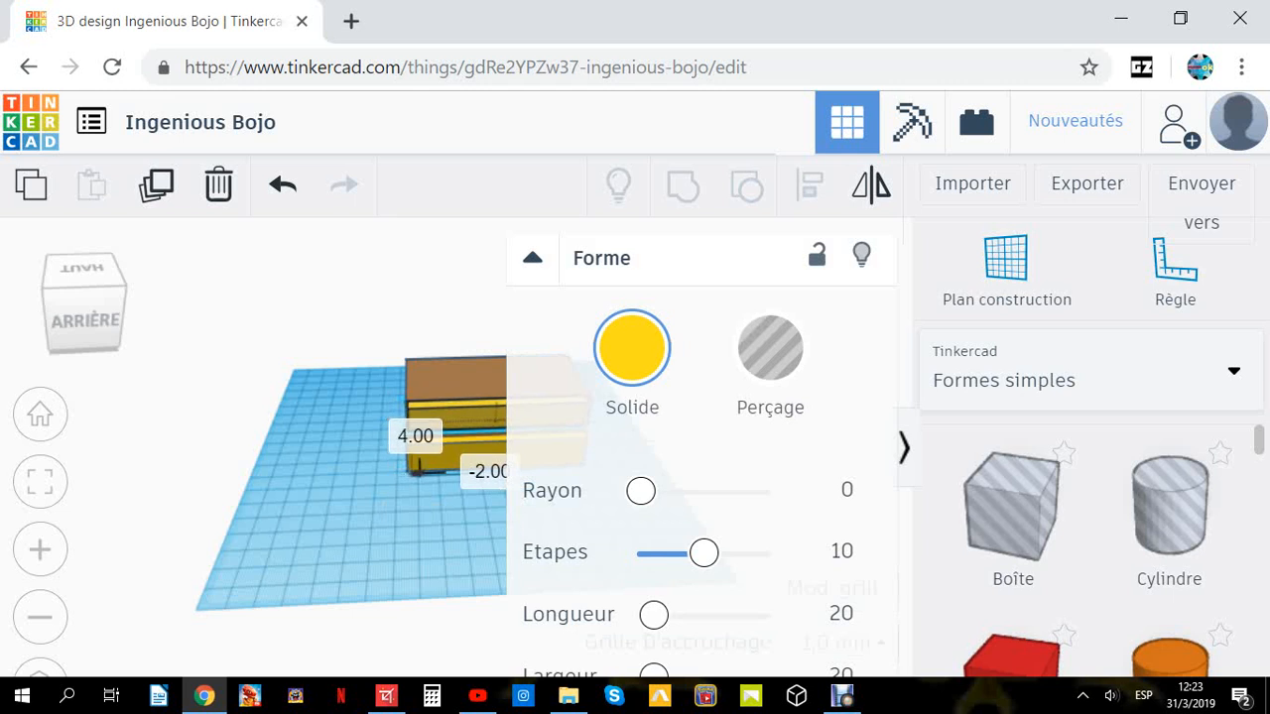
pyautogui.press('Escape')
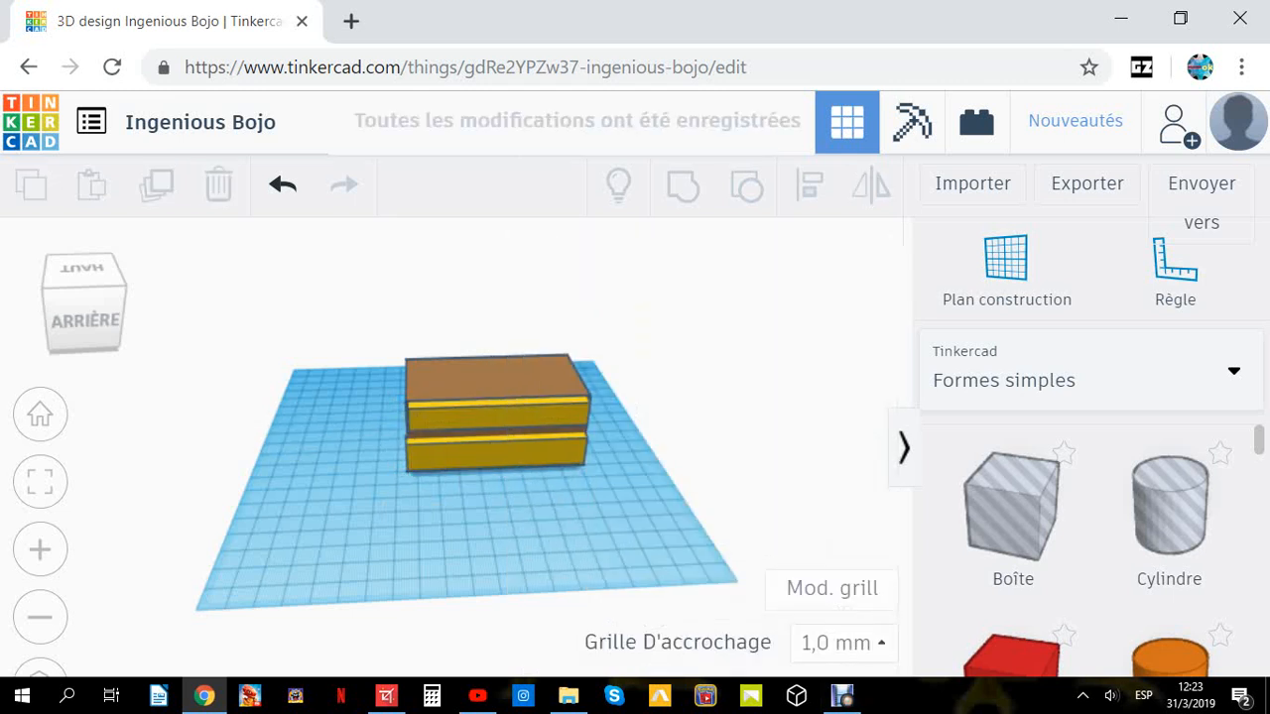
# Reduce the height of the lower yellow bar on the block's long side to a thin strip.
pyautogui.click(491, 411)
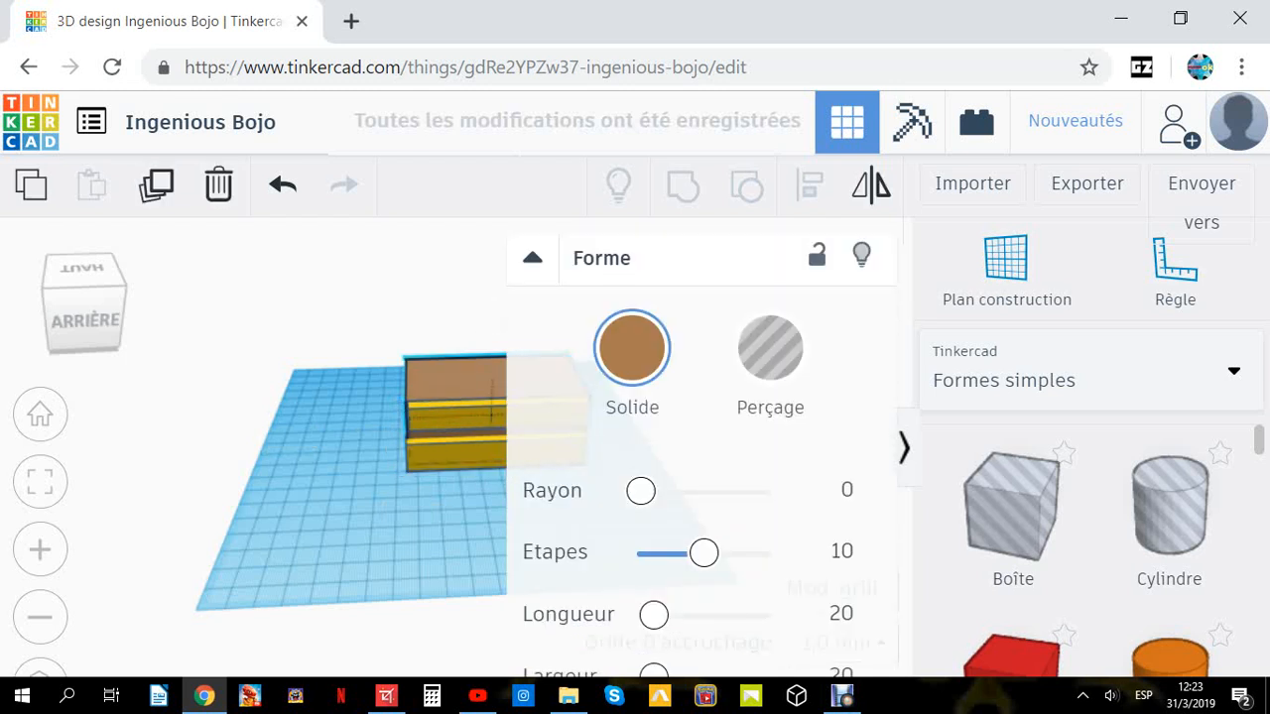
pyautogui.click(466, 454)
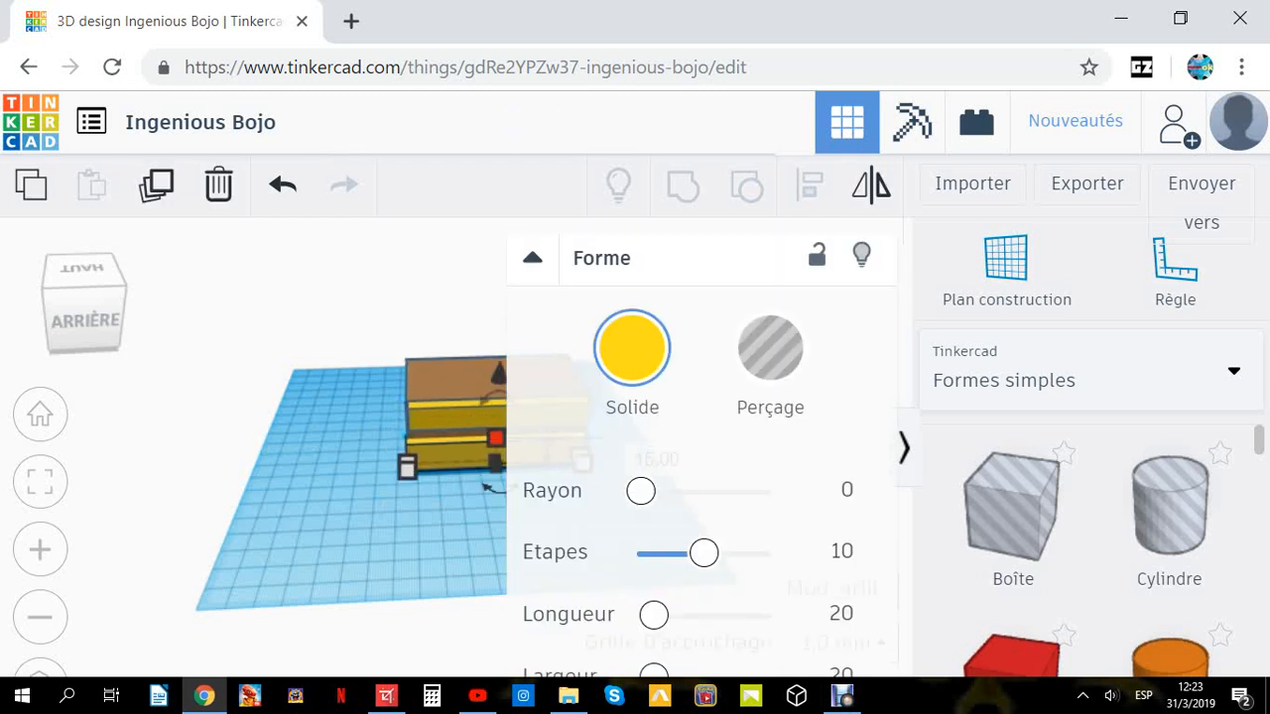
pyautogui.moveTo(496, 438); pyautogui.dragTo(495, 453)
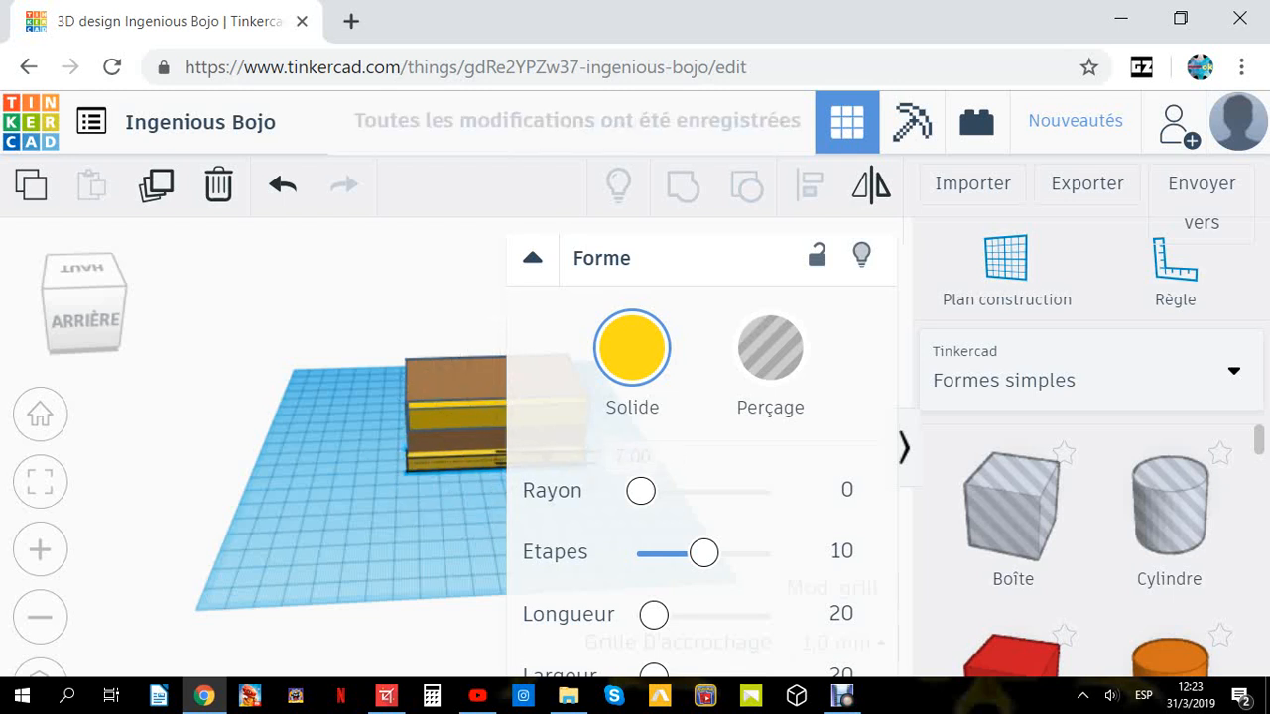
# Flatten the upper yellow bar to a thin strip and raise it back to the block's upper edge.
pyautogui.click(460, 418)
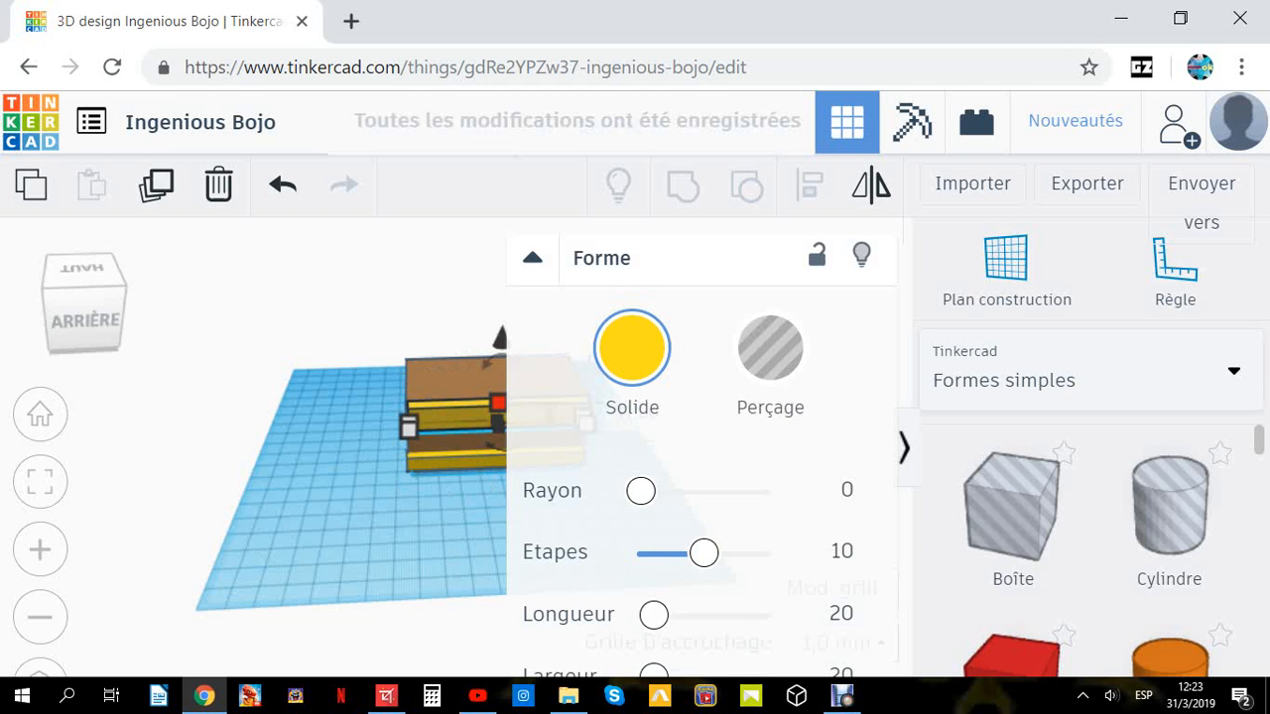
pyautogui.moveTo(497, 403); pyautogui.dragTo(498, 415)
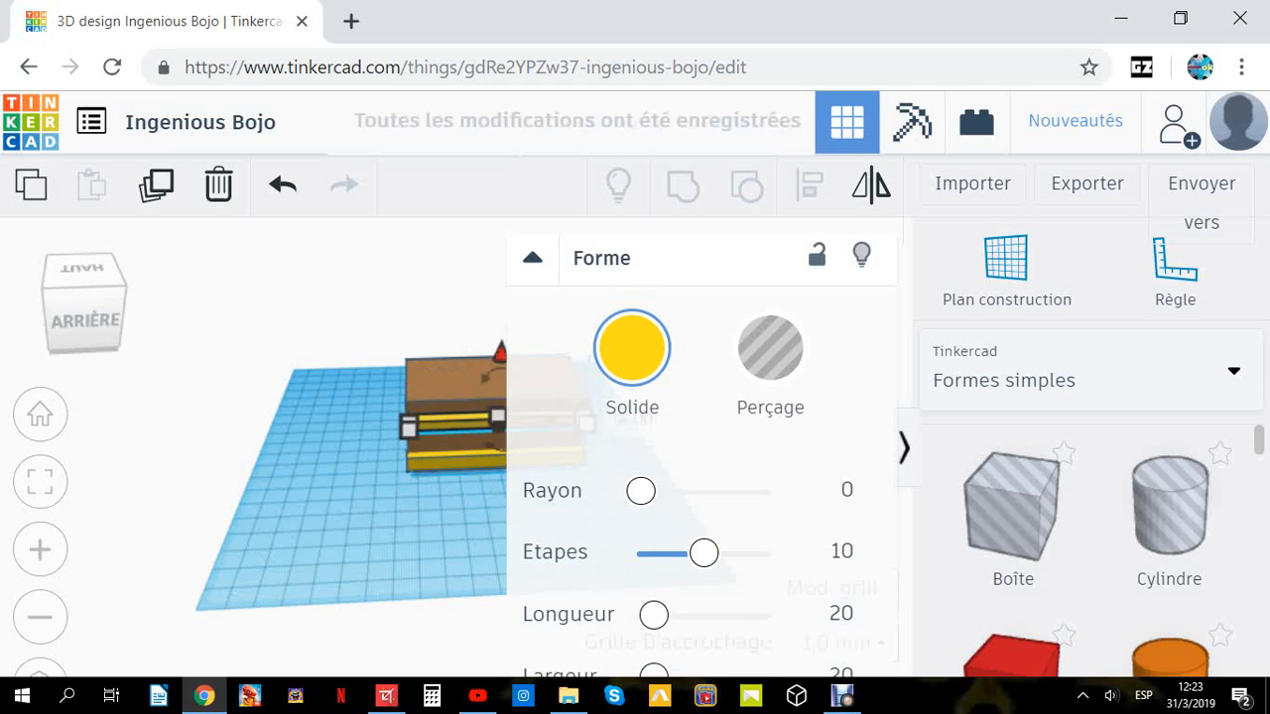
pyautogui.moveTo(501, 352); pyautogui.dragTo(501, 337)
pyautogui.press('Escape')
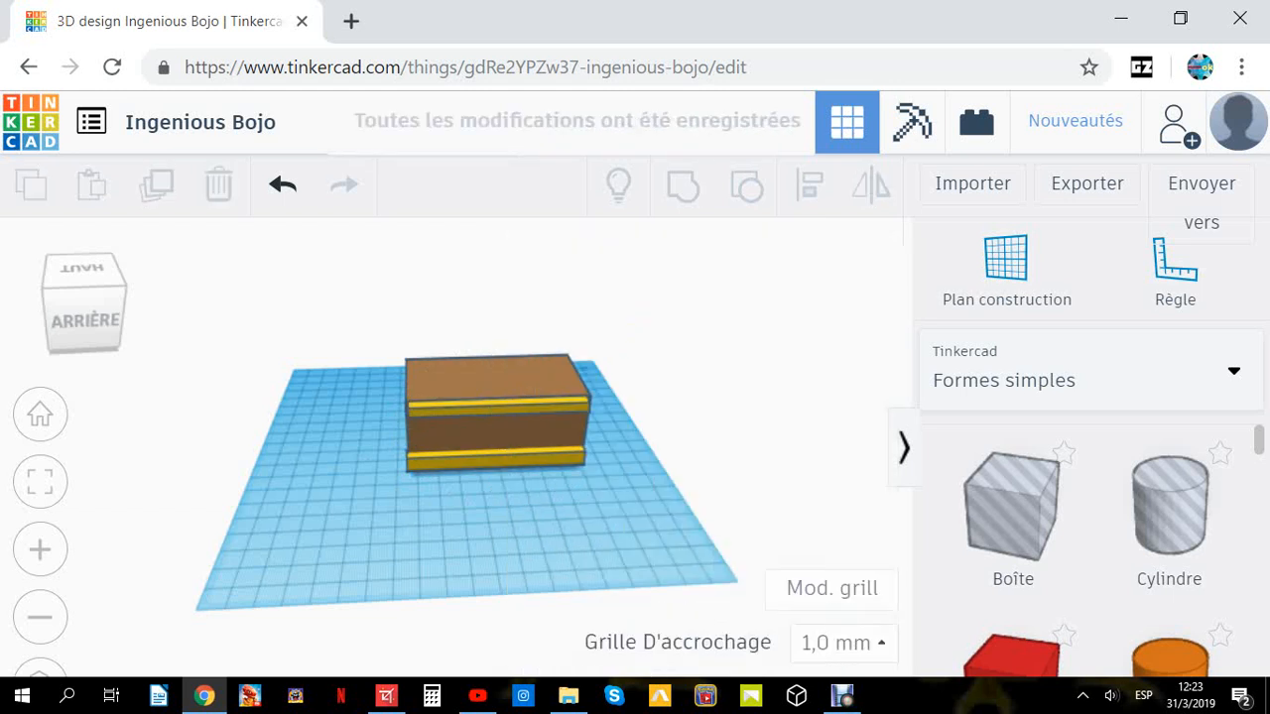
# Shift the upper yellow bar flush against the block's long side and adjust its height to the block's upper edge.
pyautogui.moveTo(496, 446); pyautogui.dragTo(654, 415, button='right')
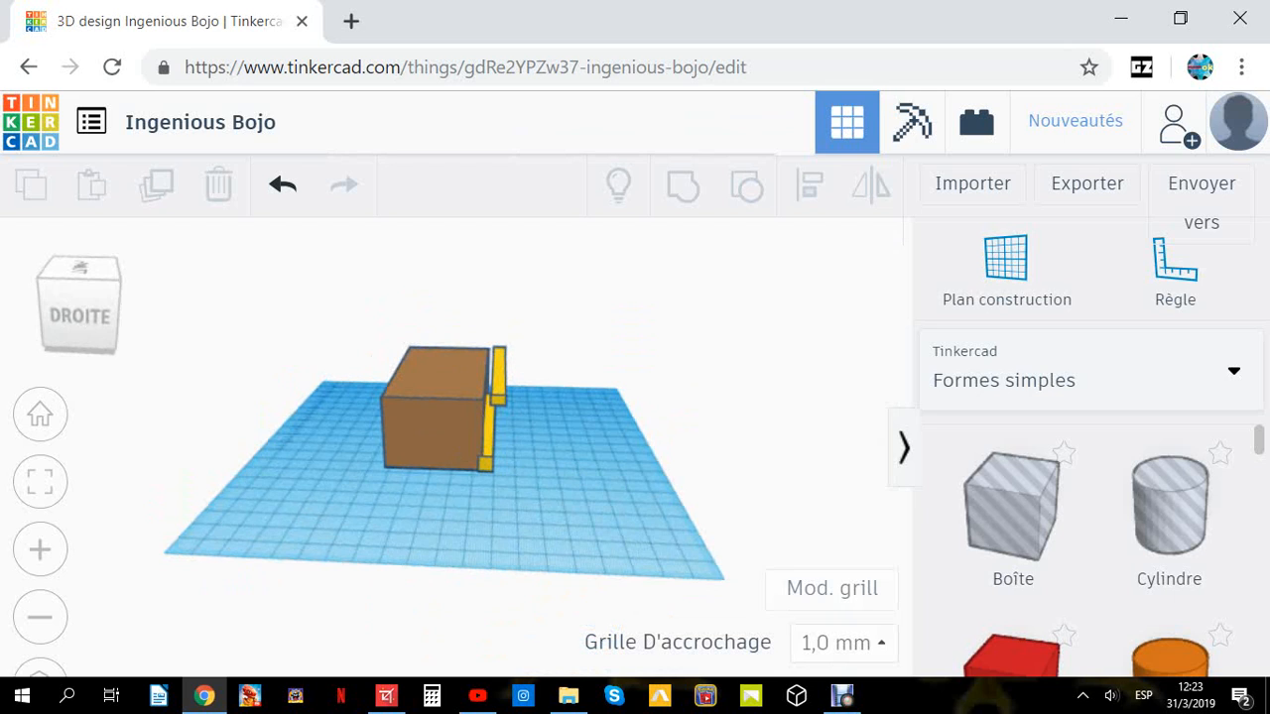
pyautogui.moveTo(499, 377)
pyautogui.mouseDown()
pyautogui.moveTo(477, 377)
pyautogui.moveTo(490, 370)
pyautogui.mouseUp()
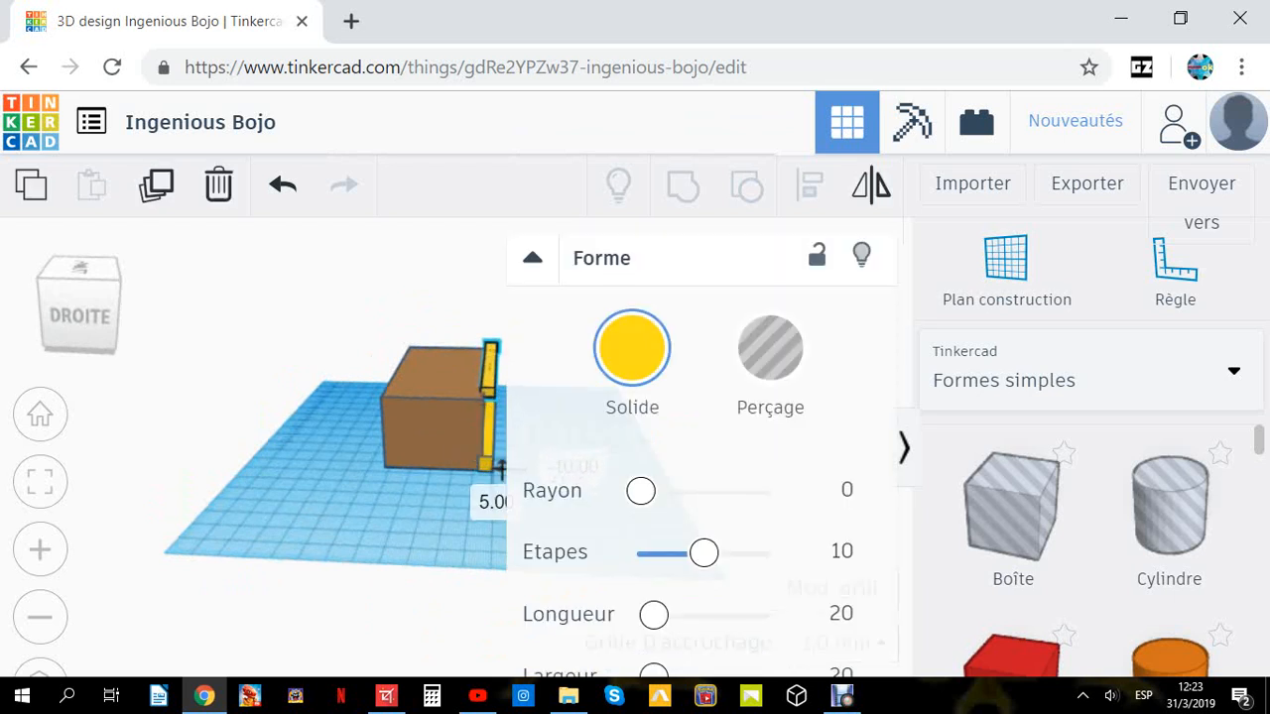
pyautogui.moveTo(500, 466); pyautogui.dragTo(500, 469)
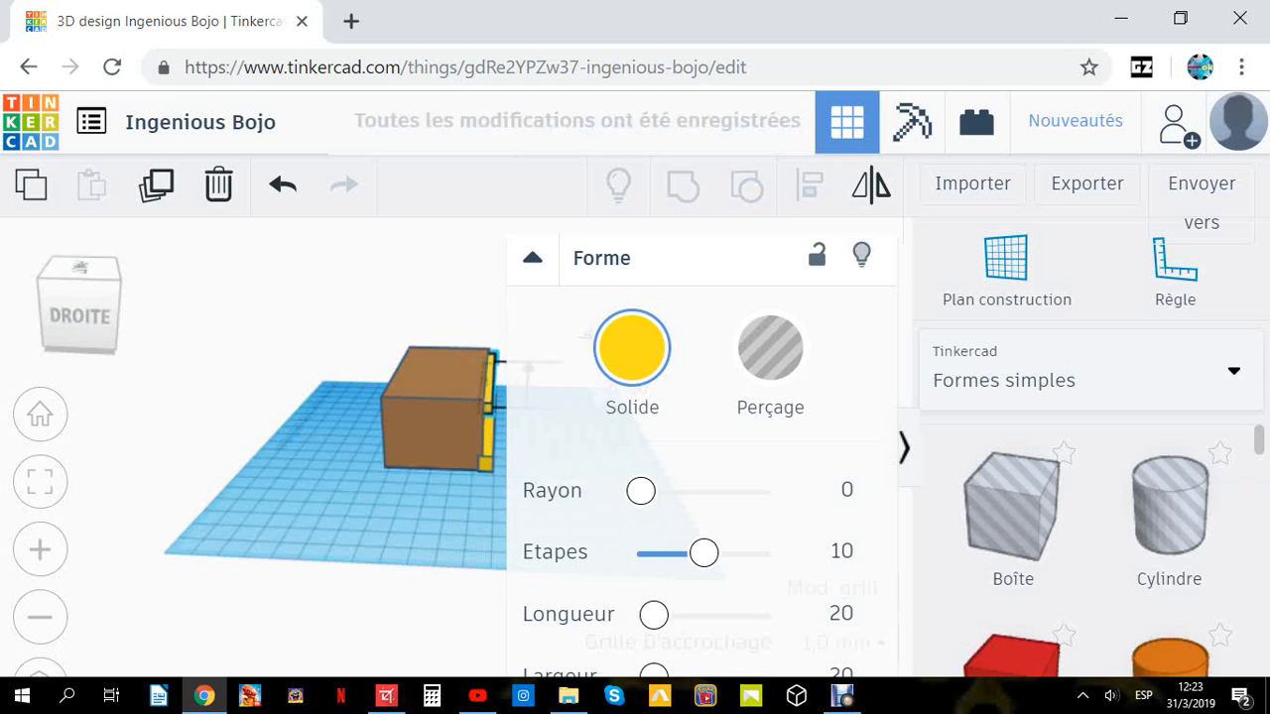
pyautogui.moveTo(489, 307); pyautogui.dragTo(489, 302)
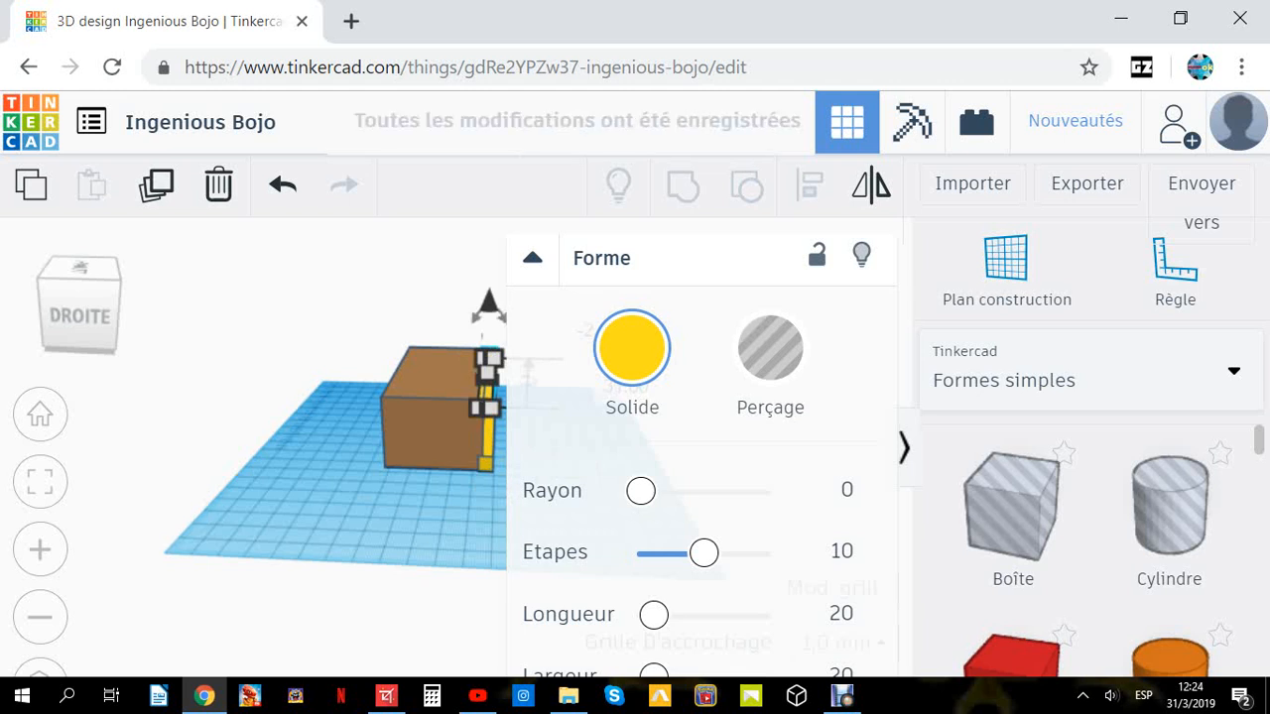
pyautogui.press('Escape')
# Place a hole box in front of the block's short side, 6 mm wide, and lower it into a thin bar.
pyautogui.moveTo(555, 496); pyautogui.dragTo(504, 498, button='right')
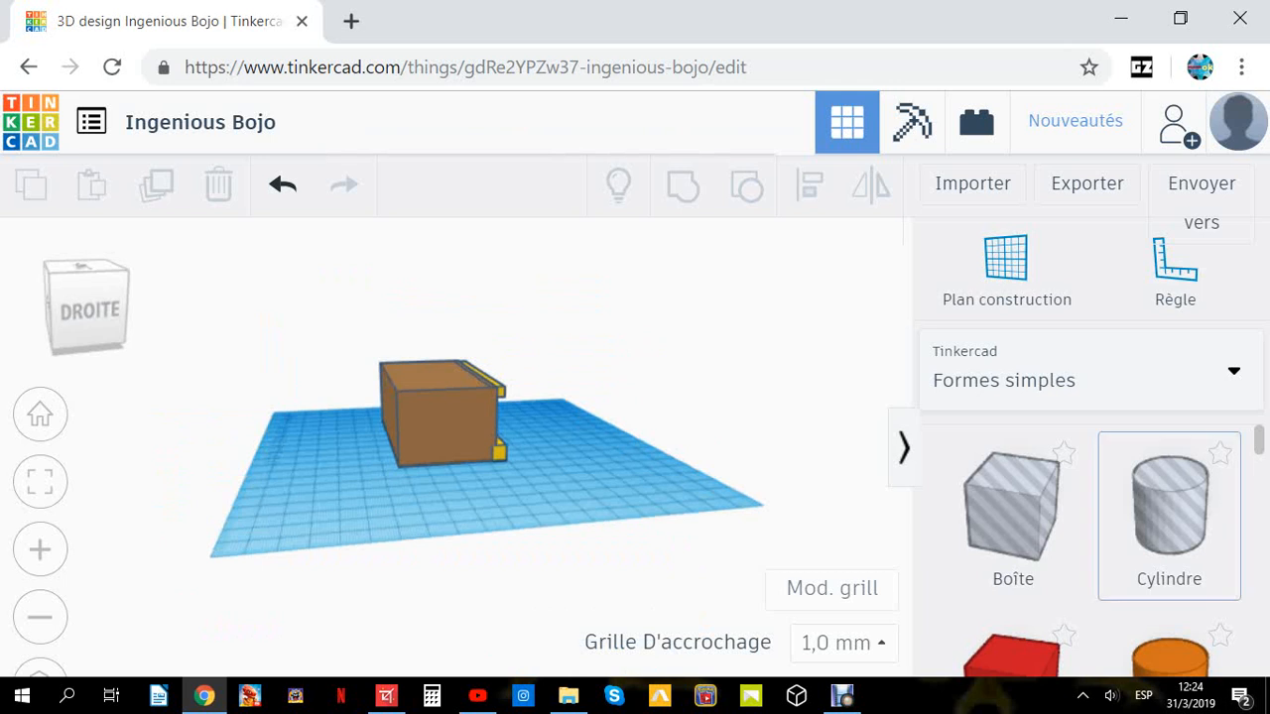
pyautogui.moveTo(1012, 506); pyautogui.dragTo(342, 523)
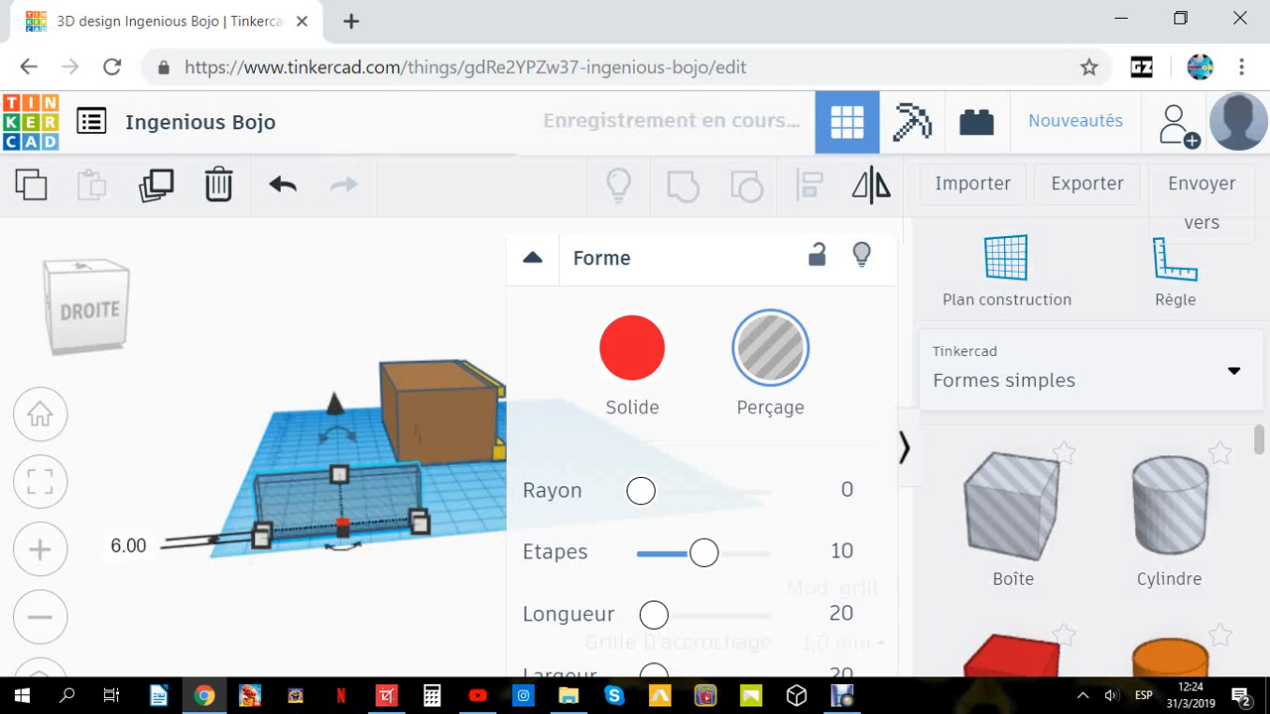
pyautogui.moveTo(339, 476); pyautogui.dragTo(341, 513)
pyautogui.press('Escape')
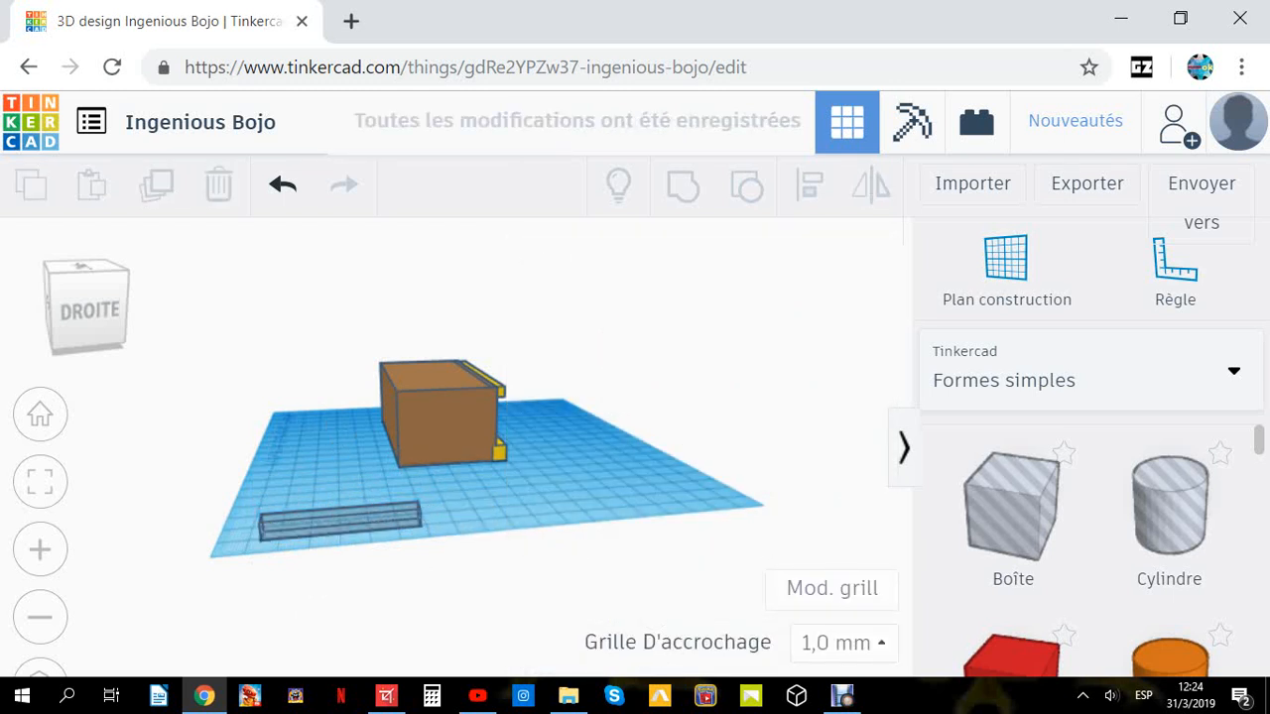
# Turn the flattened 6 mm wide hole bar into a solid and colour it yellow.
pyautogui.click(342, 521)
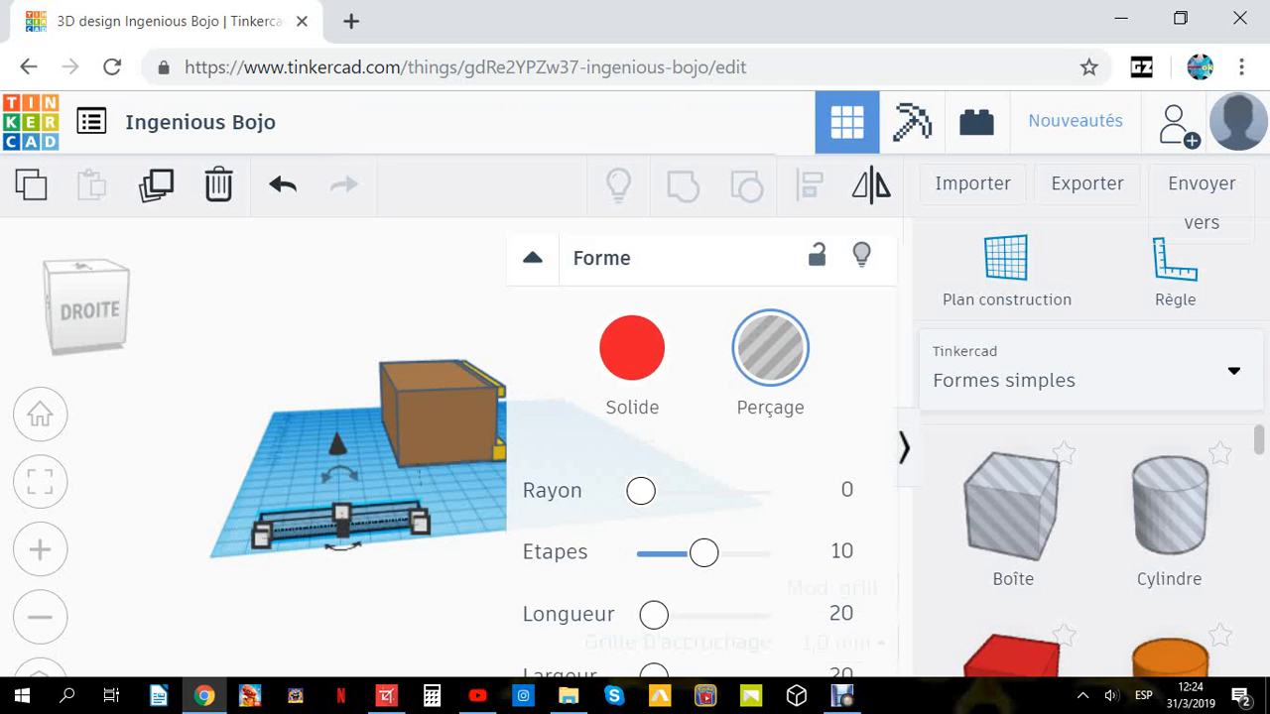
pyautogui.click(632, 347)
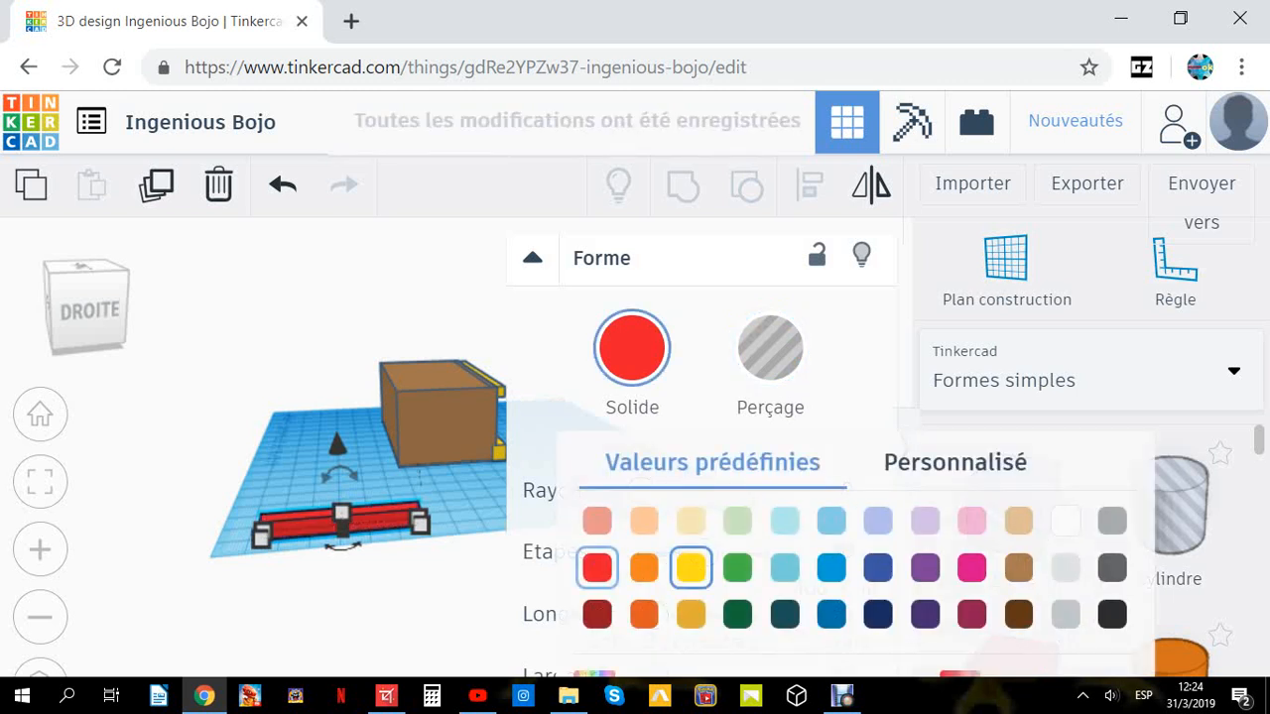
pyautogui.click(691, 568)
pyautogui.click(436, 607)
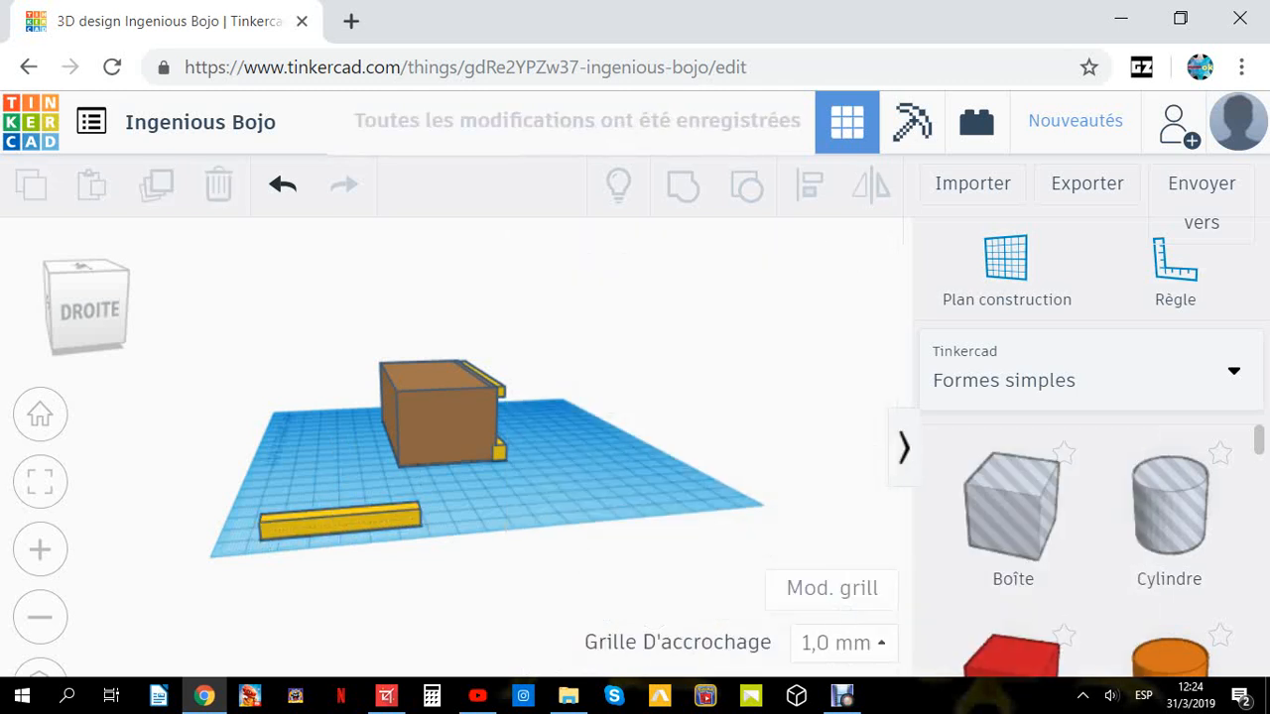
# Move the third yellow bar against the foot of the brown block's short side.
pyautogui.moveTo(337, 522); pyautogui.dragTo(461, 476)
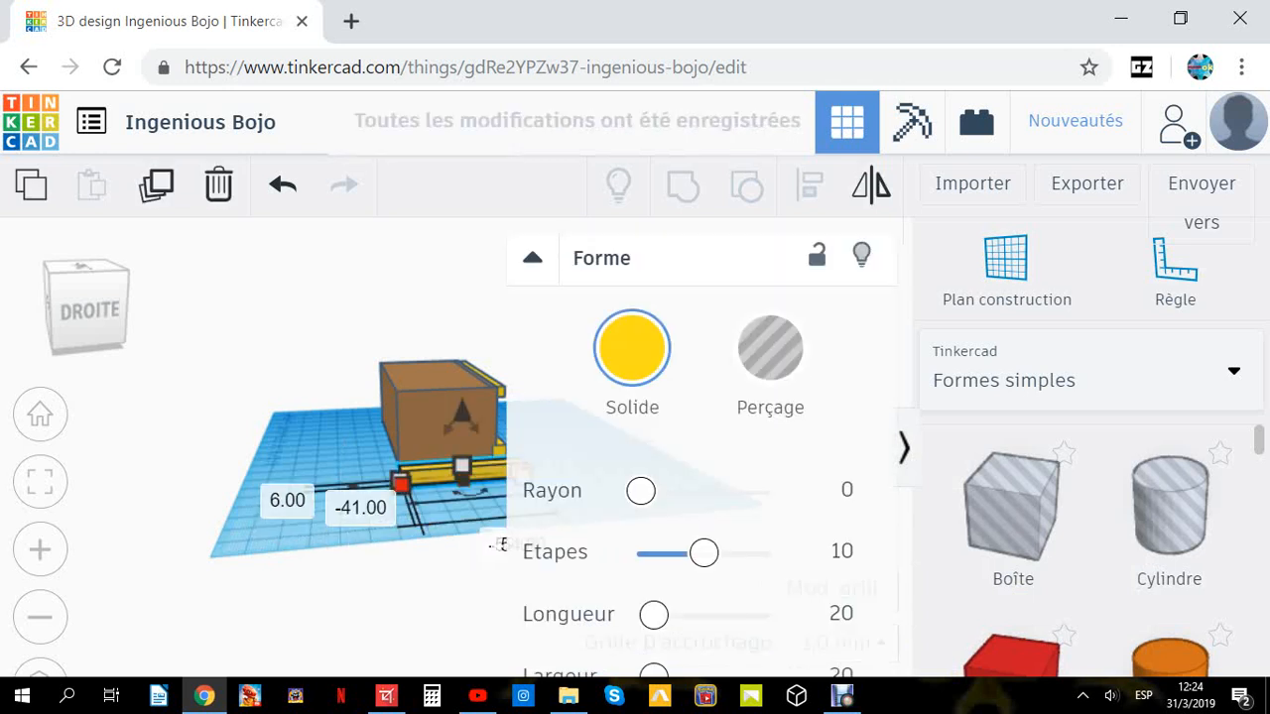
pyautogui.click(426, 605)
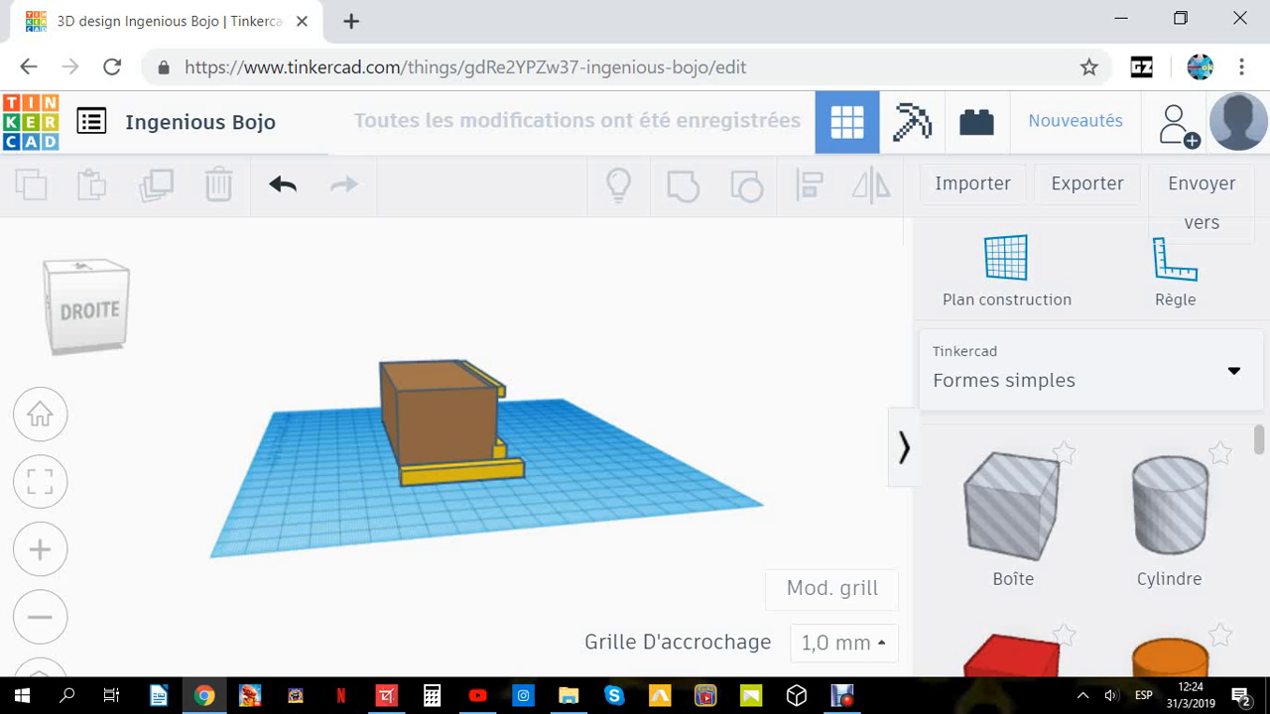
pyautogui.moveTo(461, 474); pyautogui.dragTo(441, 455)
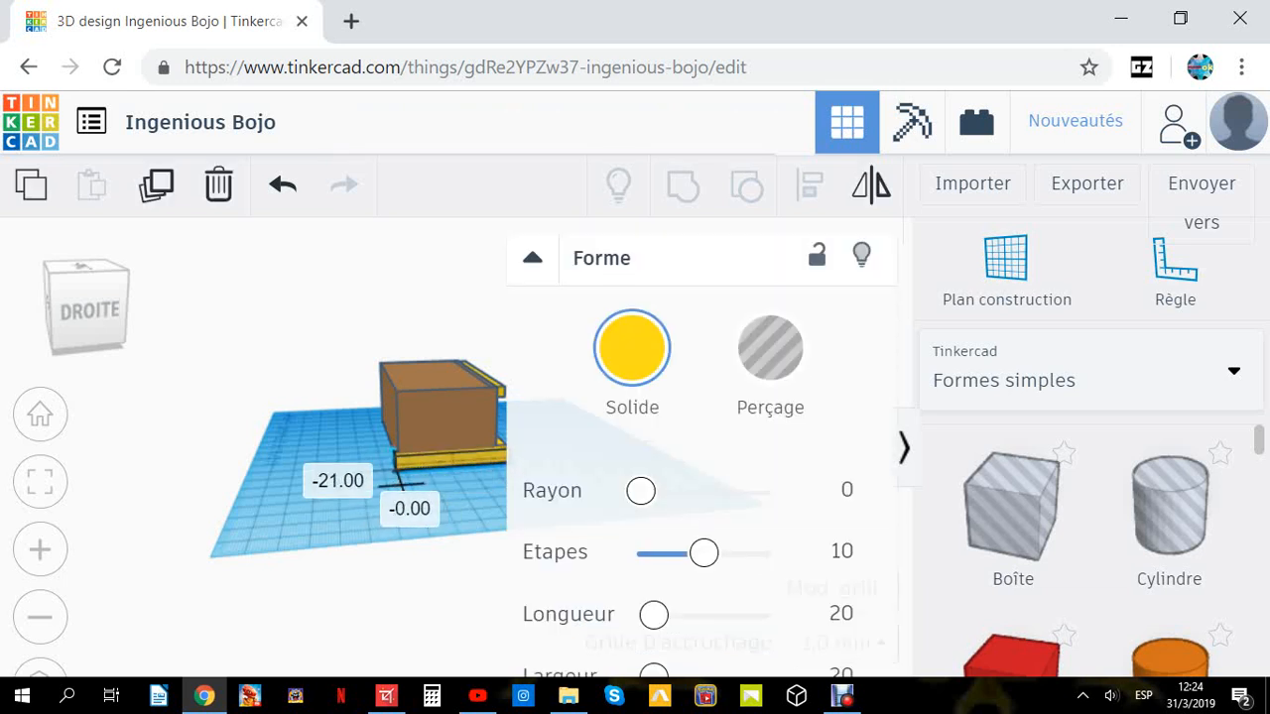
pyautogui.click(426, 570)
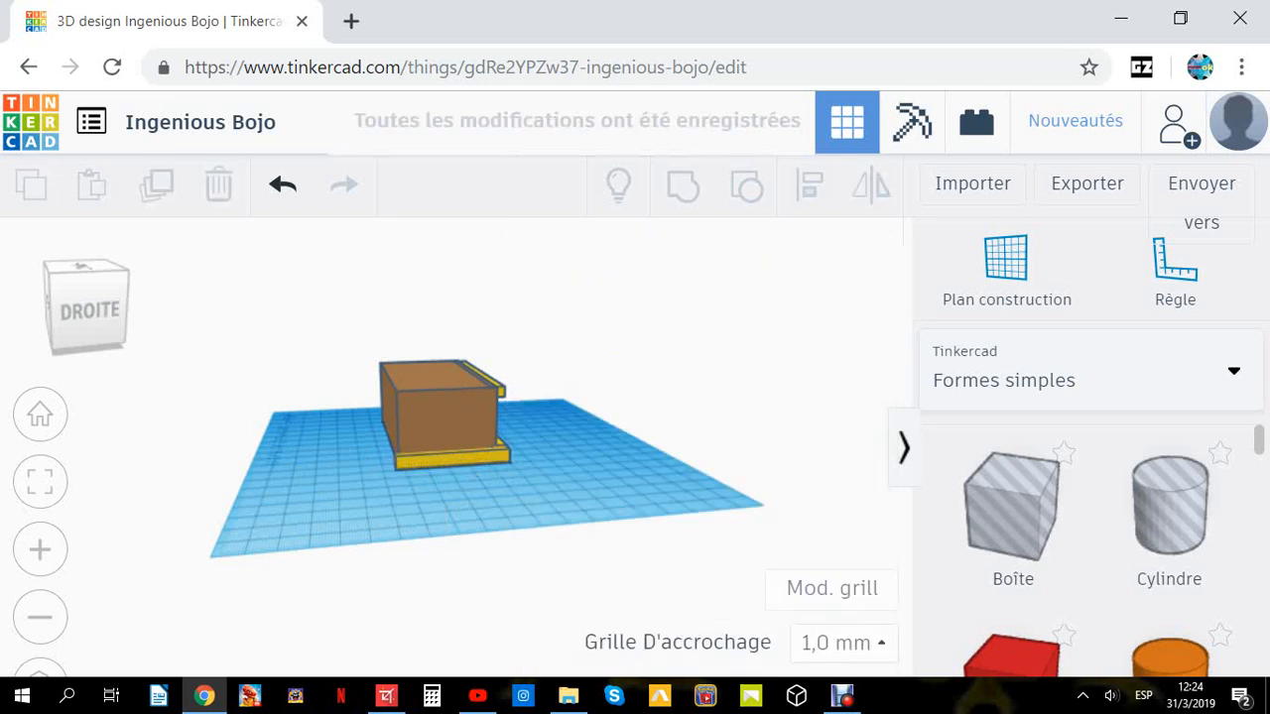
# Place another hole box in front of the short side and shape it into a low bar 5 mm wide and 60 mm long.
pyautogui.moveTo(426, 571); pyautogui.dragTo(319, 583, button='right')
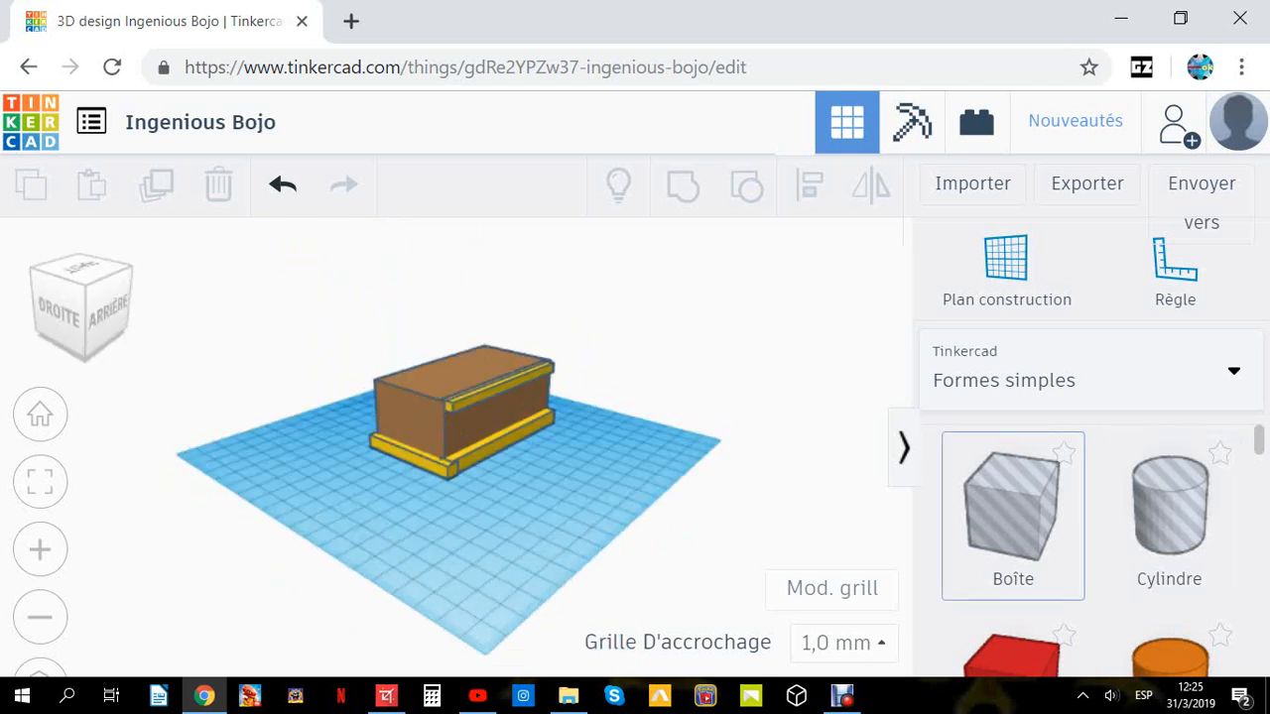
pyautogui.moveTo(1012, 506); pyautogui.dragTo(463, 550)
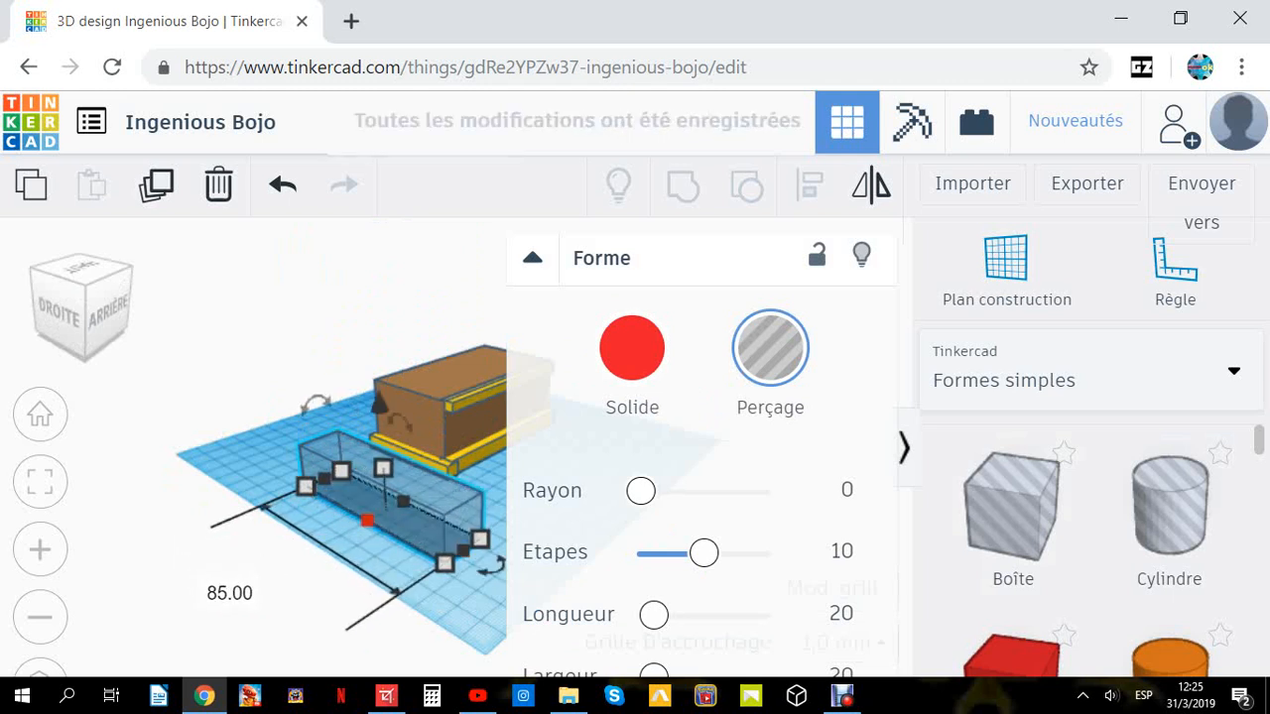
pyautogui.moveTo(367, 520); pyautogui.dragTo(380, 512)
pyautogui.moveTo(389, 465); pyautogui.dragTo(395, 506)
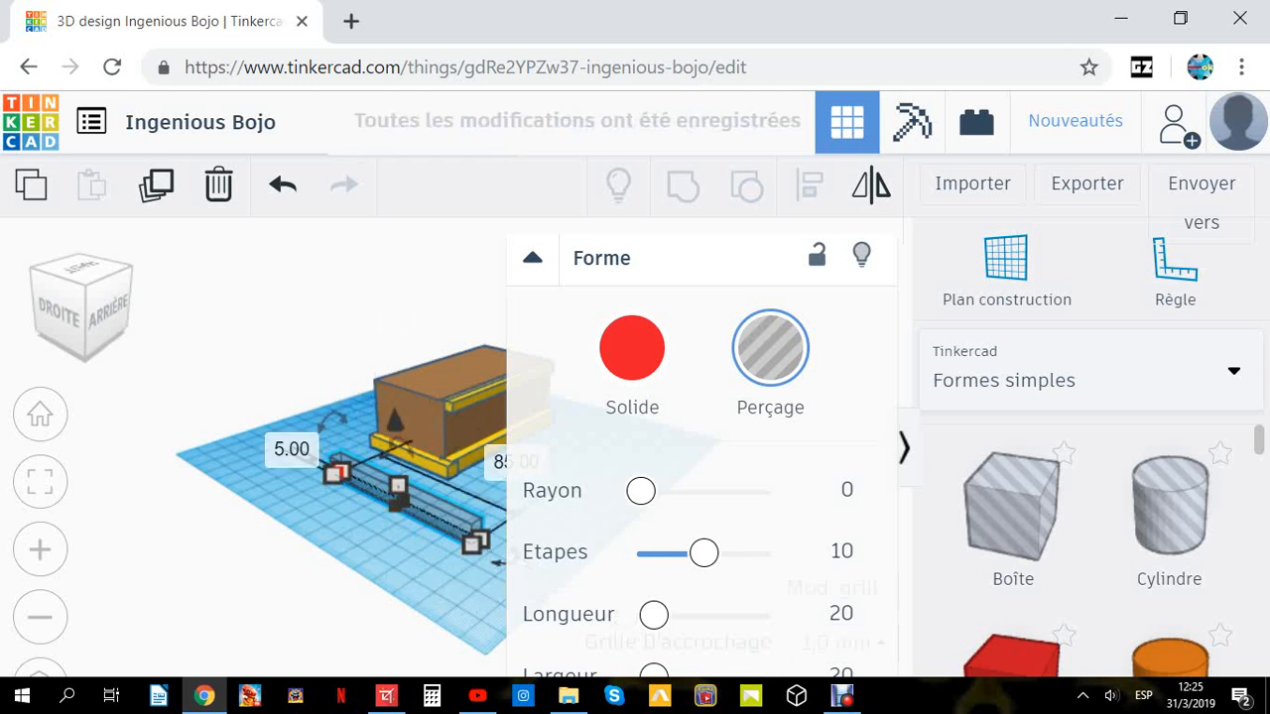
pyautogui.moveTo(337, 473); pyautogui.dragTo(370, 490)
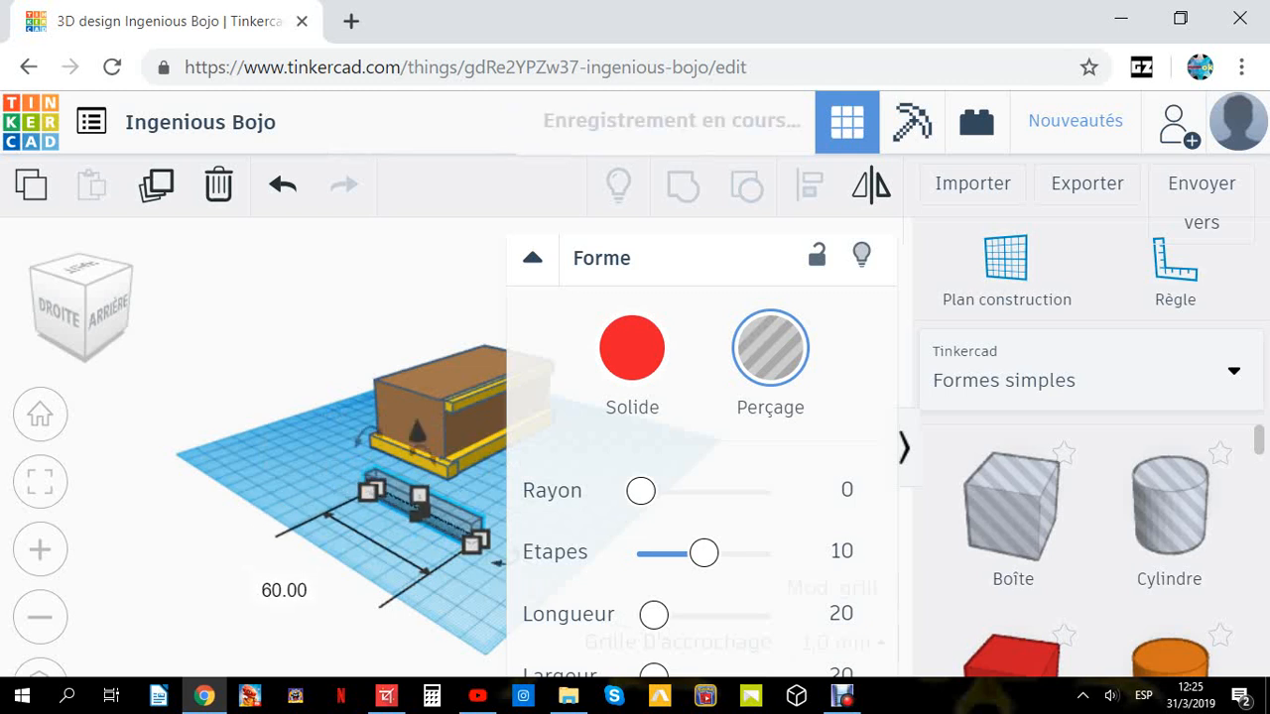
# Make the 60 mm long hole bar solid and colour it yellow.
pyautogui.click(632, 347)
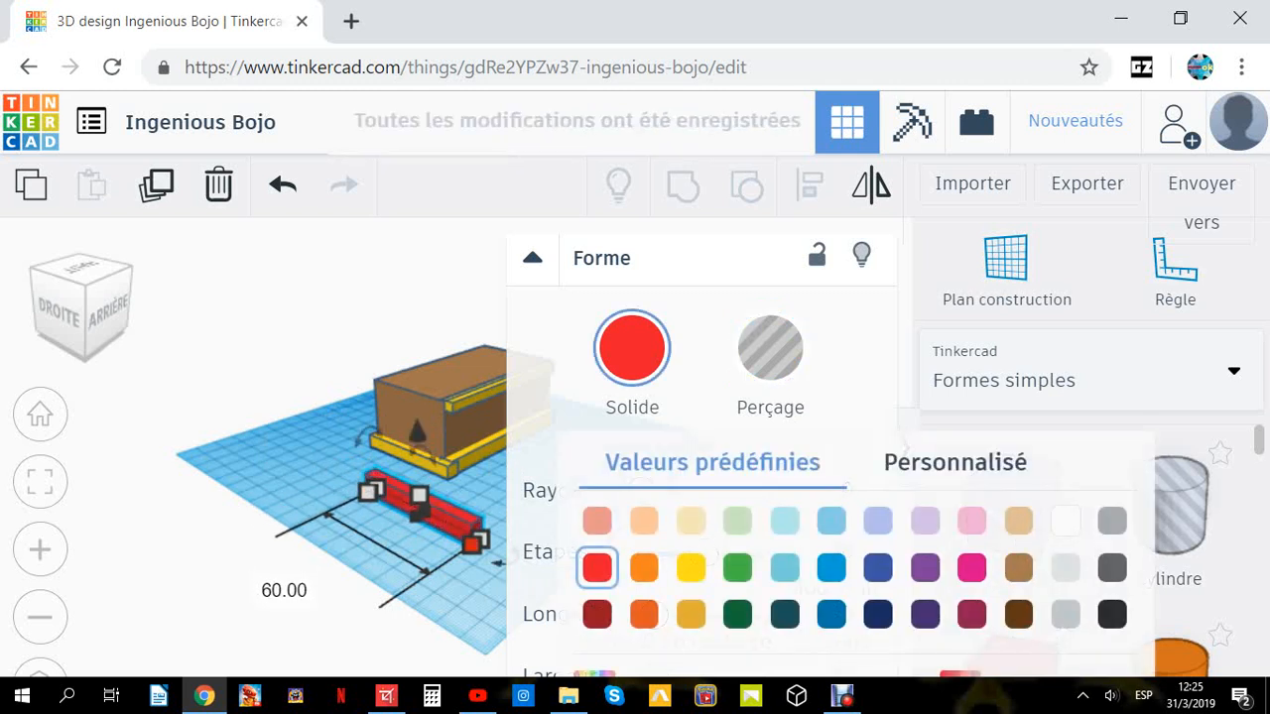
pyautogui.click(691, 568)
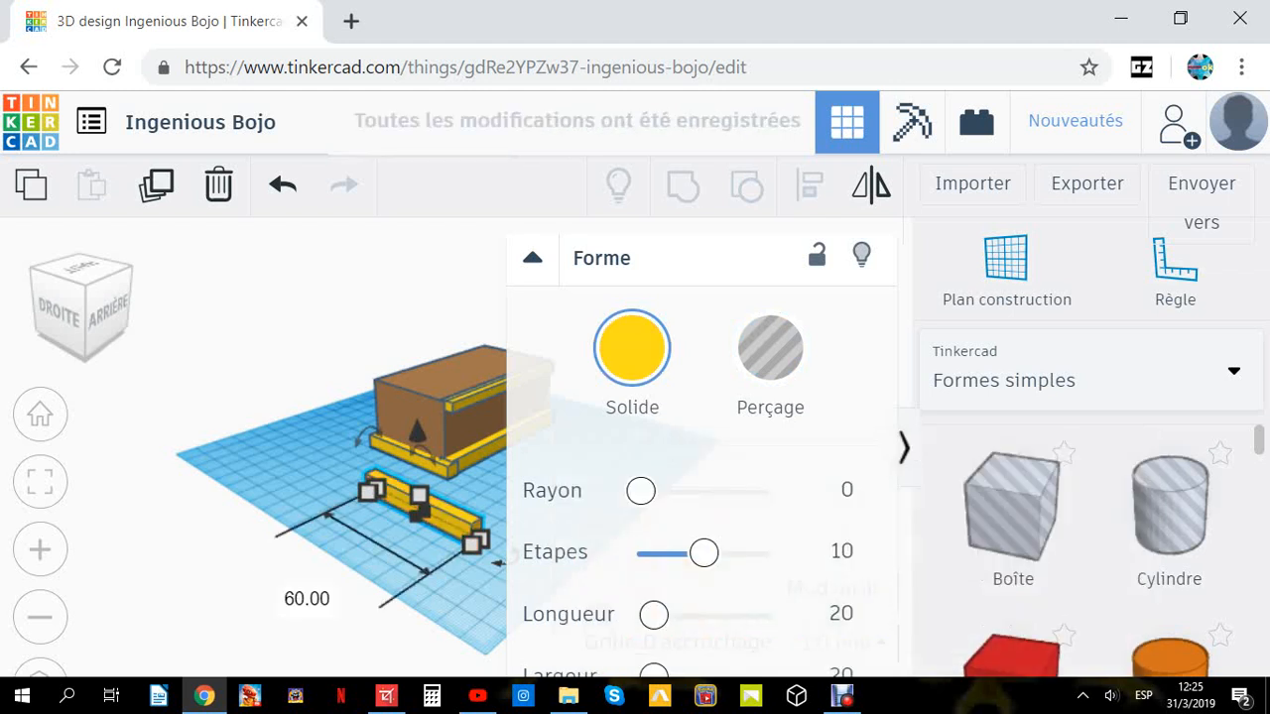
pyautogui.press('Escape')
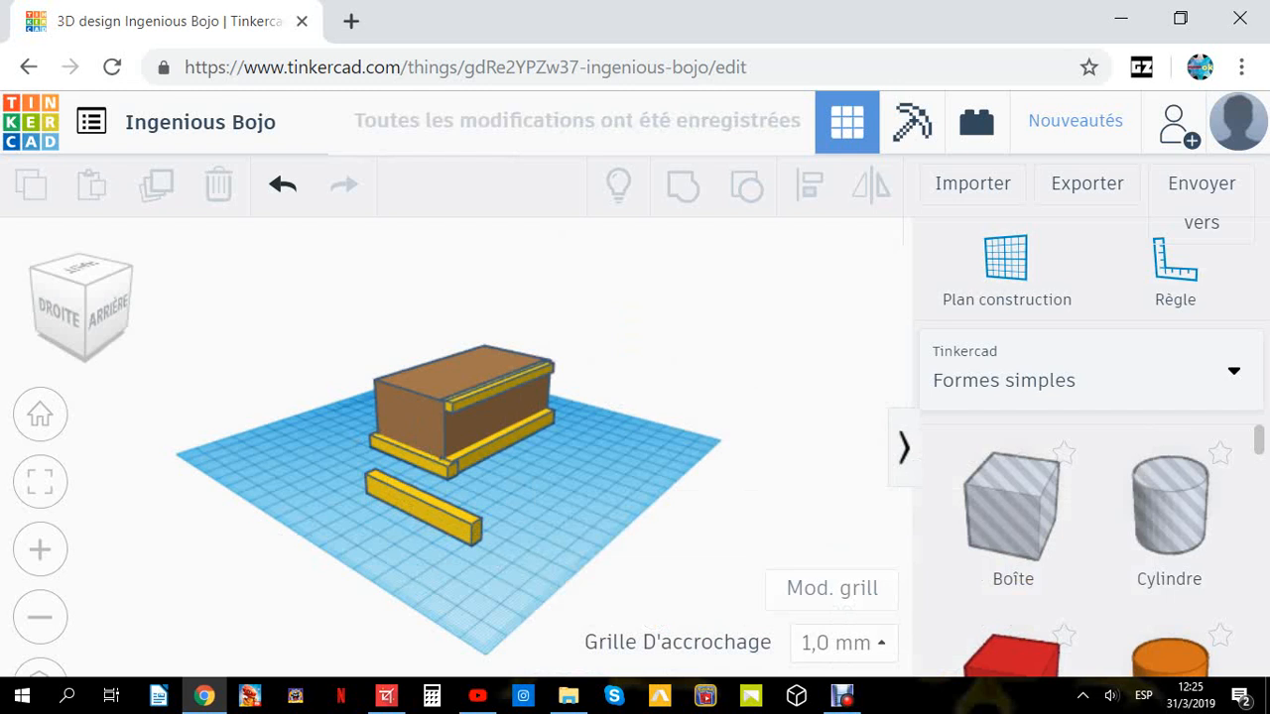
# Raise the fourth yellow bar 21 mm and move it against the upper part of the block's short side.
pyautogui.click(466, 526)
pyautogui.moveTo(496, 561); pyautogui.dragTo(499, 512)
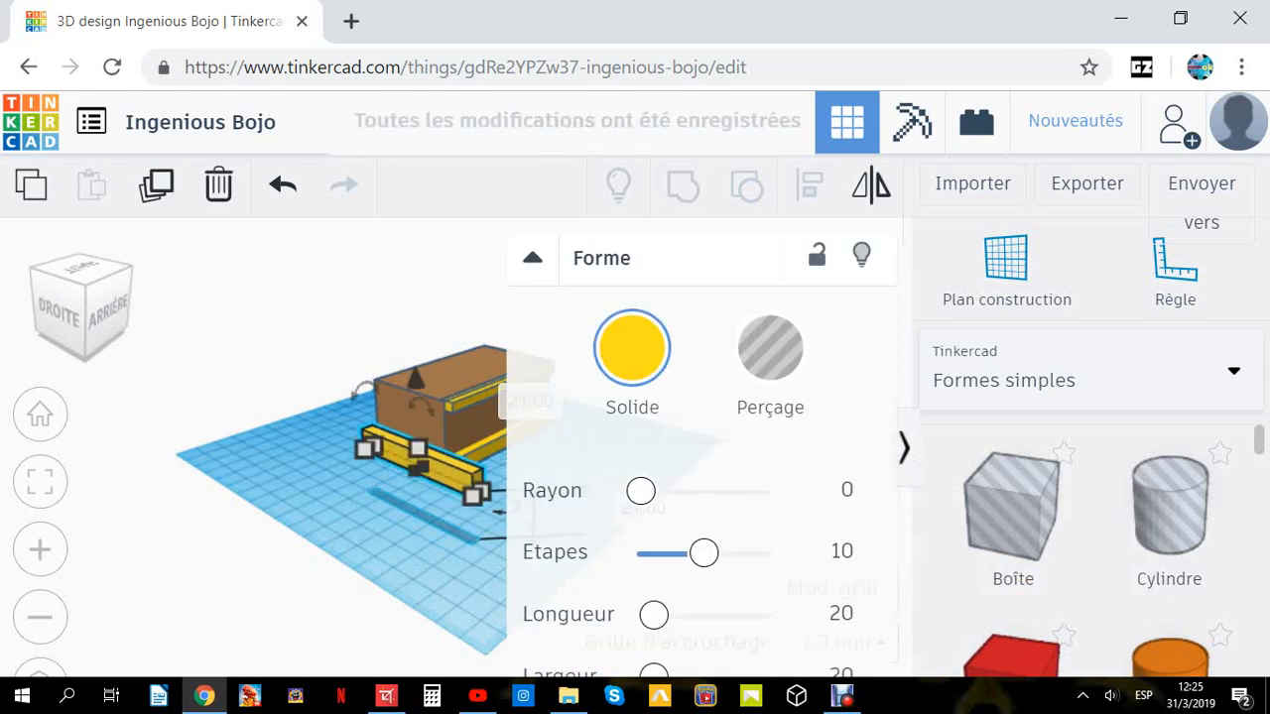
pyautogui.moveTo(427, 464); pyautogui.dragTo(476, 486, button='right')
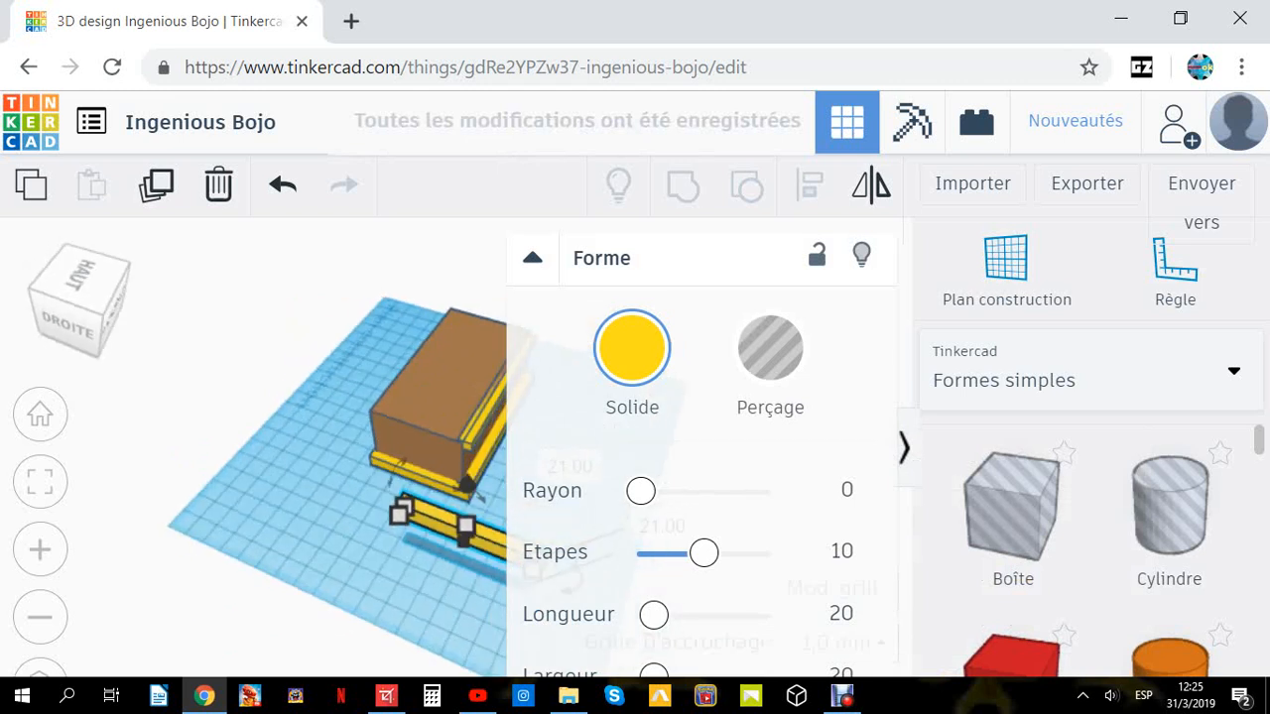
pyautogui.moveTo(441, 526); pyautogui.dragTo(406, 443)
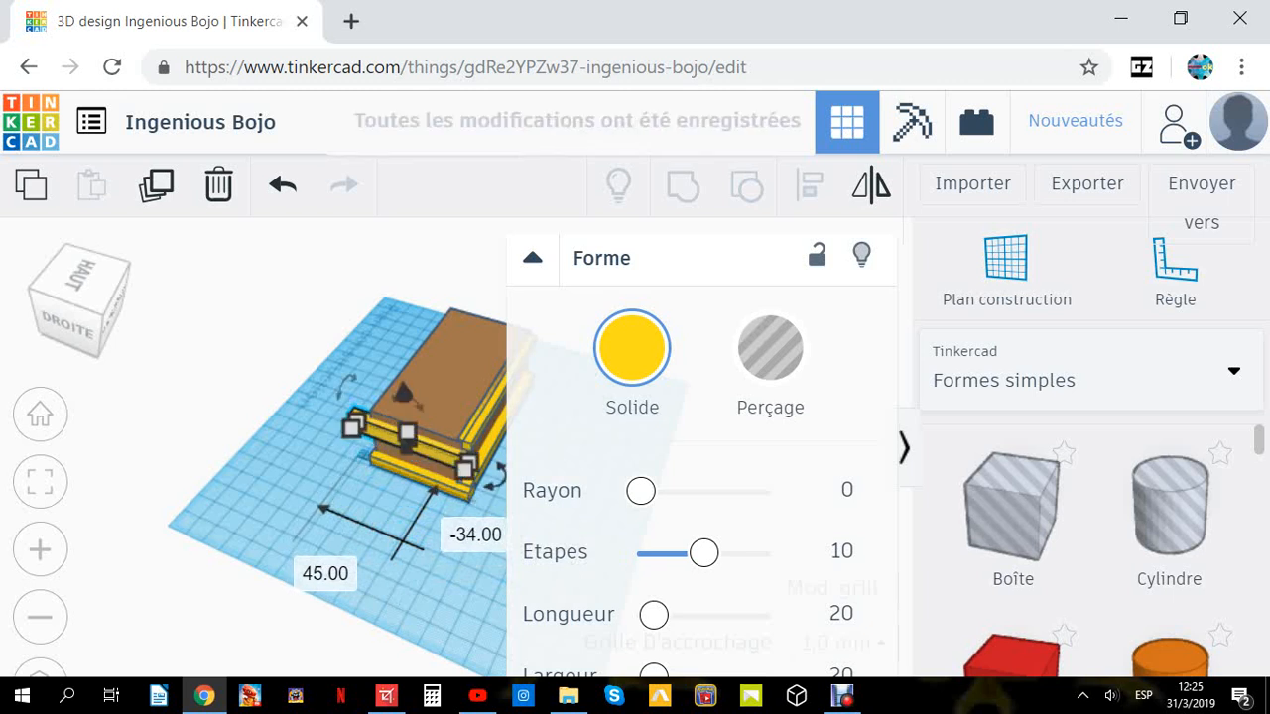
# Raise the upper yellow bar on the block's short side another 5 mm and reduce its height to 5 mm.
pyautogui.moveTo(403, 394); pyautogui.dragTo(402, 386)
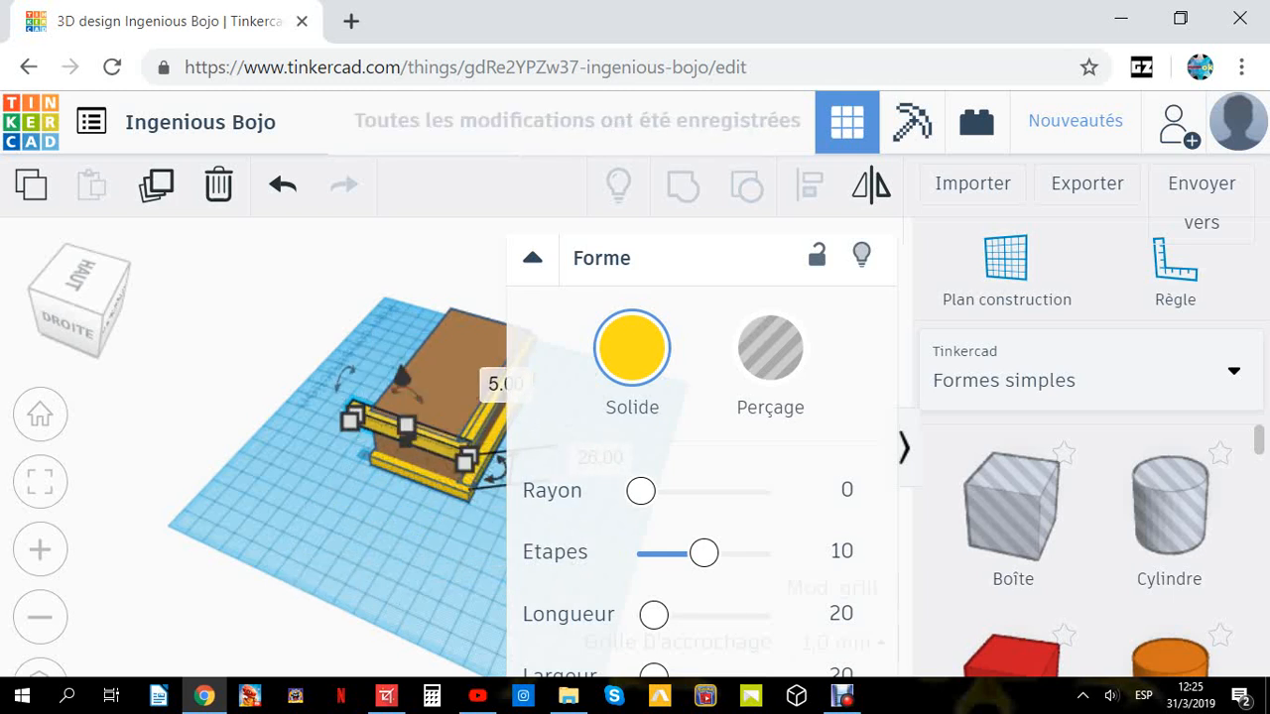
pyautogui.click(417, 565)
pyautogui.moveTo(417, 565); pyautogui.dragTo(332, 501, button='right')
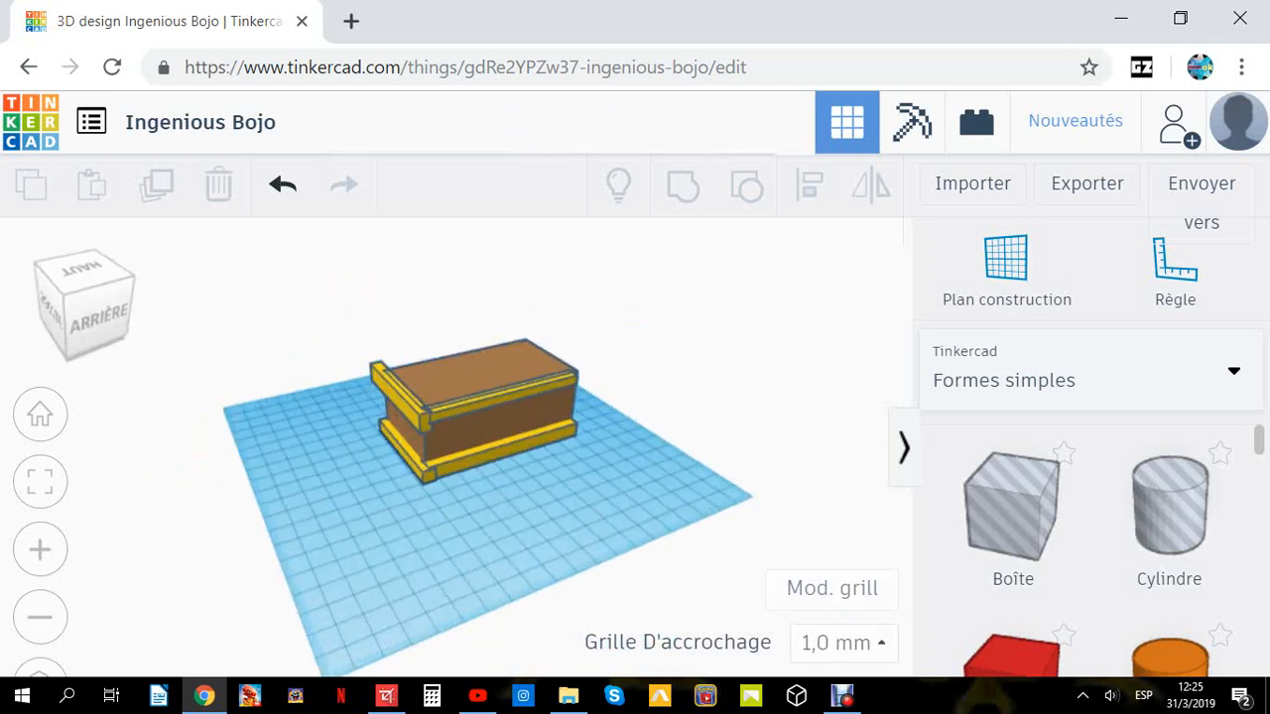
pyautogui.click(399, 394)
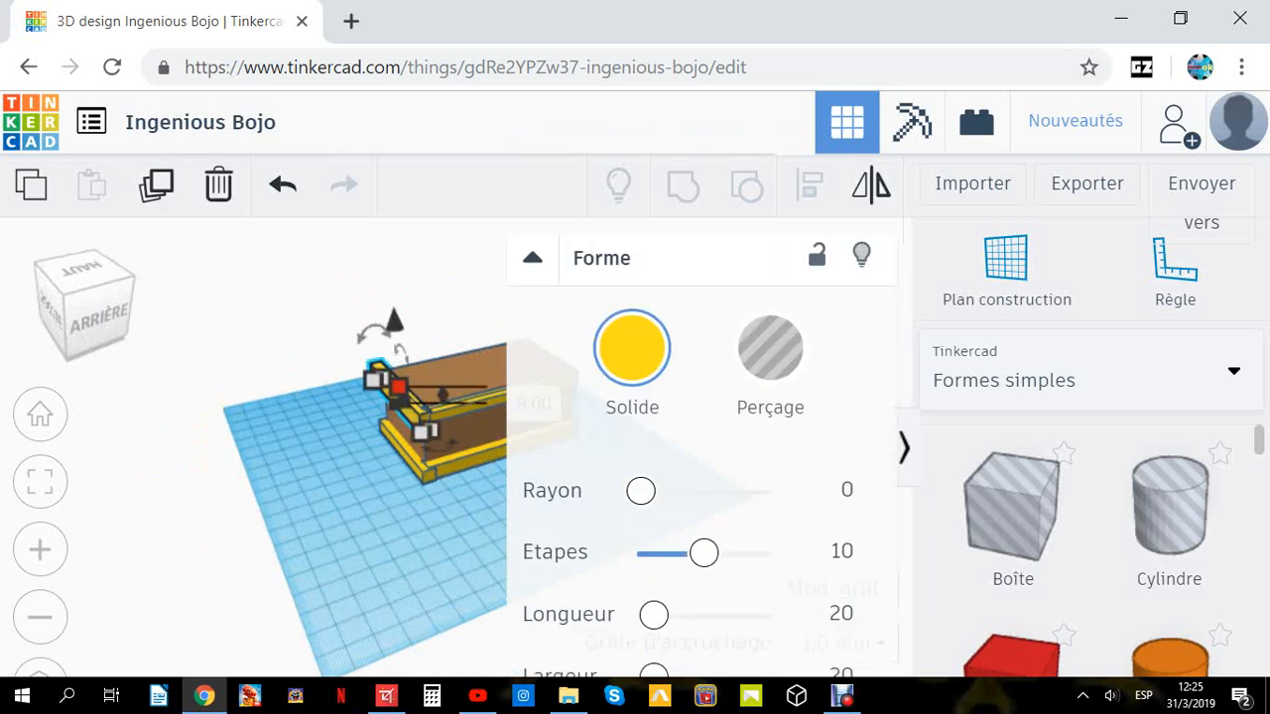
pyautogui.moveTo(398, 387); pyautogui.dragTo(399, 395)
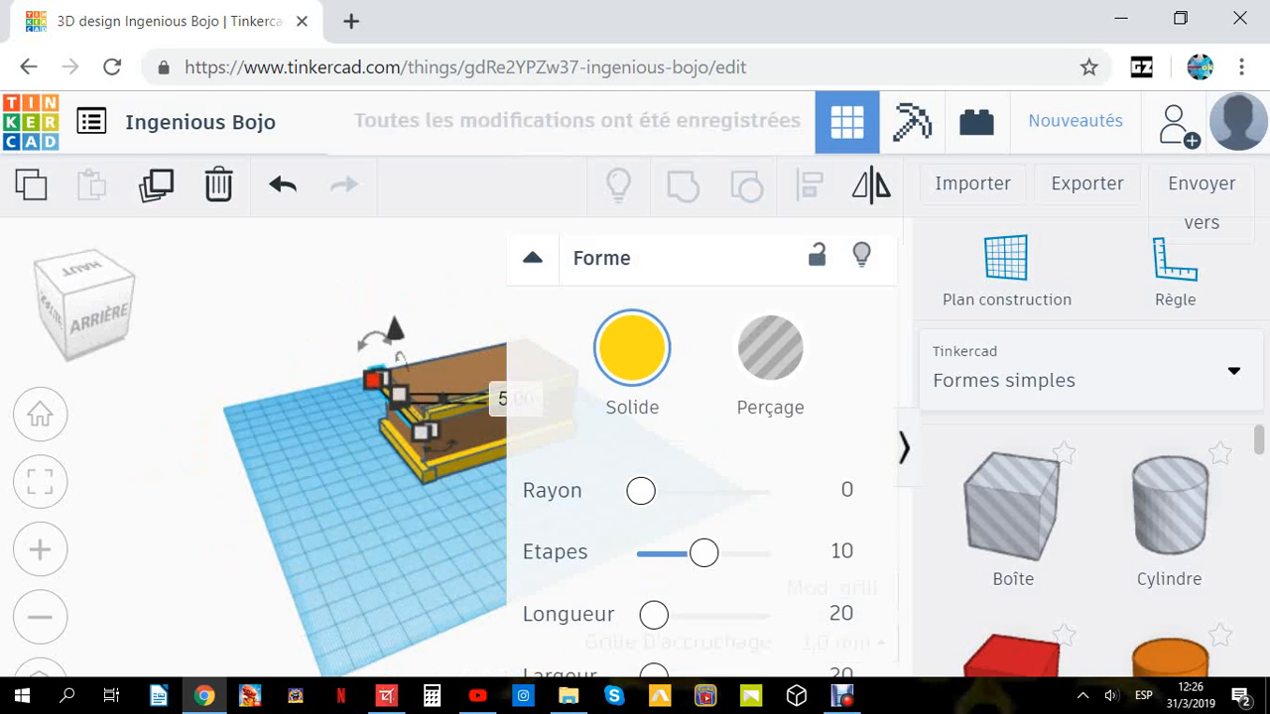
# Raise the upper short-side bar to 30 mm above the workplane, level with the top of the brown block.
pyautogui.moveTo(395, 330); pyautogui.dragTo(395, 320)
pyautogui.hotkey('ctrl', 'Up')
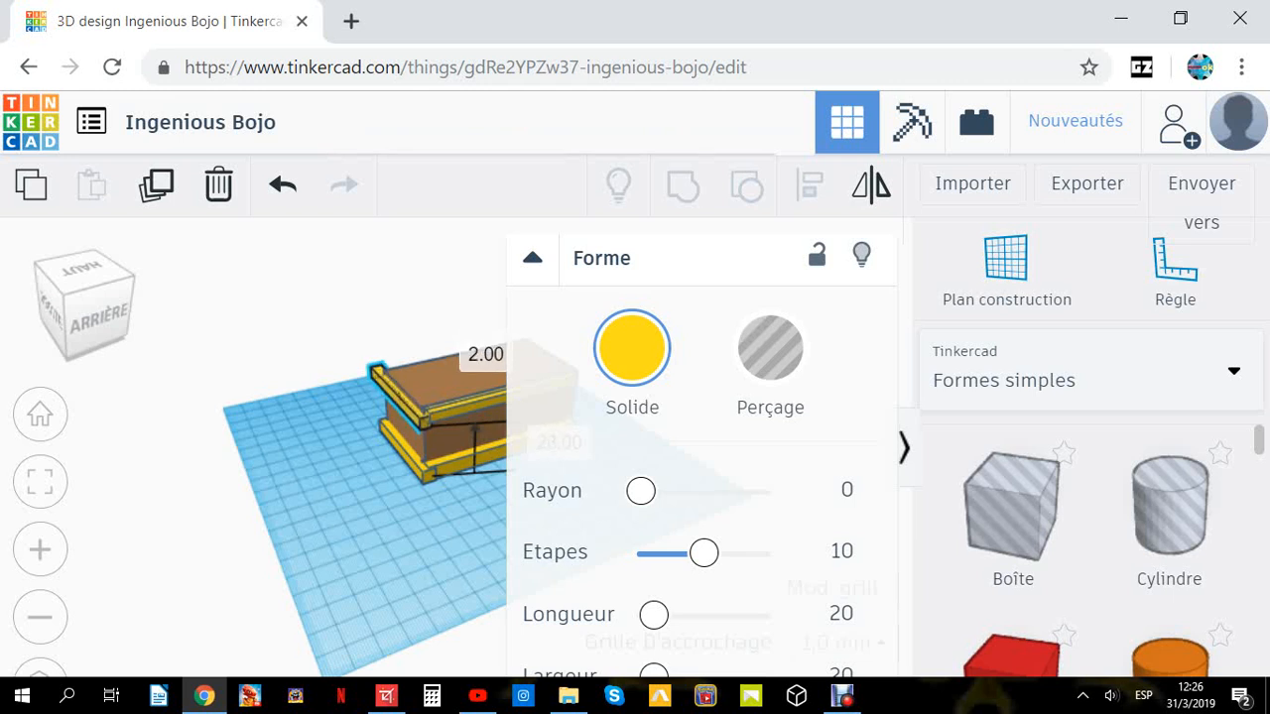
pyautogui.hotkey('ctrl', 'Up')
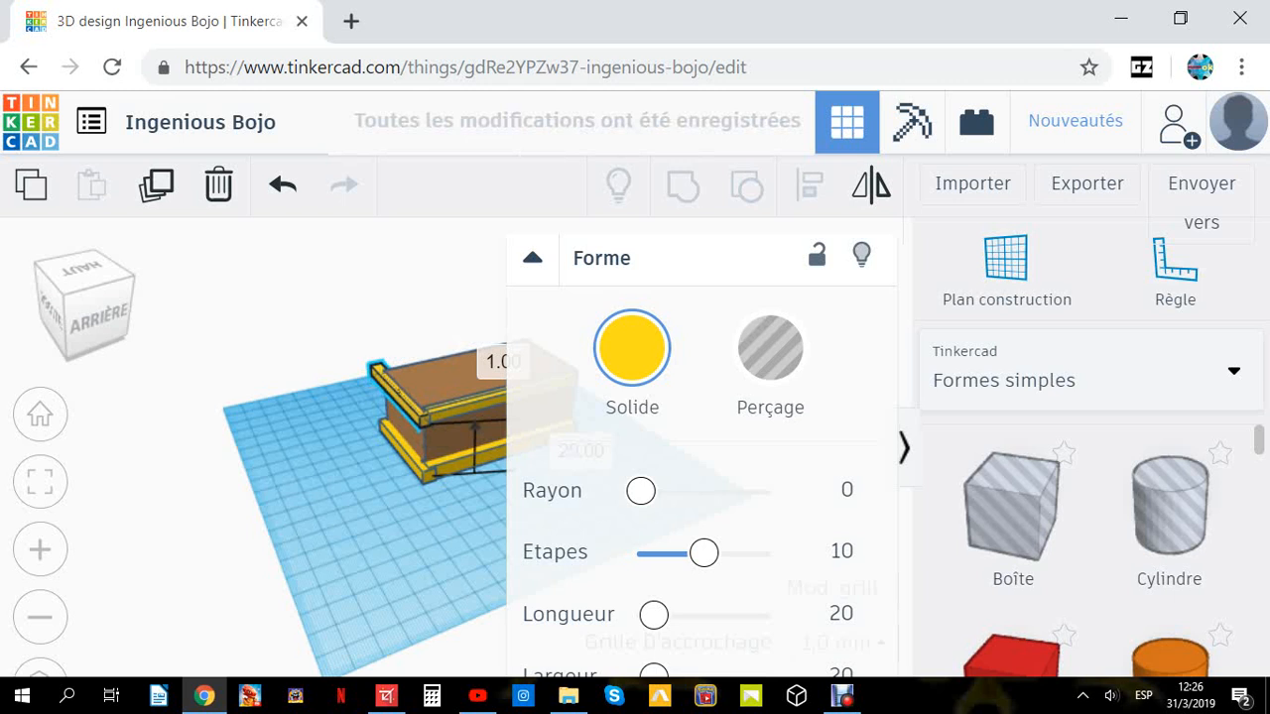
pyautogui.hotkey('ctrl', 'Up')
pyautogui.hotkey('ctrl', 'Up')
pyautogui.hotkey('ctrl', 'Down')
pyautogui.hotkey('ctrl', 'Down')
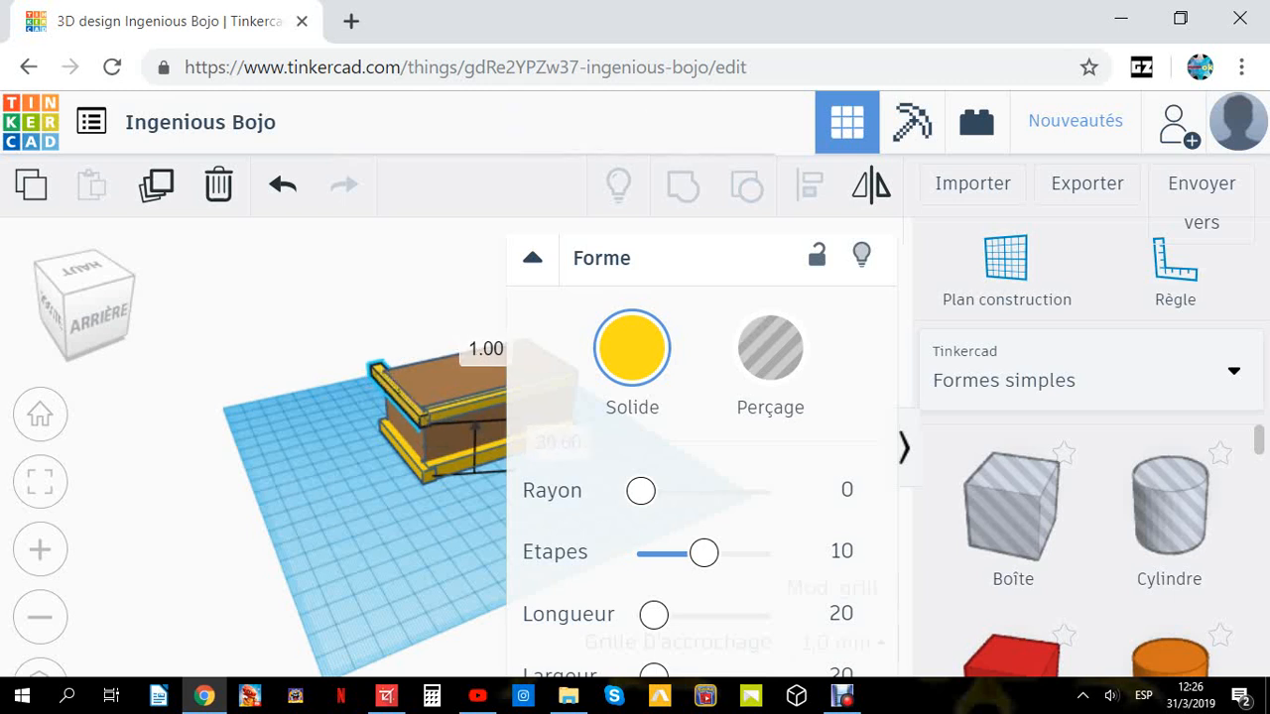
pyautogui.hotkey('ctrl', 'Up')
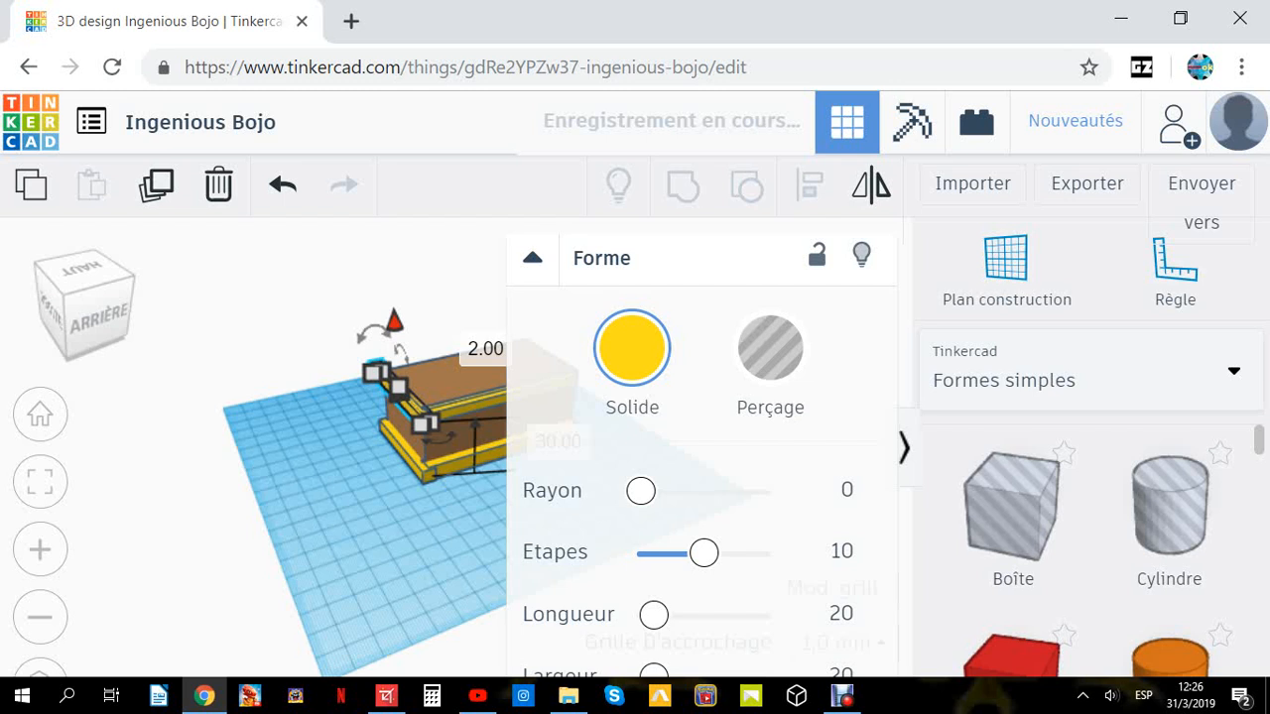
pyautogui.press('Escape')
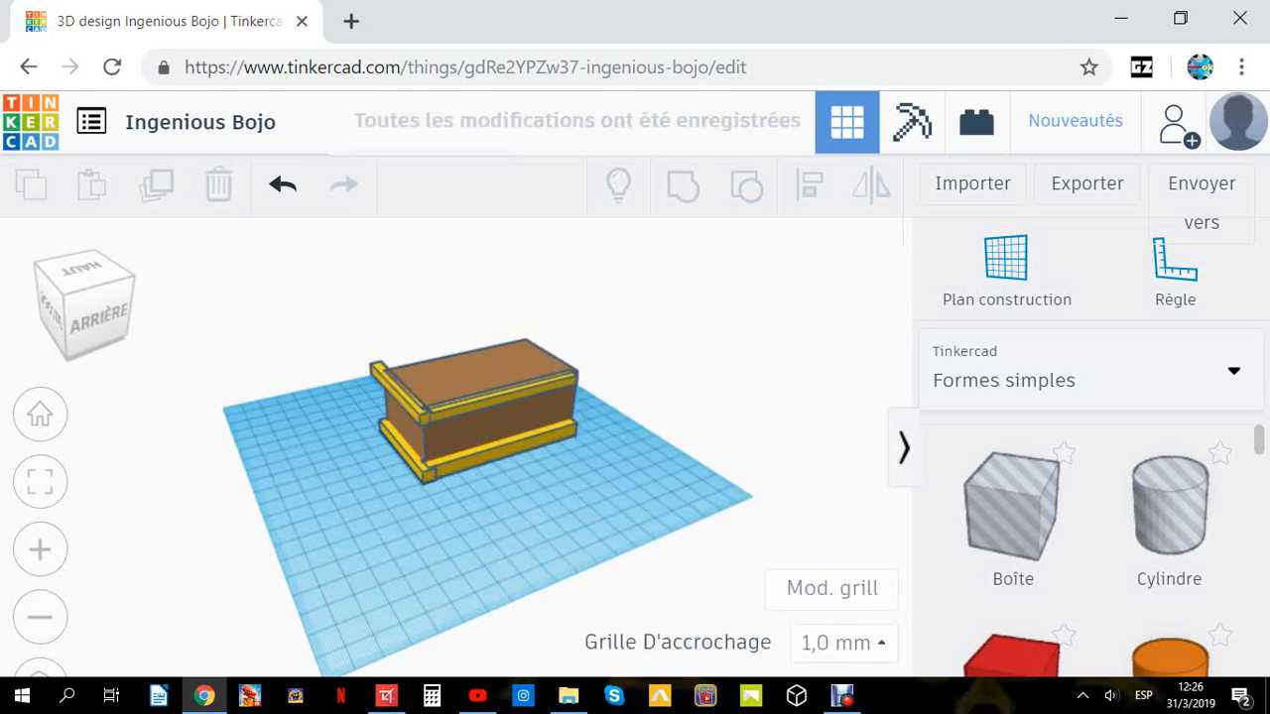
# Shorten the upper short-side bar to 50 mm so its protruding end lines up with the brown block's corner.
pyautogui.moveTo(486, 466); pyautogui.dragTo(686, 440, button='right')
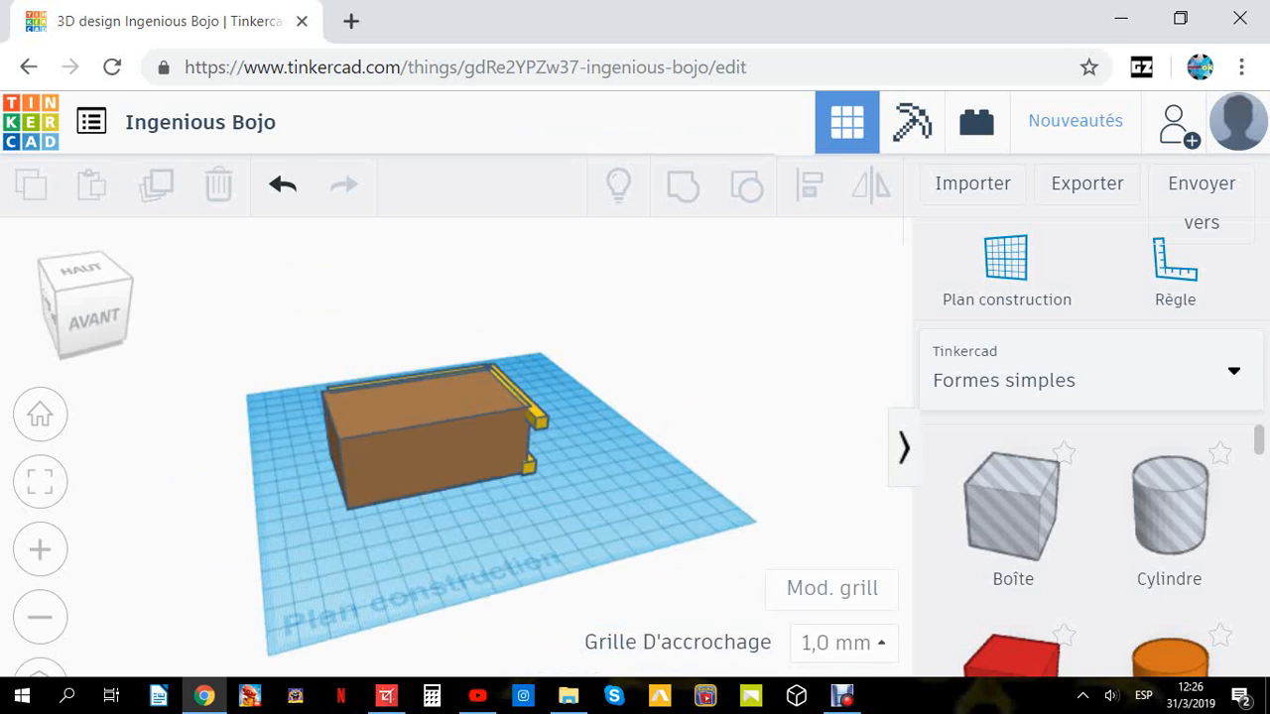
pyautogui.click(537, 418)
pyautogui.scroll(3, 377, 446)
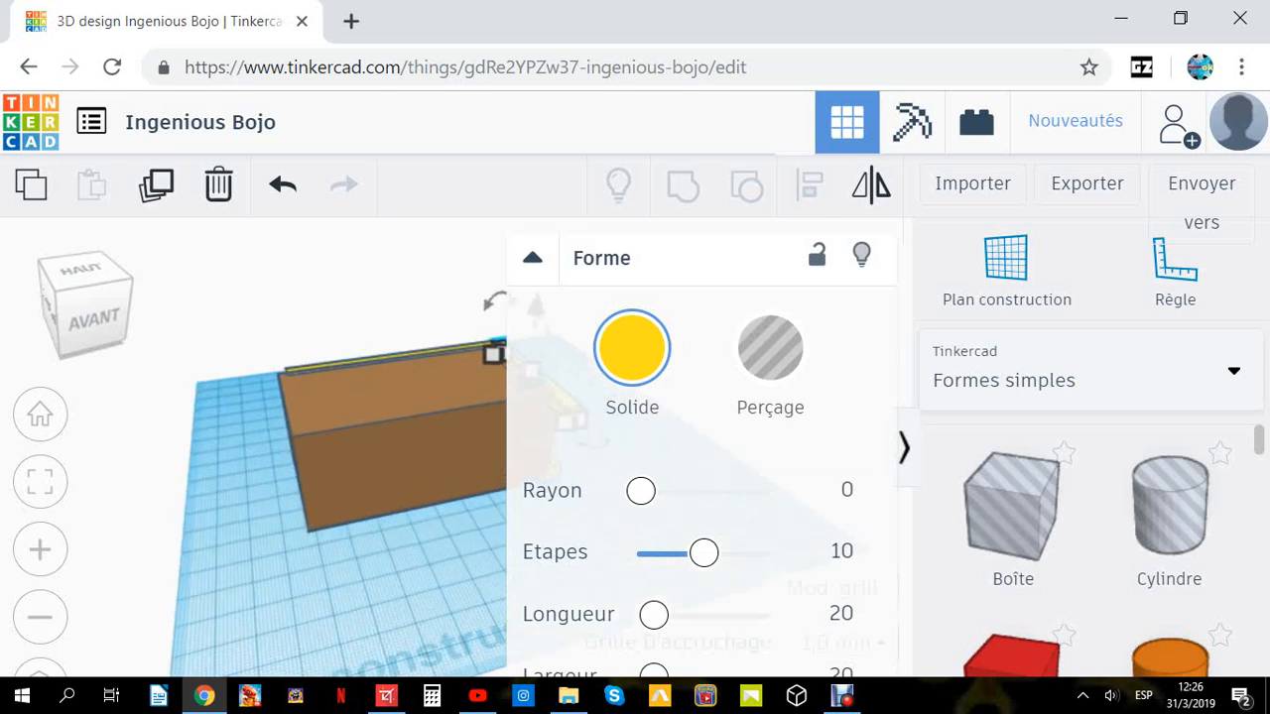
pyautogui.moveTo(377, 496); pyautogui.dragTo(263, 446, button='right')
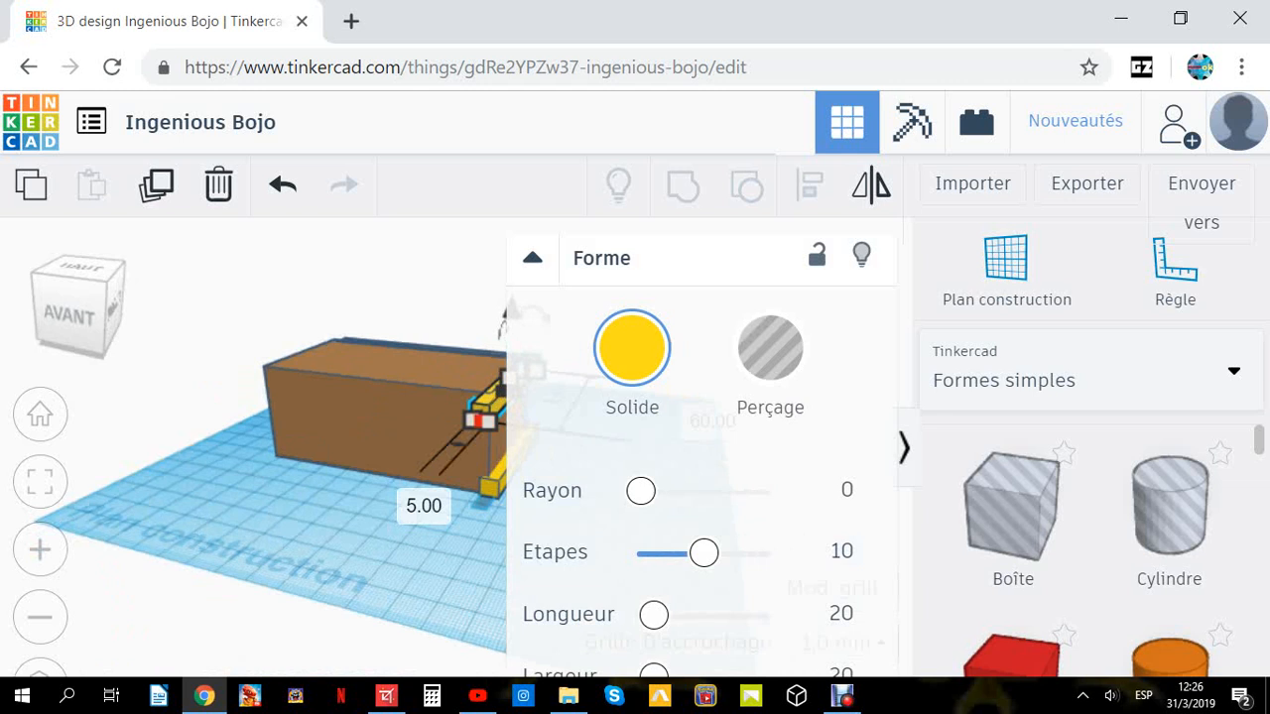
pyautogui.moveTo(480, 421); pyautogui.dragTo(488, 412)
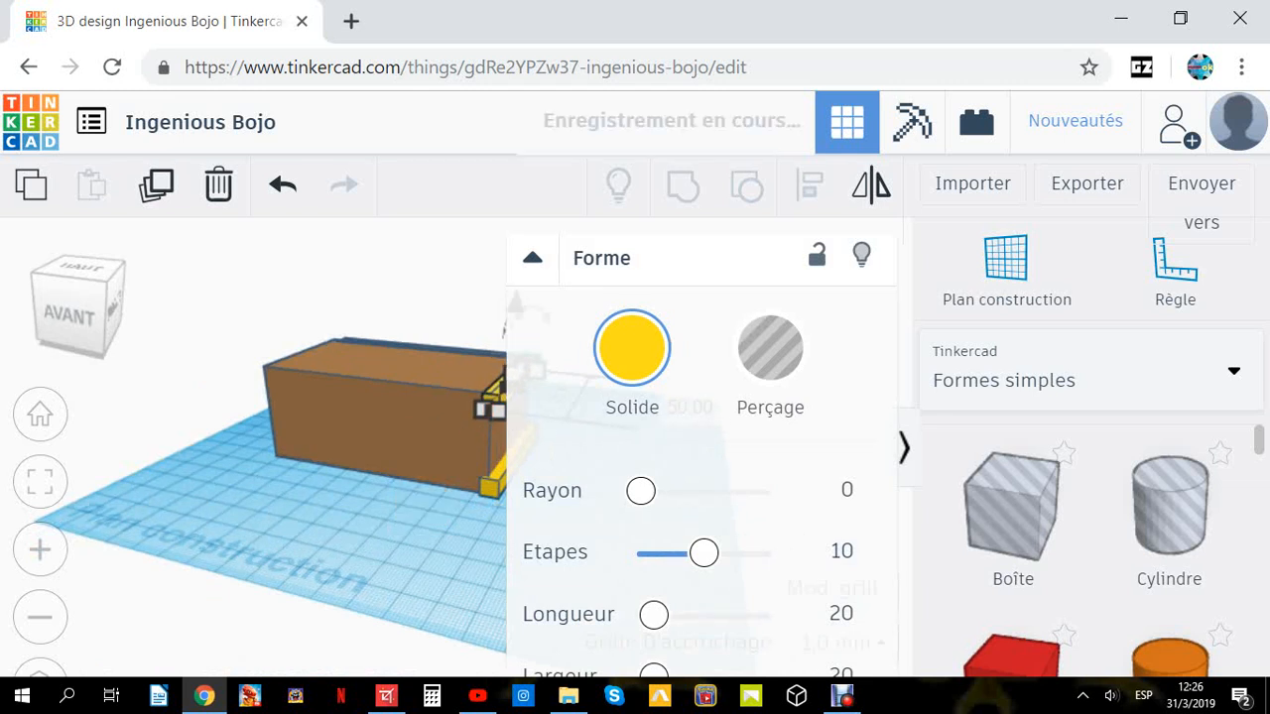
pyautogui.press('Escape')
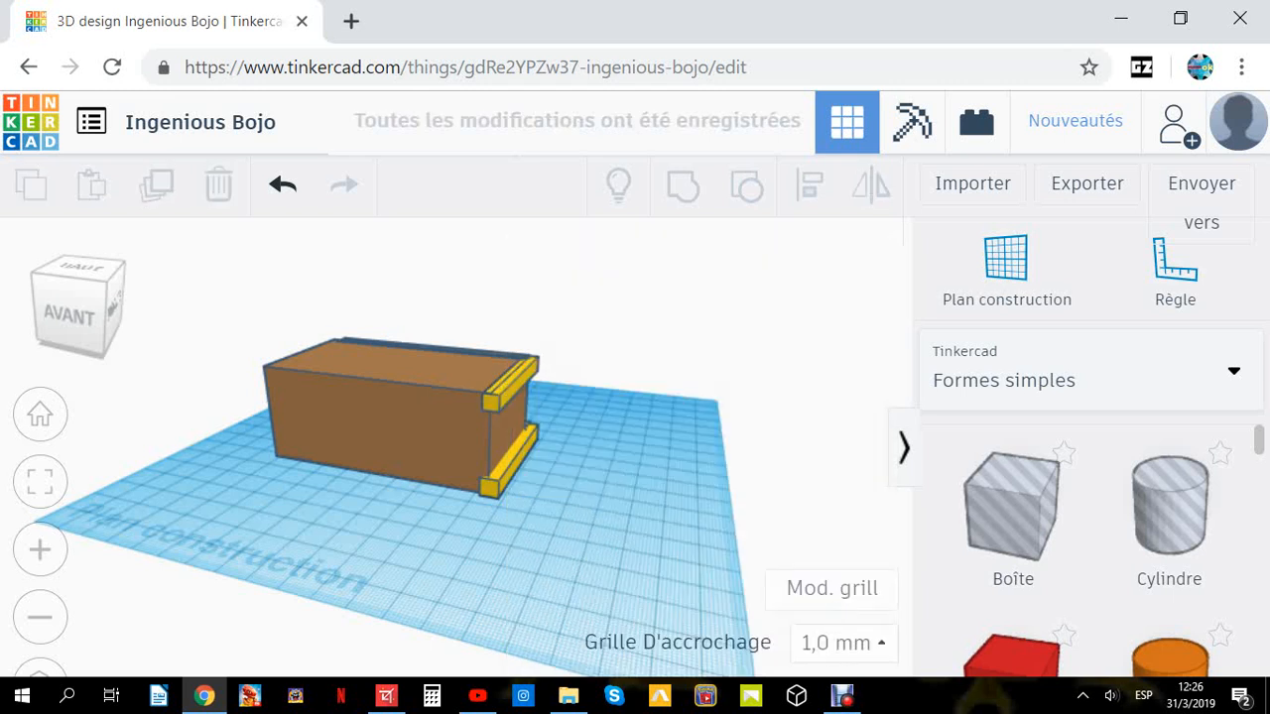
# Place a hole box beside the block's bare long side and shape it into a low bar about 59 mm long and 4 mm wide.
pyautogui.moveTo(615, 476); pyautogui.dragTo(466, 502, button='right')
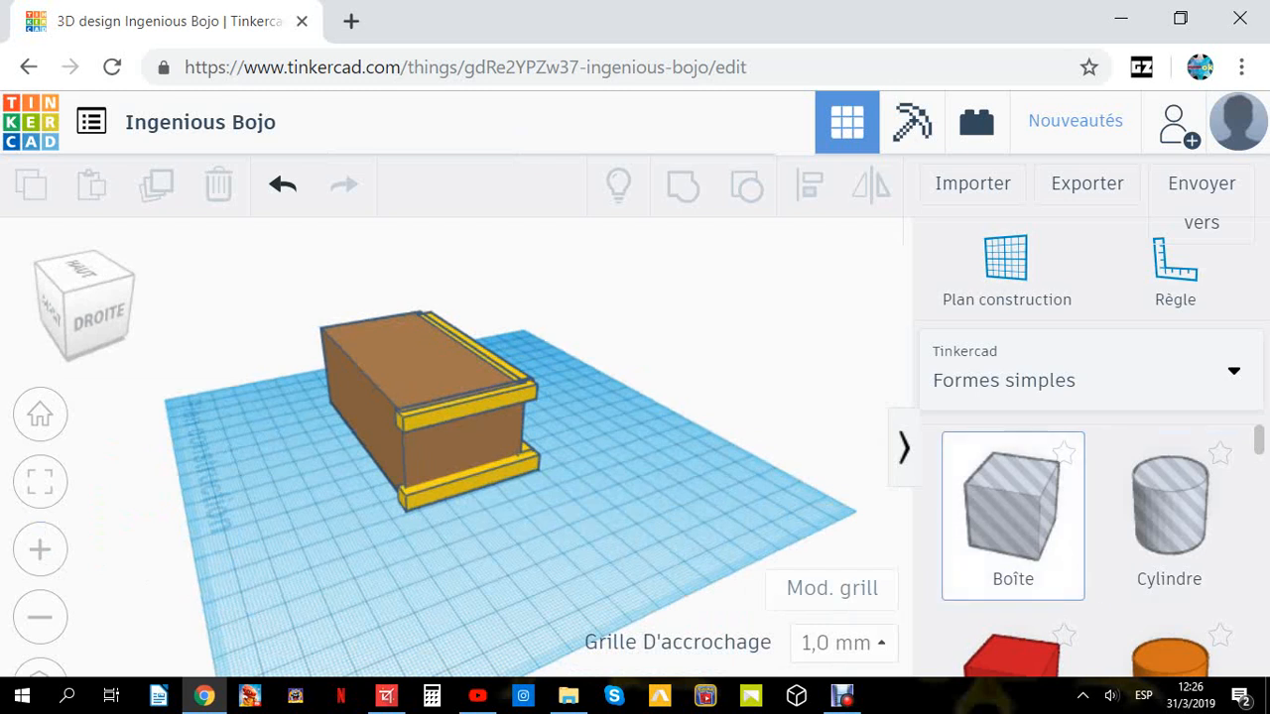
pyautogui.moveTo(1012, 506); pyautogui.dragTo(419, 658)
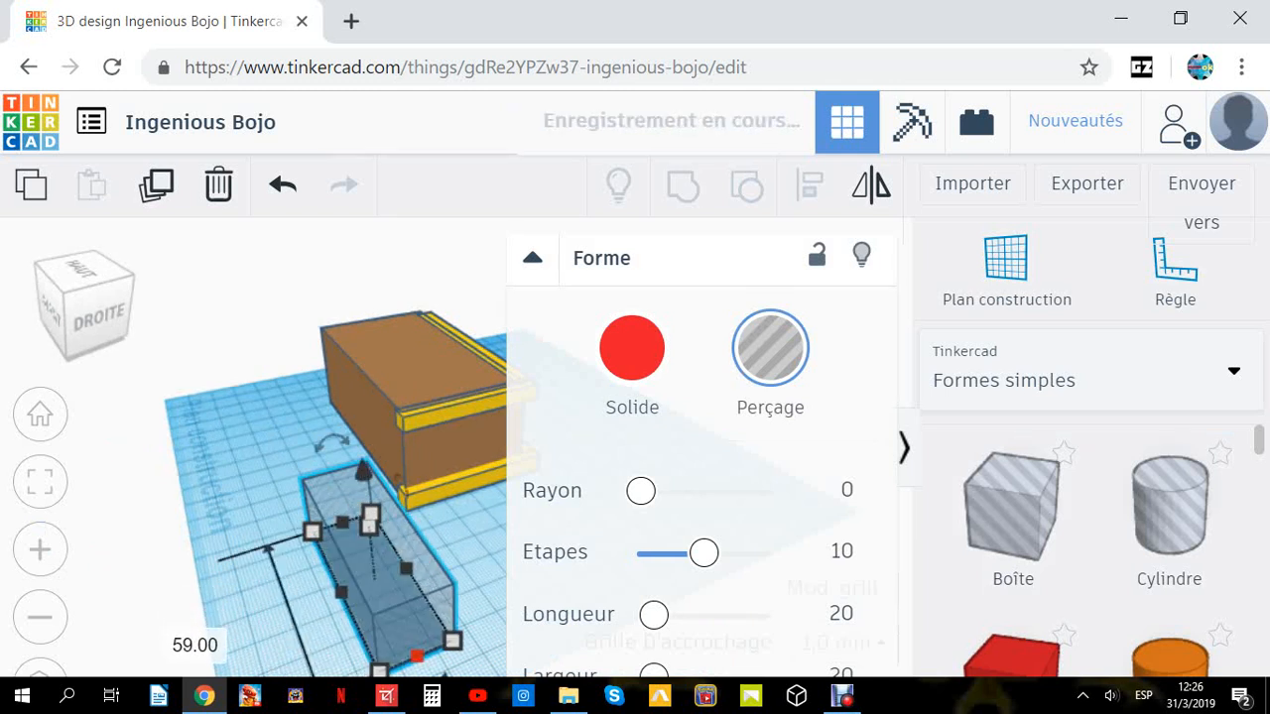
pyautogui.moveTo(340, 592); pyautogui.dragTo(371, 581)
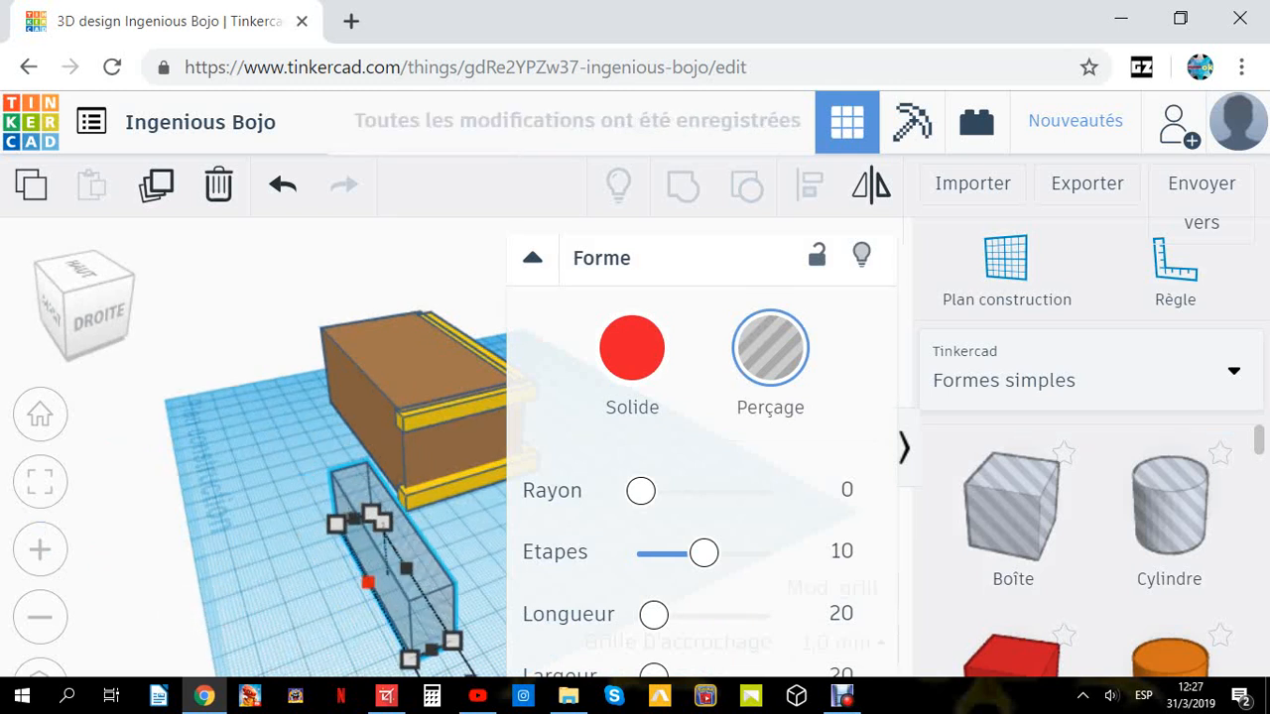
pyautogui.moveTo(385, 521); pyautogui.dragTo(394, 571)
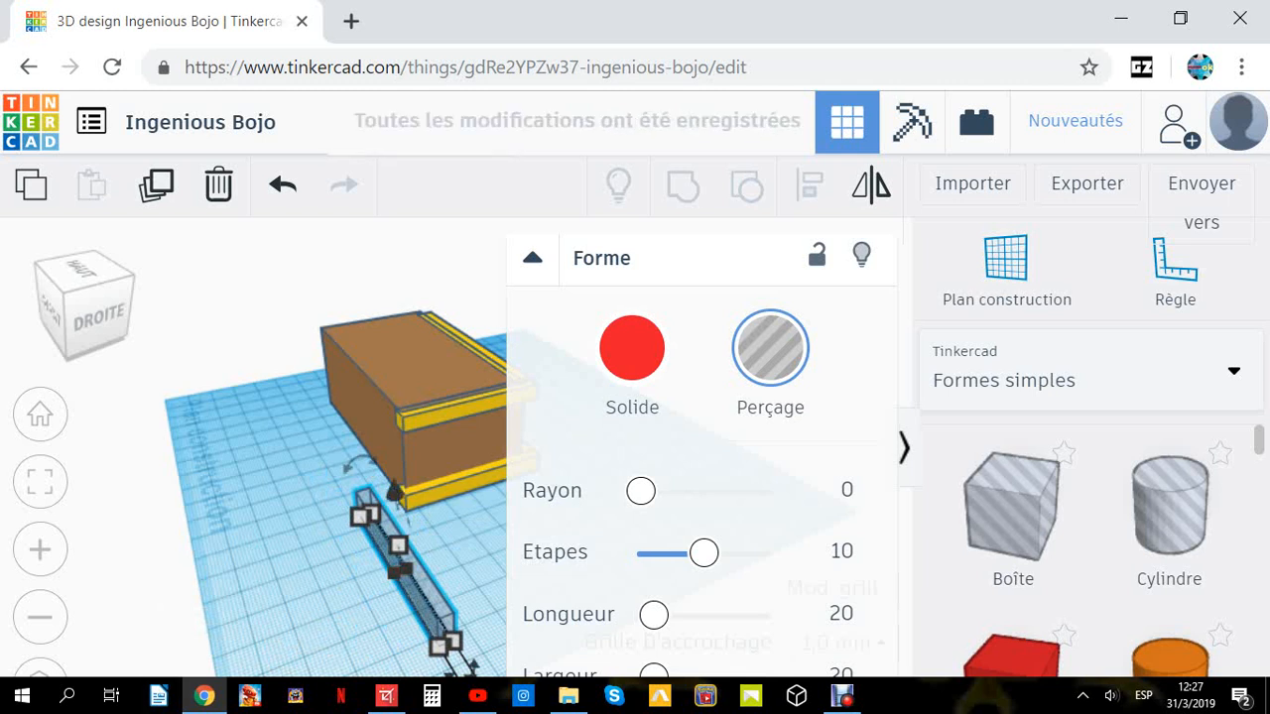
# Make the new long-side hole bar solid and colour it yellow.
pyautogui.click(632, 347)
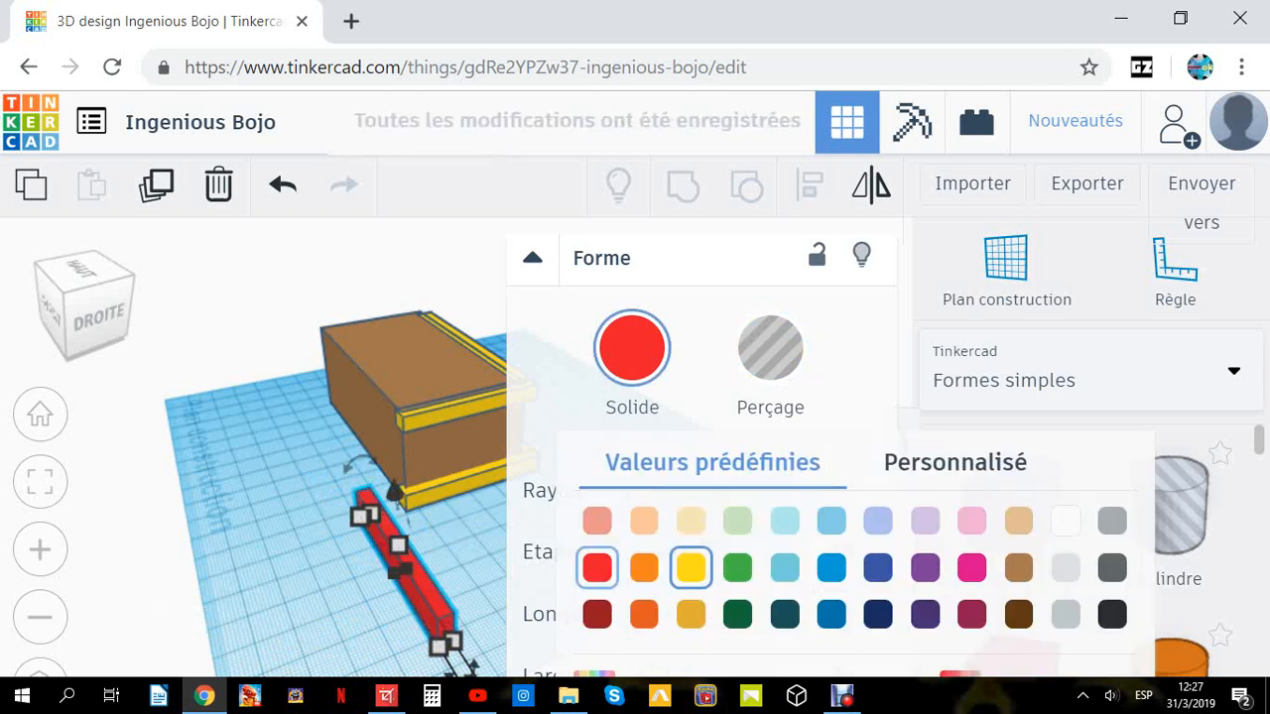
pyautogui.click(690, 568)
pyautogui.press('Escape')
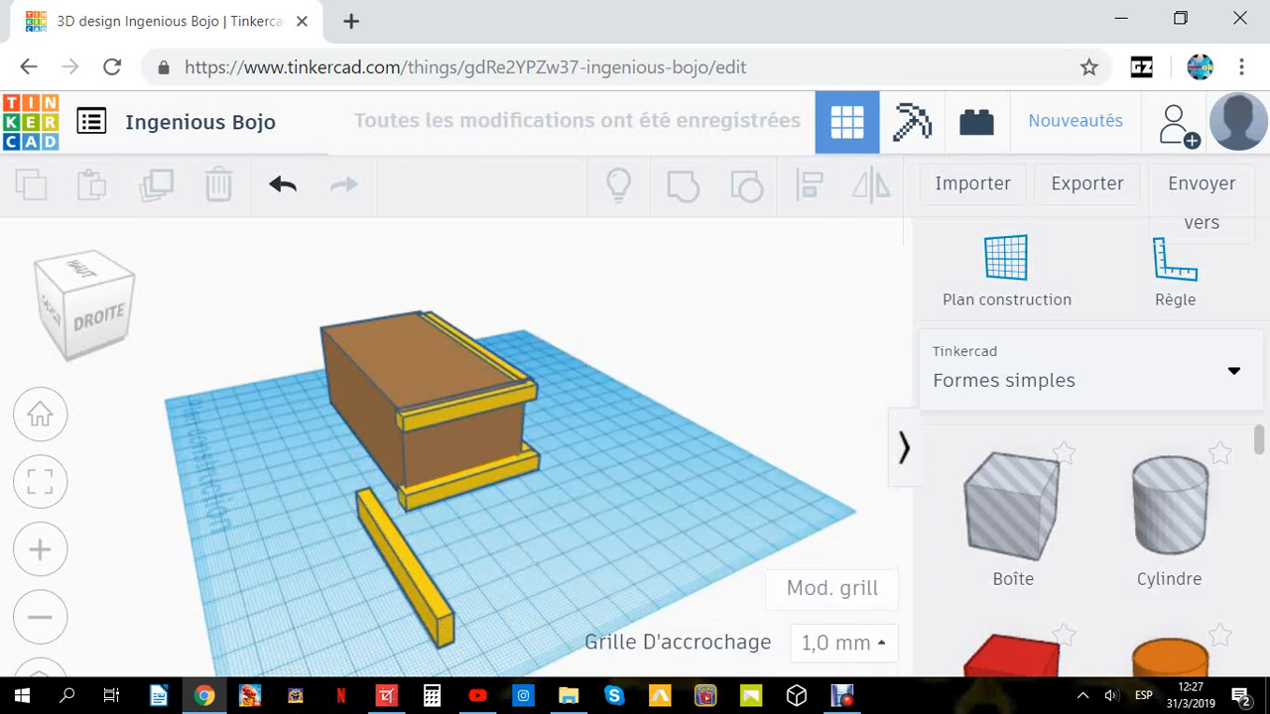
# Move the fifth yellow bar against the foot of the block's bare long side and stretch it along the side's full length.
pyautogui.click(408, 573)
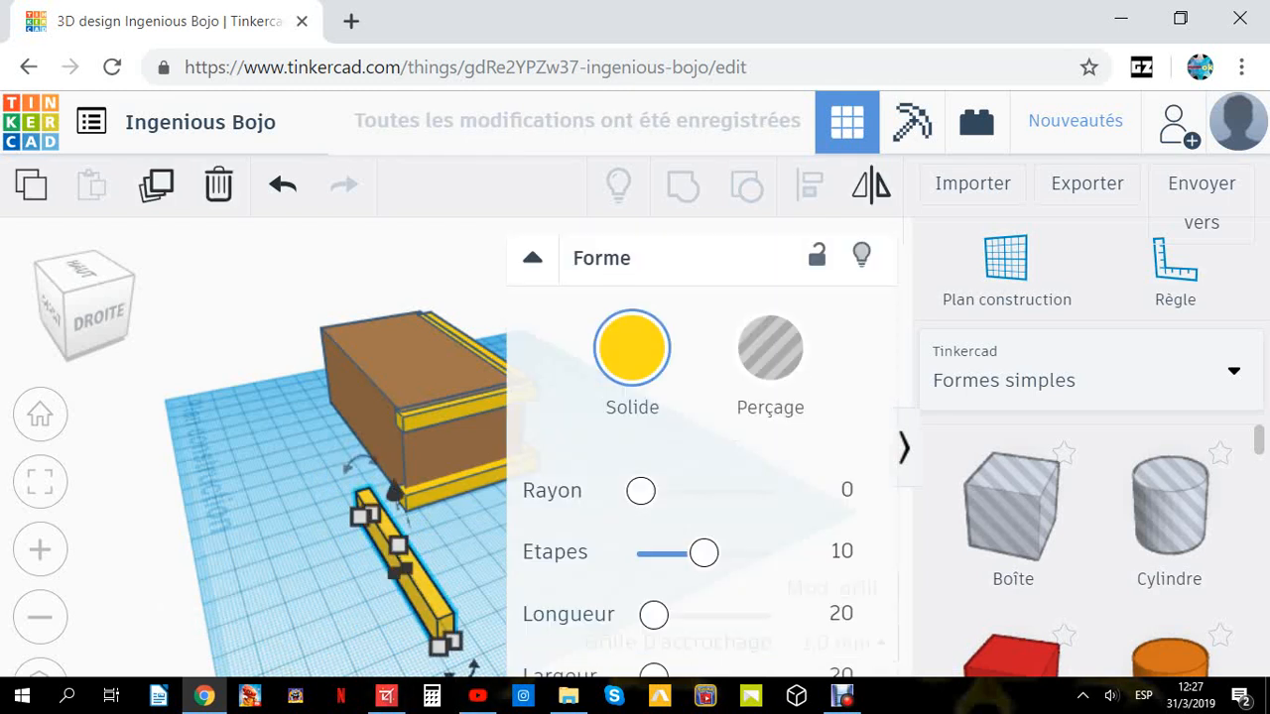
pyautogui.moveTo(408, 574); pyautogui.dragTo(546, 557, button='right')
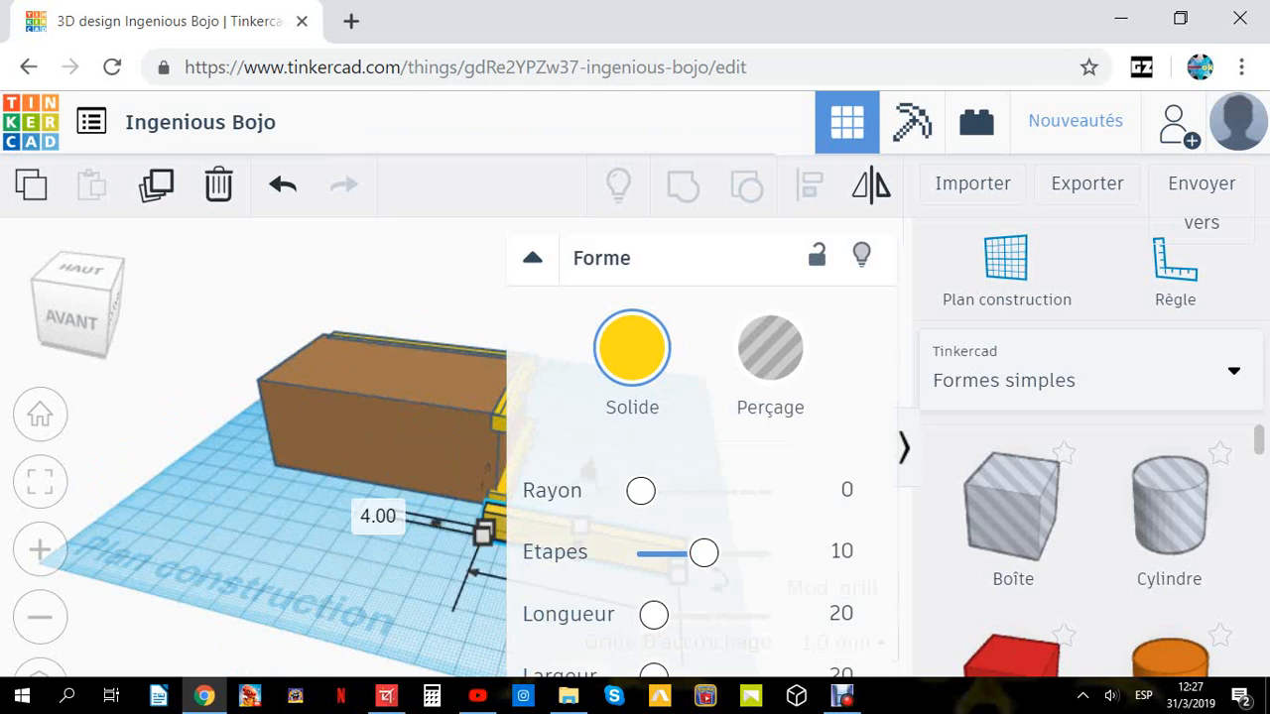
pyautogui.press('Escape')
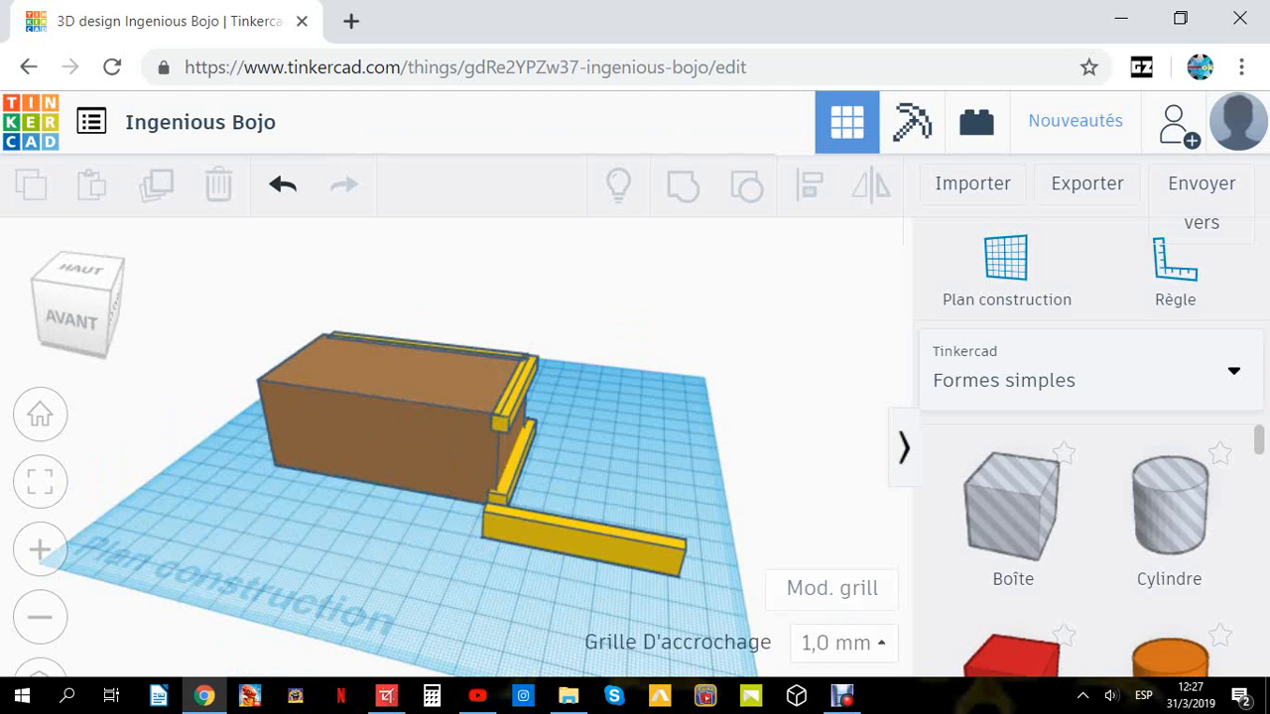
pyautogui.moveTo(586, 543); pyautogui.dragTo(424, 491)
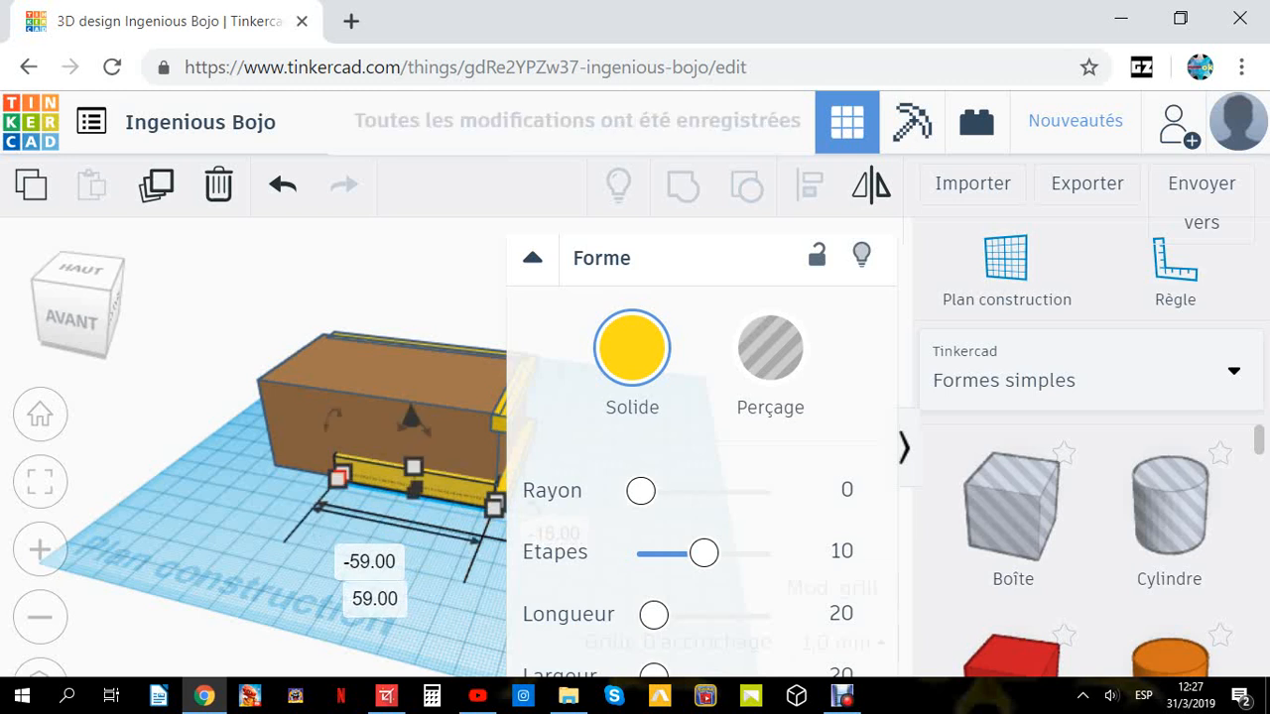
pyautogui.moveTo(338, 477); pyautogui.dragTo(274, 465)
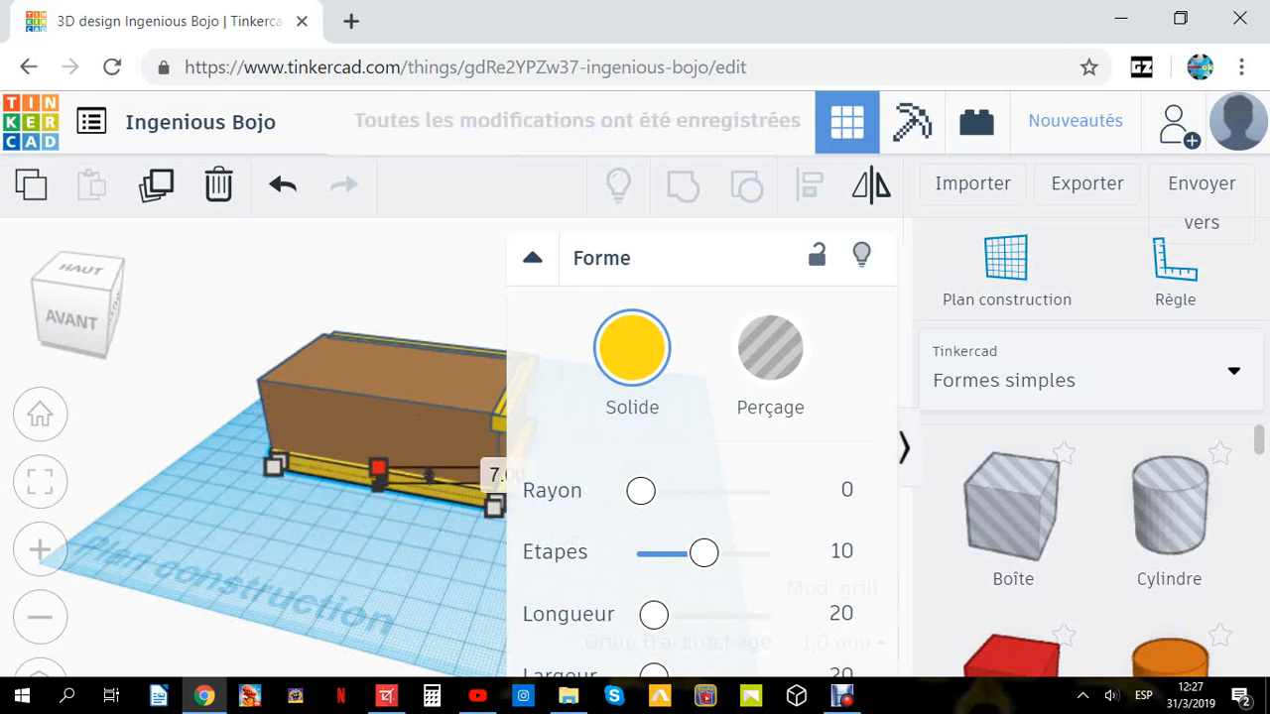
pyautogui.press('Escape')
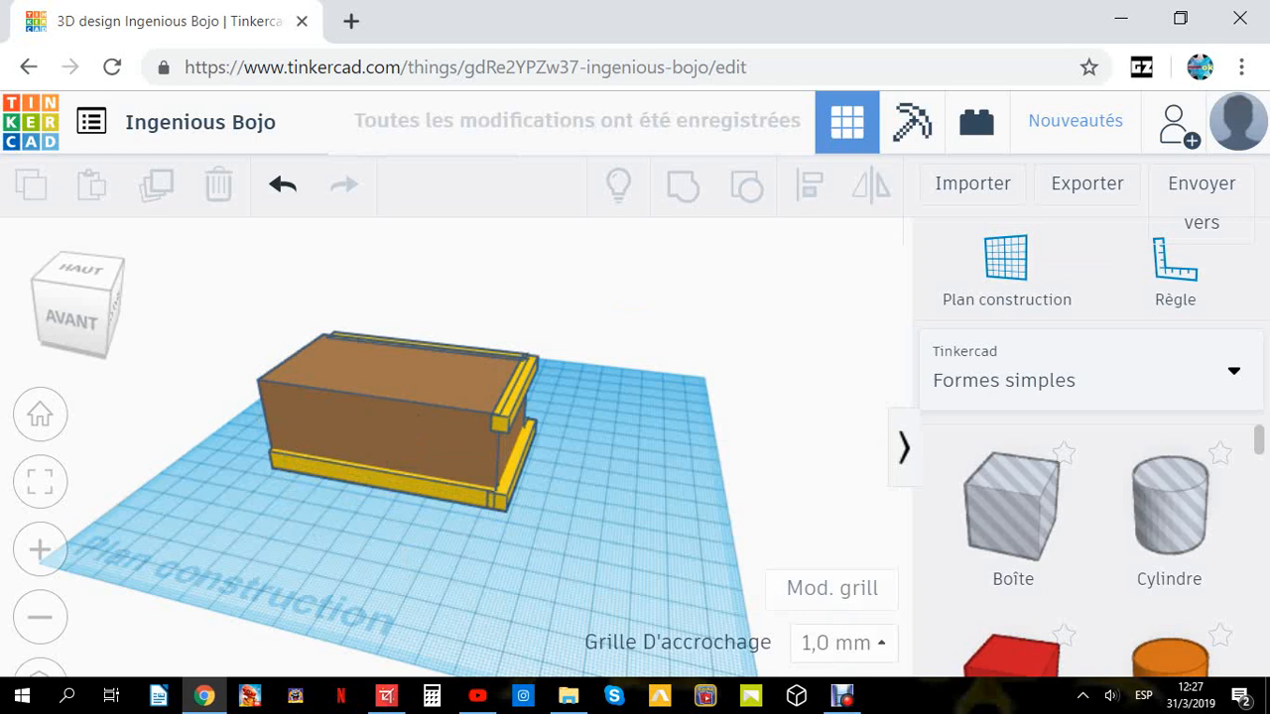
# Place a hole box in front of the block's other short side and shape it into a low bar about 40 mm long.
pyautogui.moveTo(476, 516); pyautogui.dragTo(597, 531, button='right')
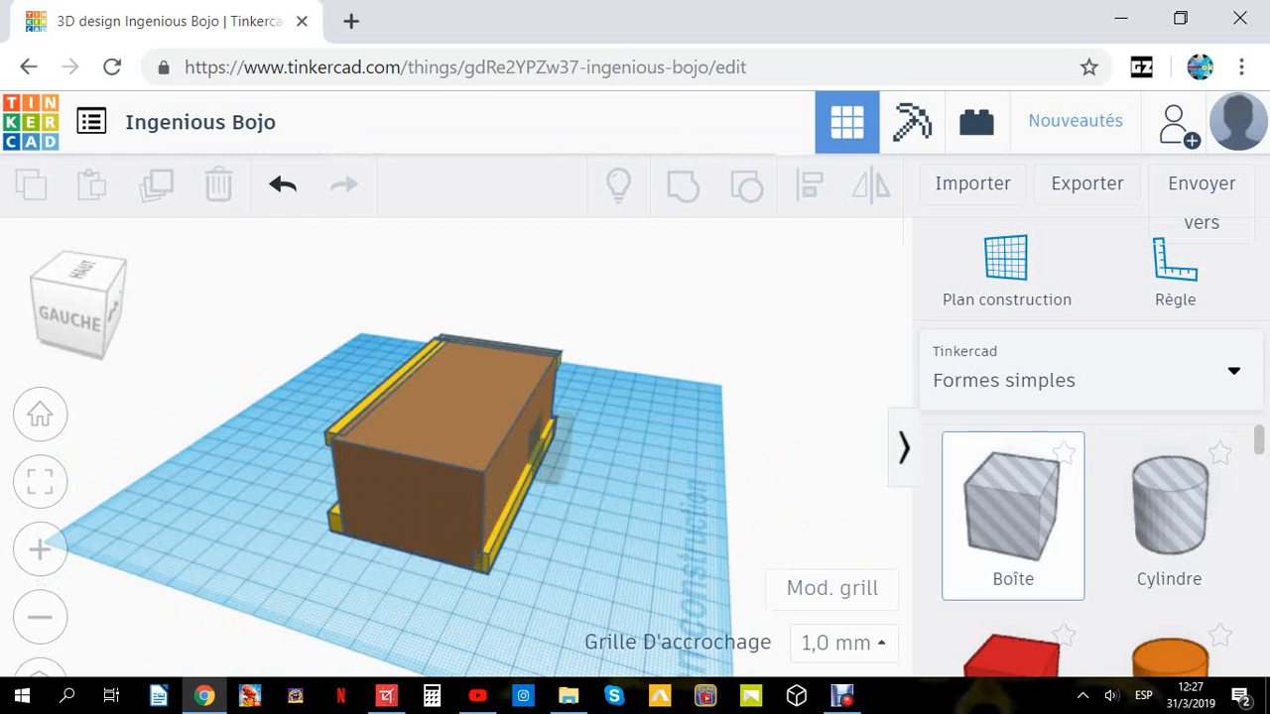
pyautogui.moveTo(1011, 505); pyautogui.dragTo(357, 571)
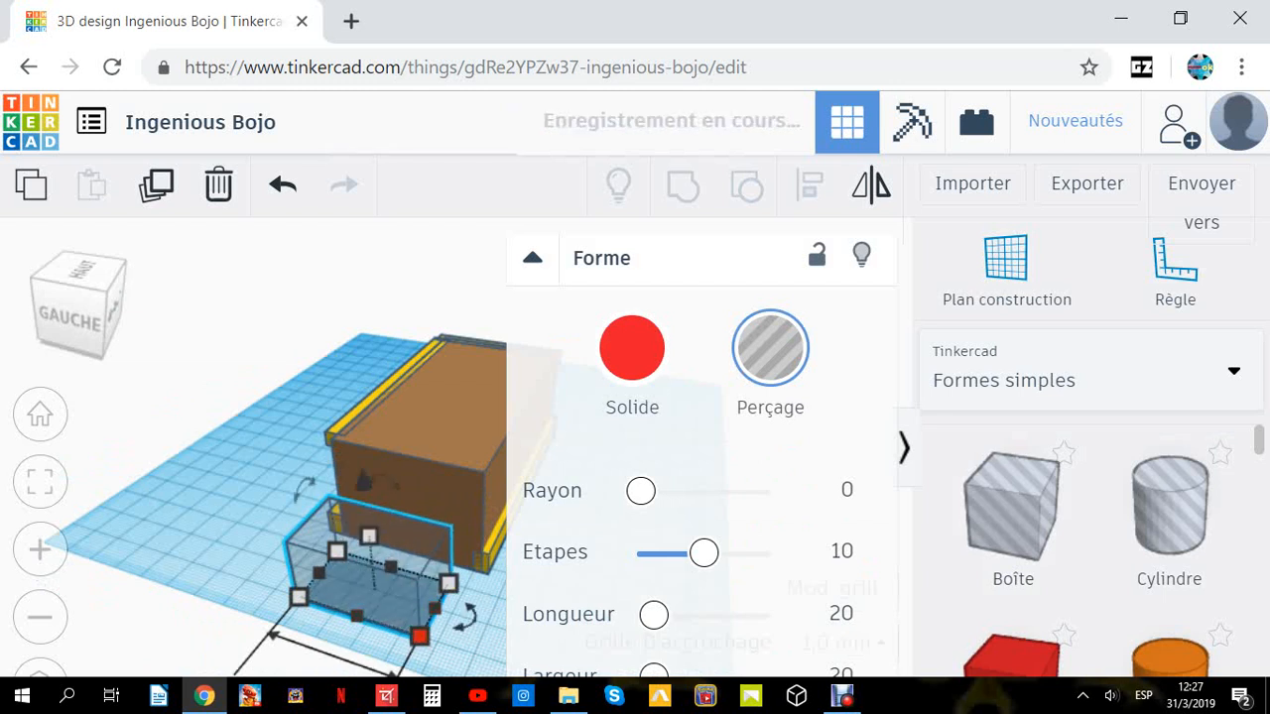
pyautogui.moveTo(356, 616); pyautogui.dragTo(377, 584)
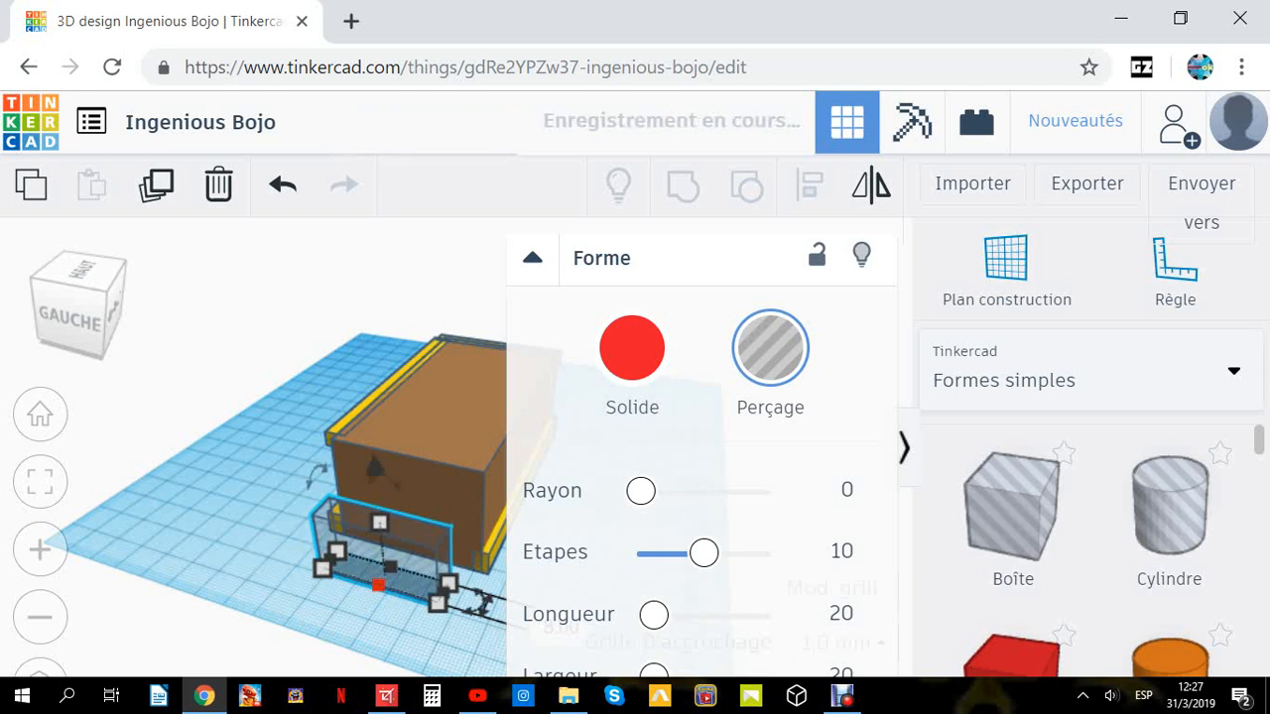
pyautogui.moveTo(379, 522); pyautogui.dragTo(384, 575)
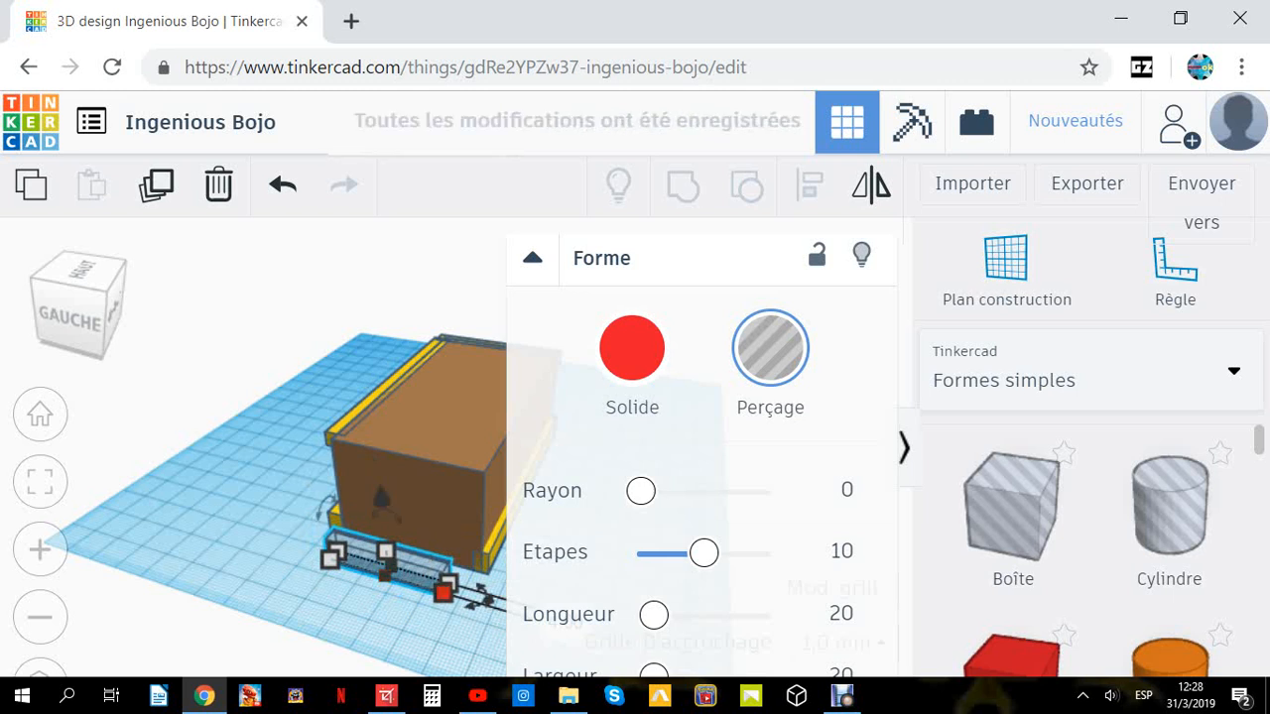
pyautogui.click(448, 585)
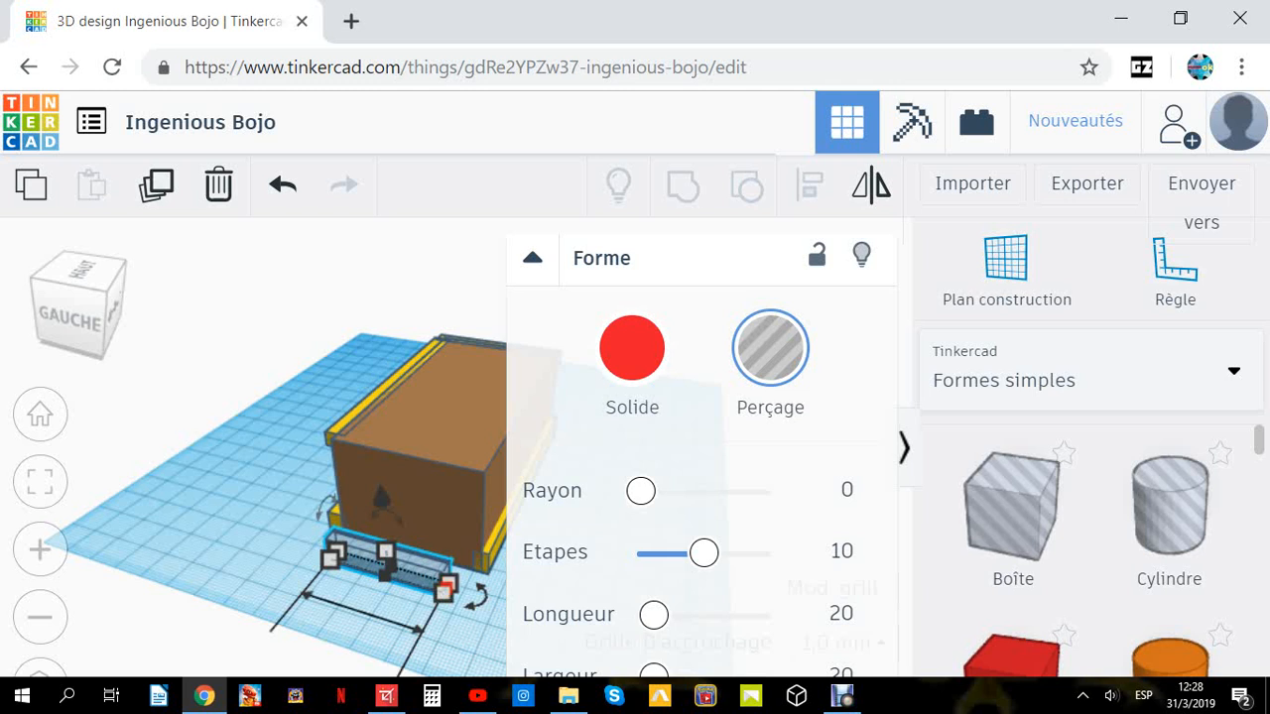
pyautogui.moveTo(446, 588); pyautogui.dragTo(454, 593)
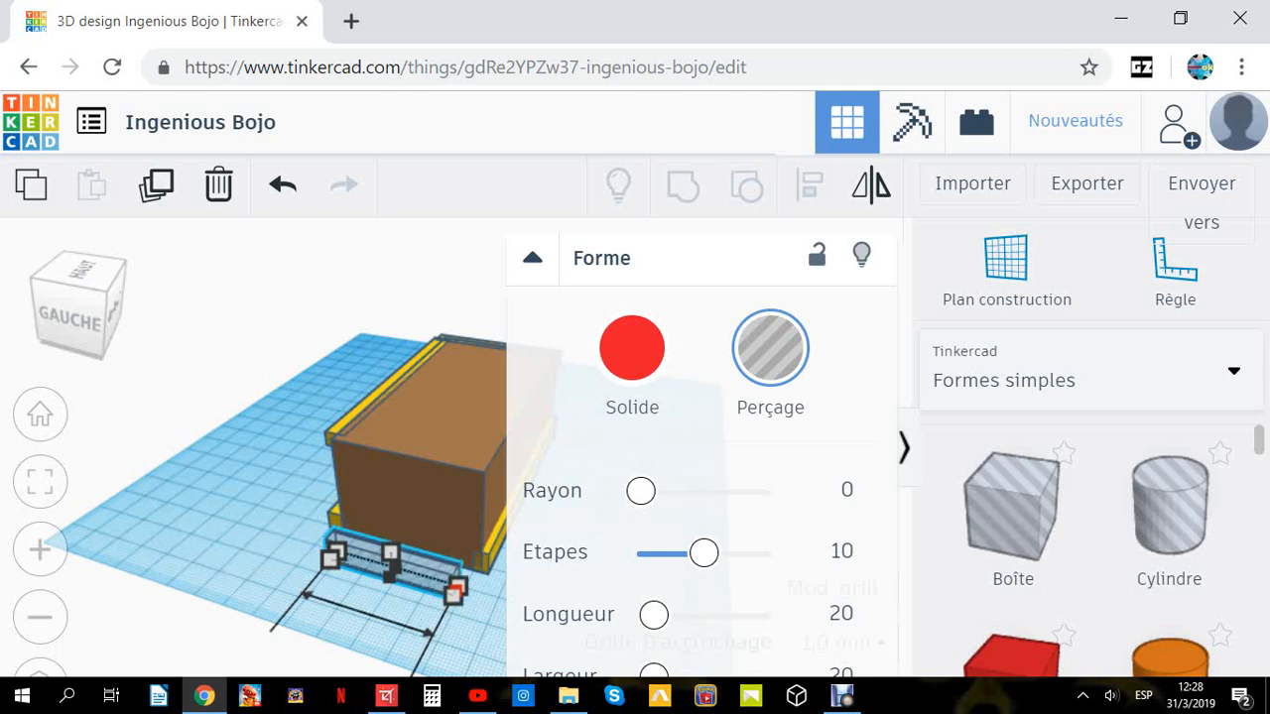
# Make the 40 mm long hole bar solid and colour it yellow.
pyautogui.click(632, 347)
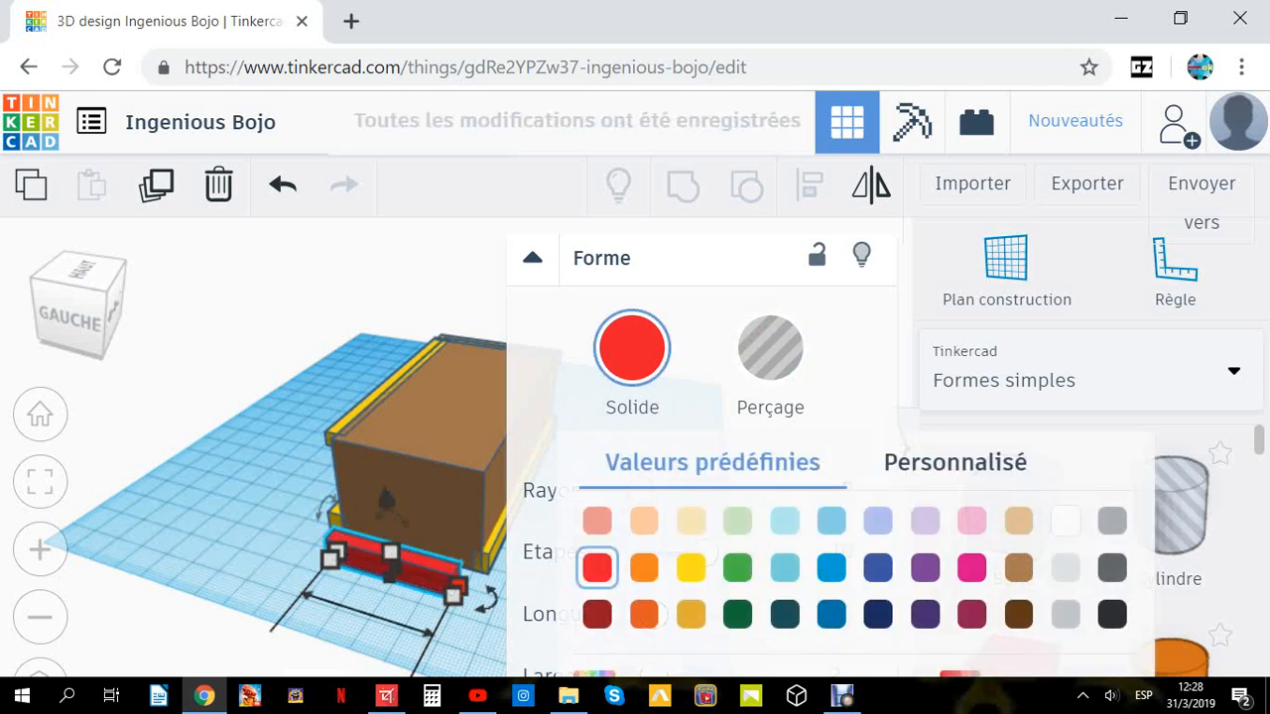
pyautogui.click(691, 567)
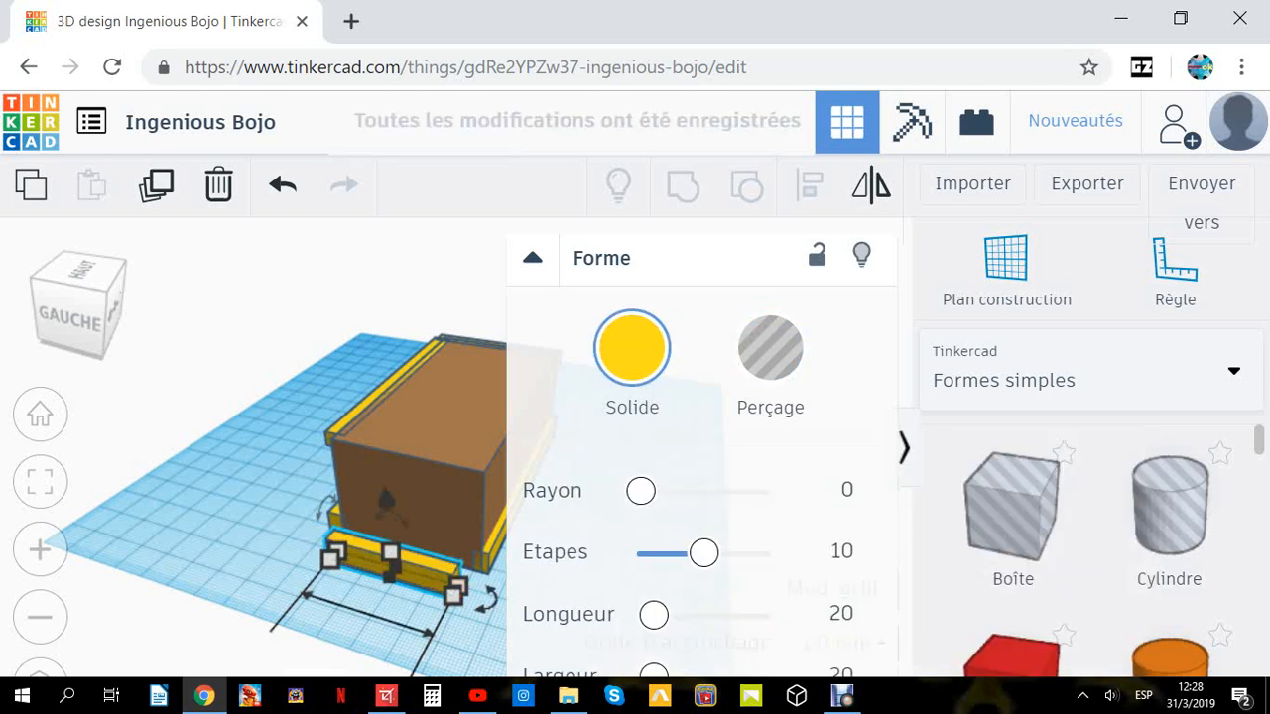
# Move the sixth yellow bar against the foot of the block's other short side and lengthen it to 45 mm.
pyautogui.moveTo(393, 567); pyautogui.dragTo(405, 547)
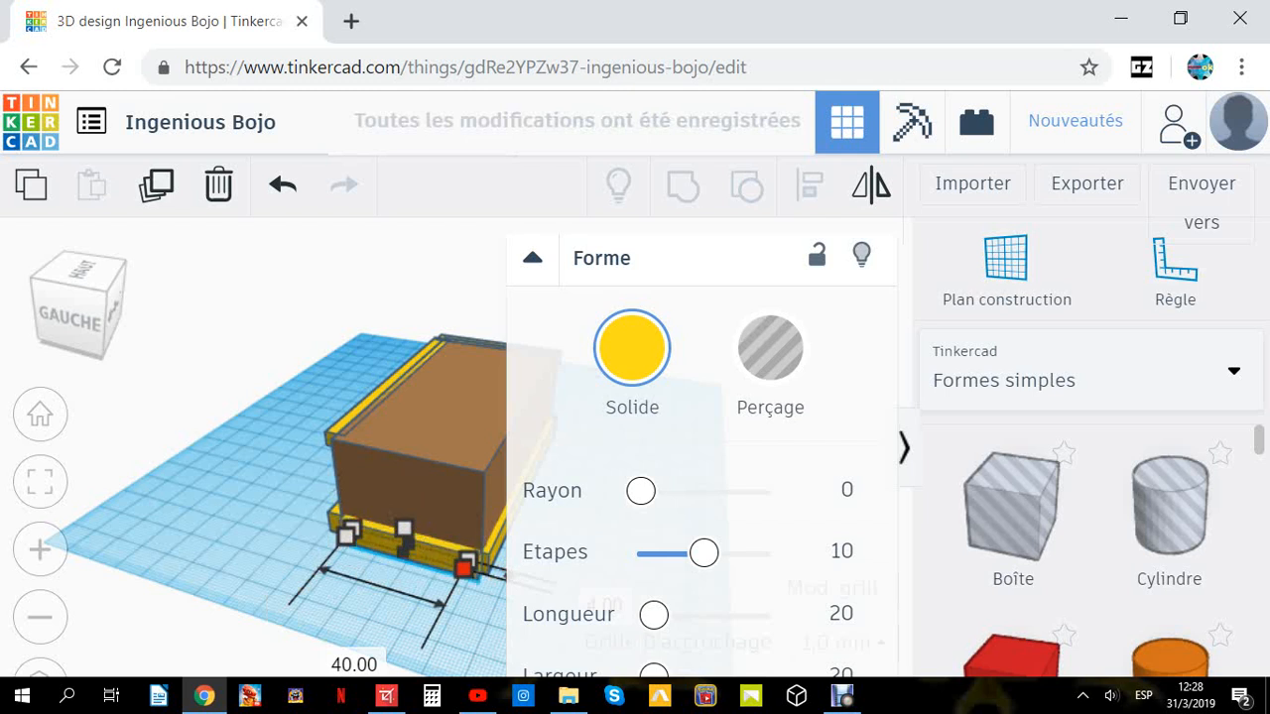
pyautogui.moveTo(464, 563); pyautogui.dragTo(477, 577)
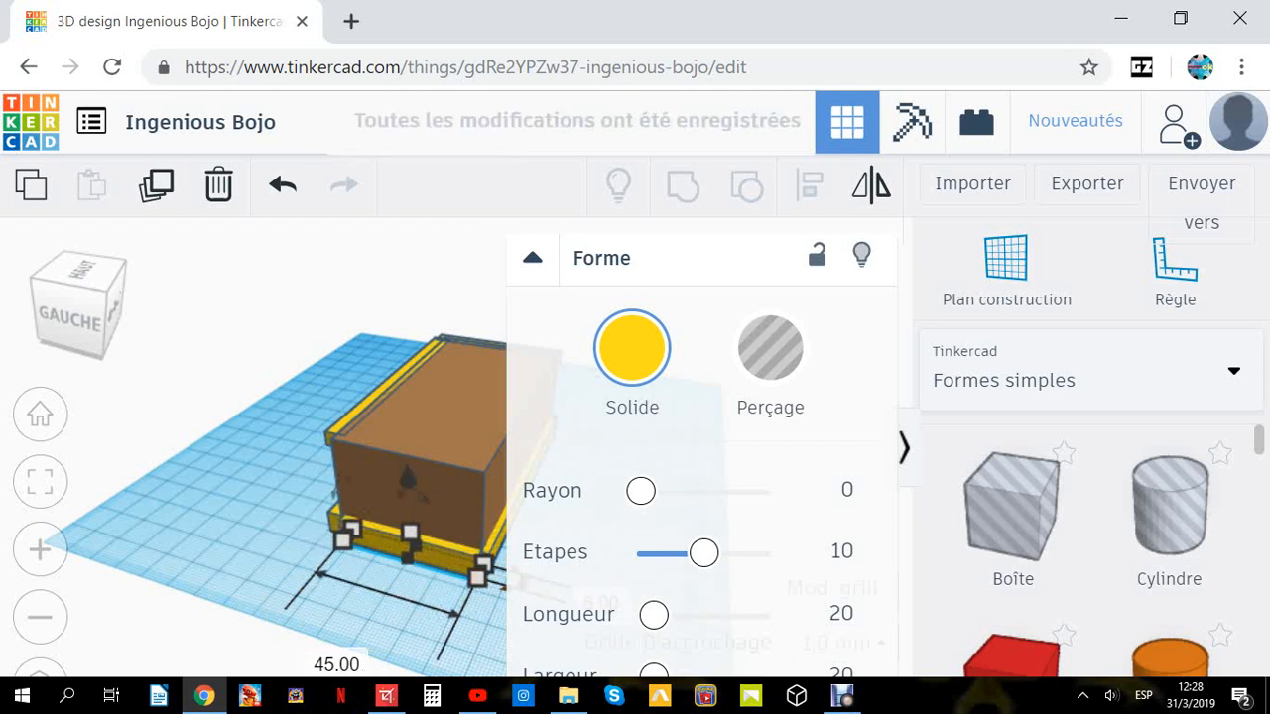
pyautogui.click(427, 624)
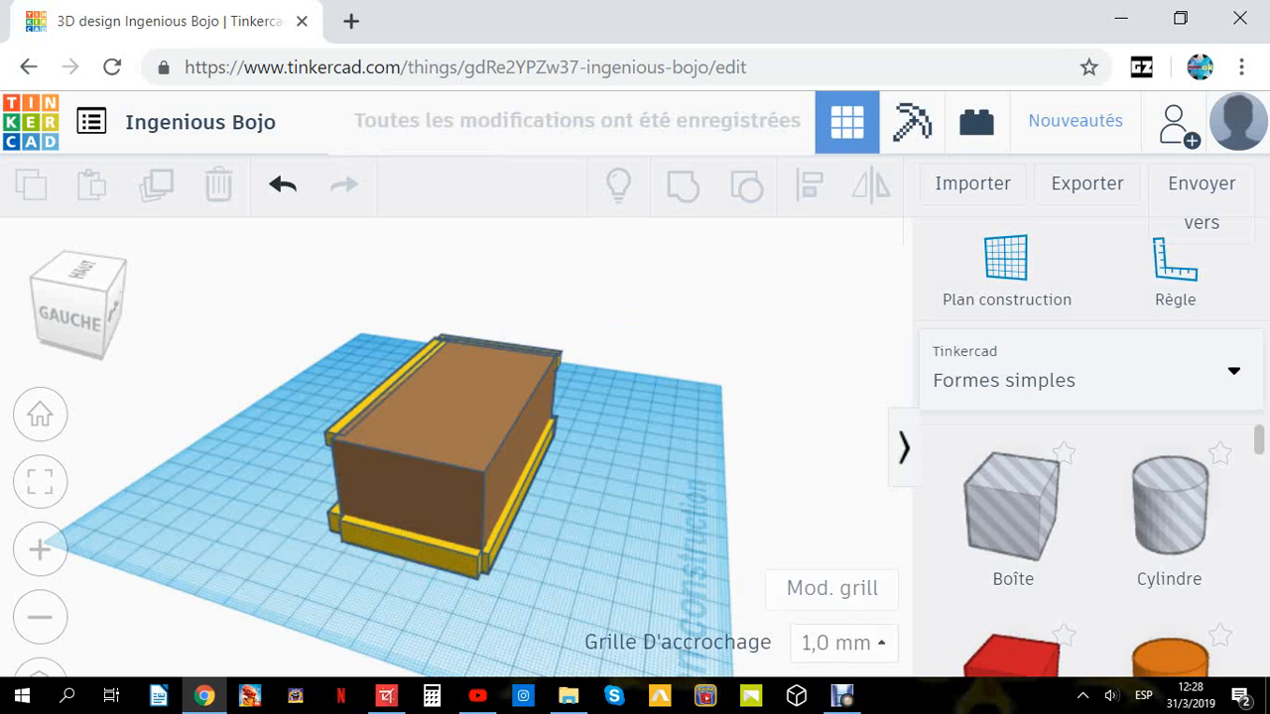
pyautogui.click(474, 569)
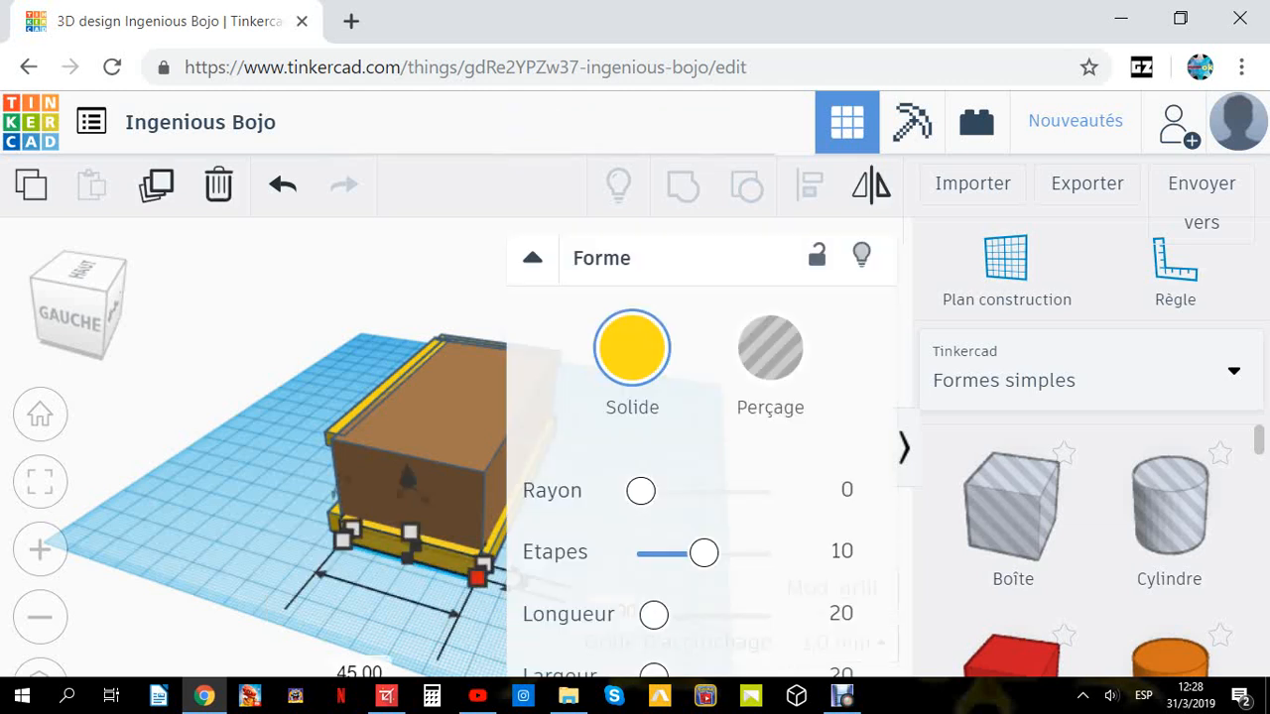